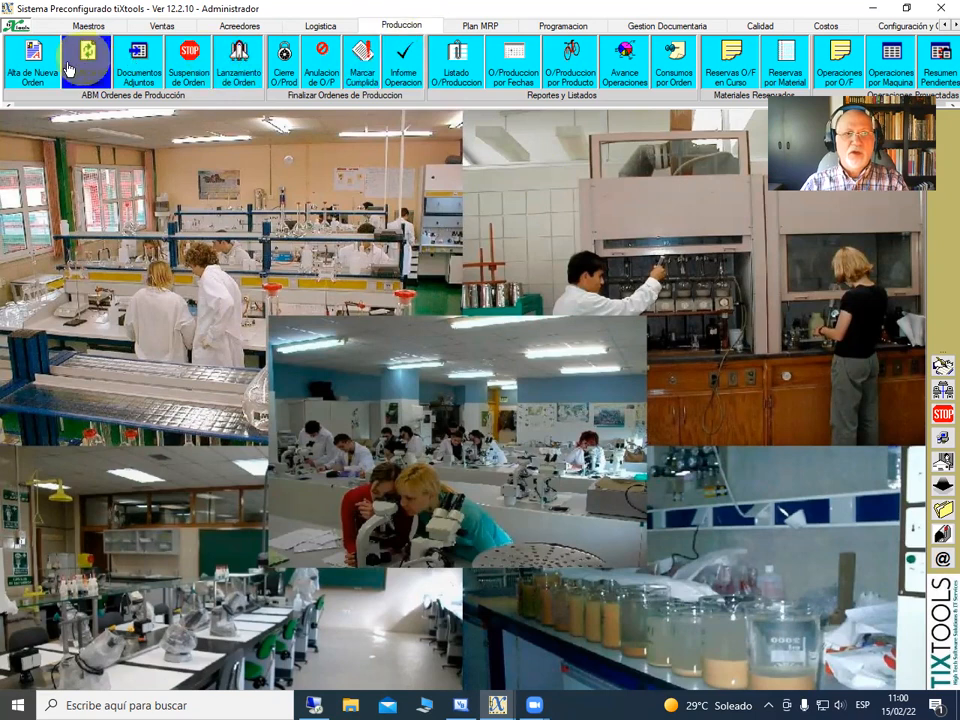
Start a new general production order for product 019-C, Comprimido IBU 600 PLUS
click(42, 60)
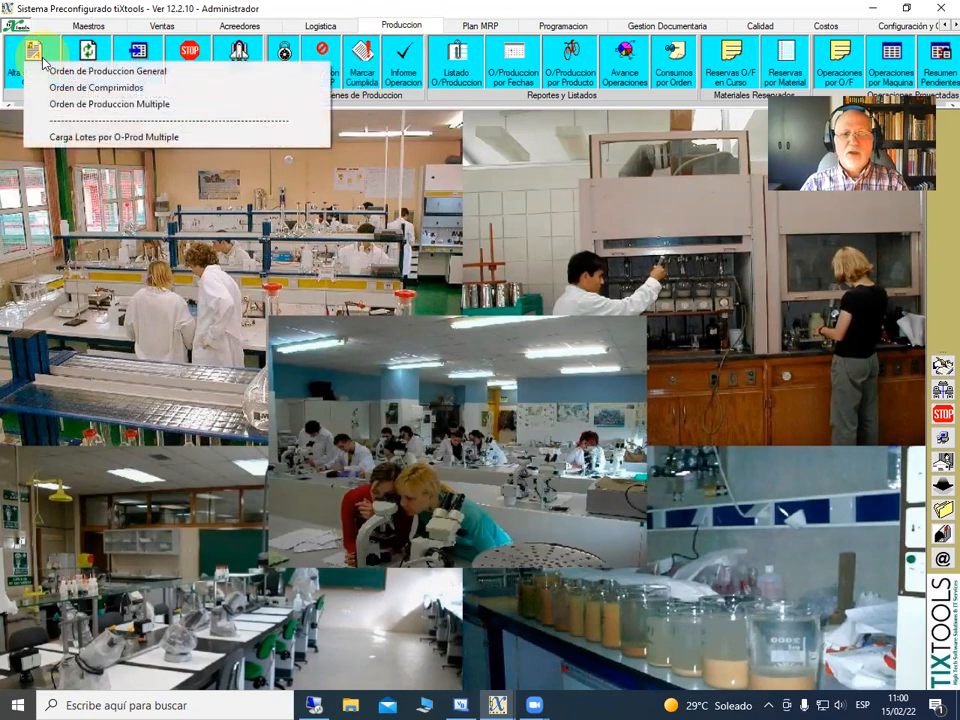
click(96, 72)
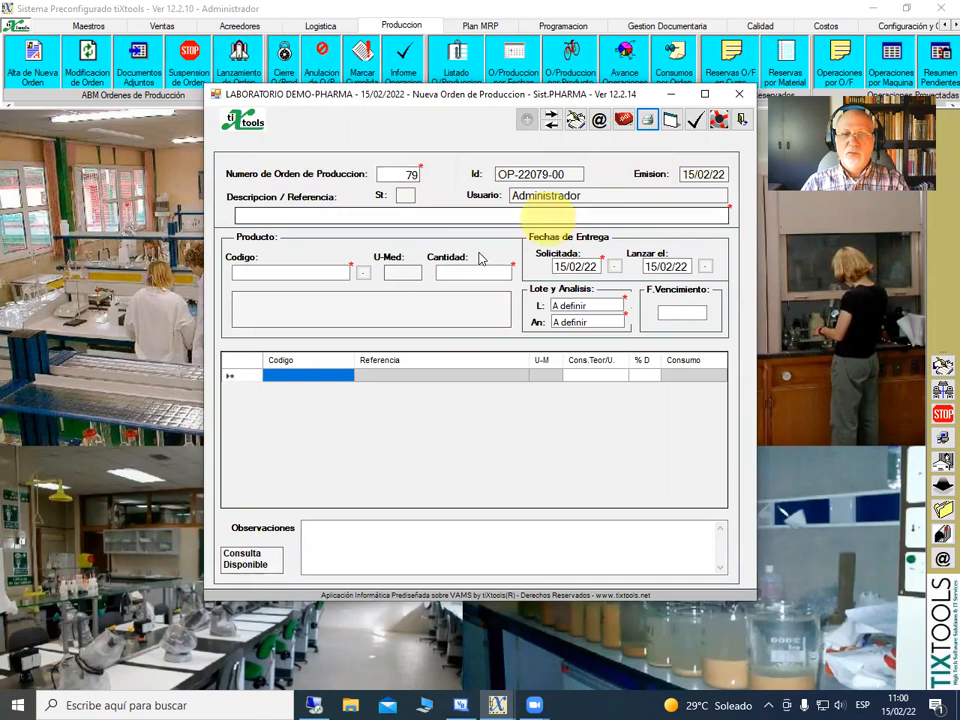
click(365, 274)
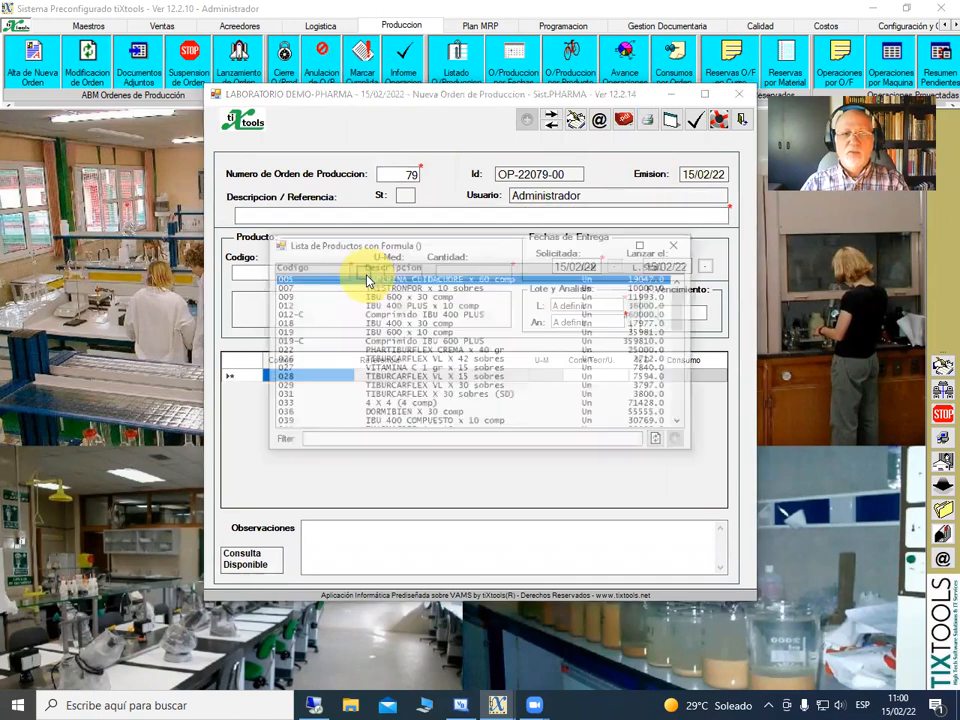
click(296, 342)
double_click(296, 342)
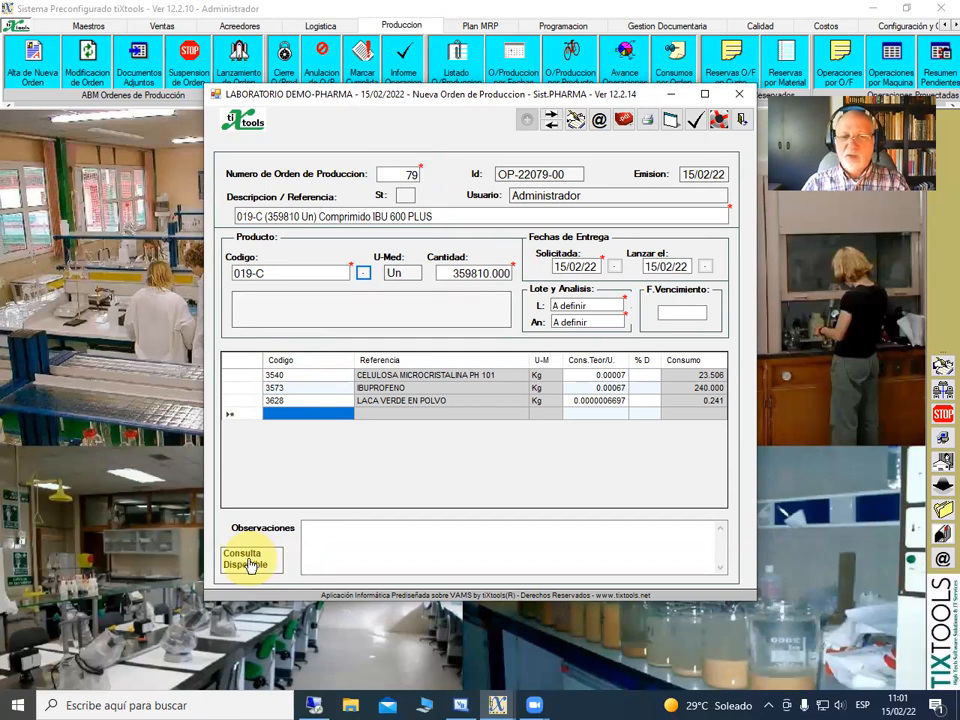
Consult material availability for the projected order and examine the assignable quantity, equivalent, deposit and observation of the listed lot
click(249, 564)
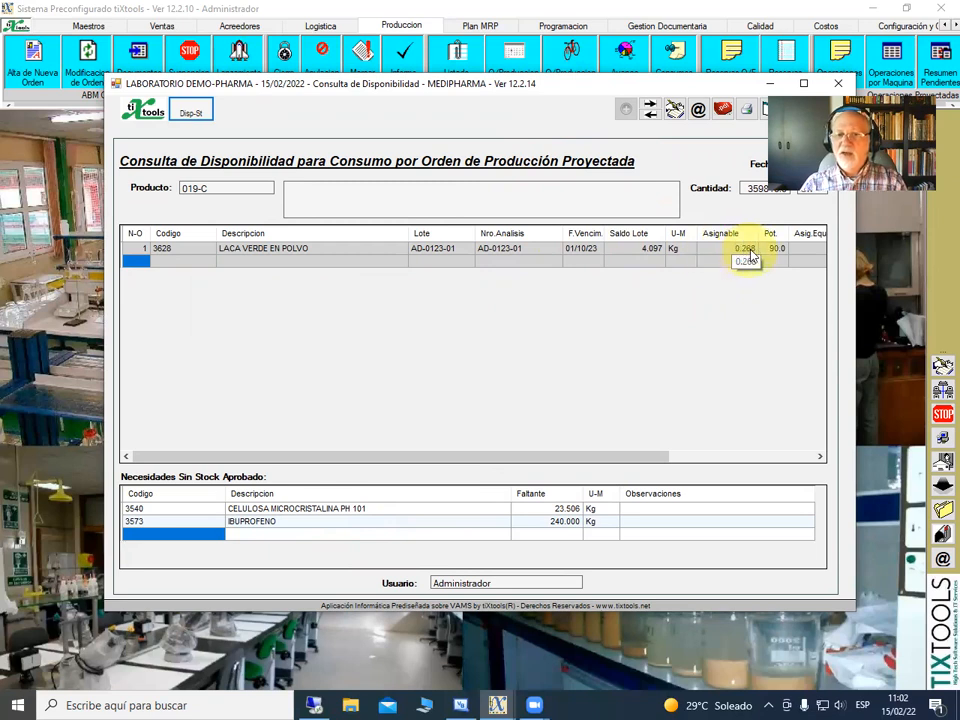
drag(656, 458, 744, 461)
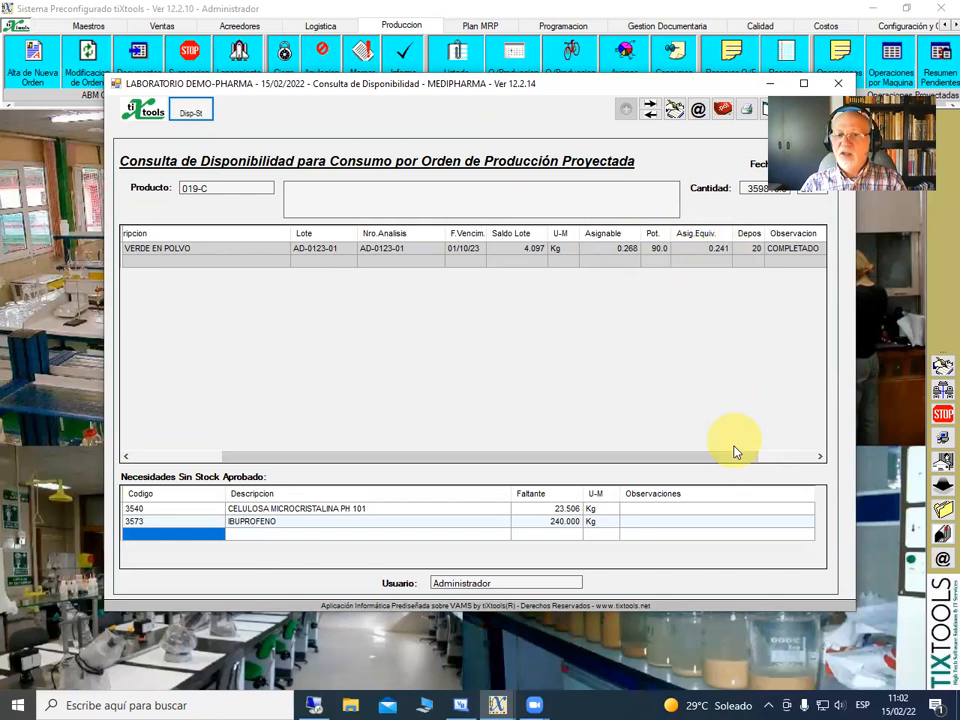
drag(731, 457, 630, 462)
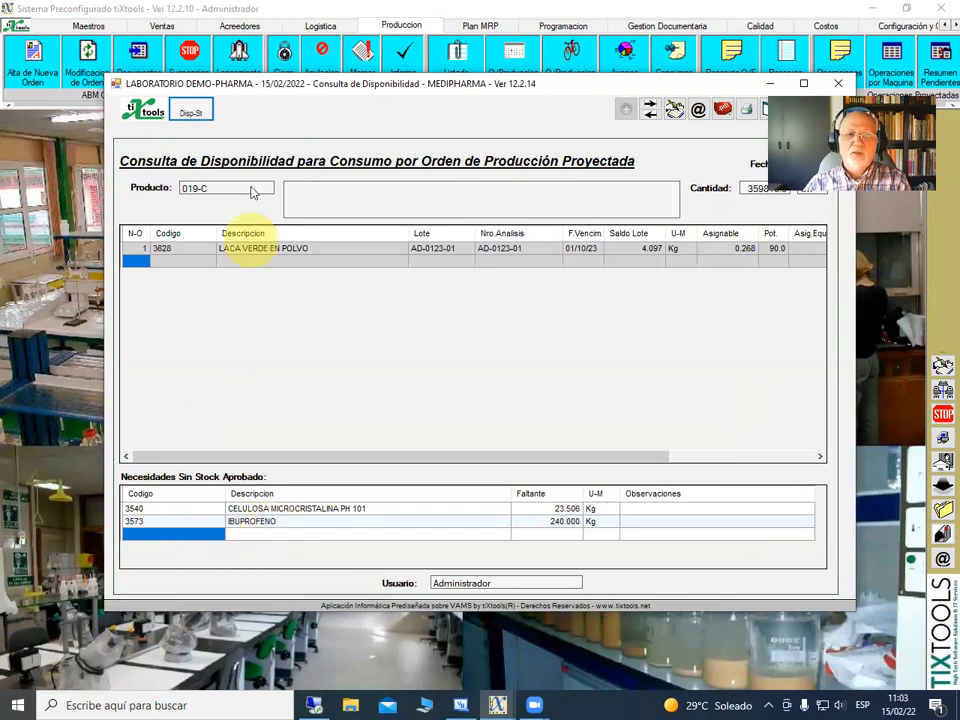
Open the stock availability query and look up product code 3540
click(194, 119)
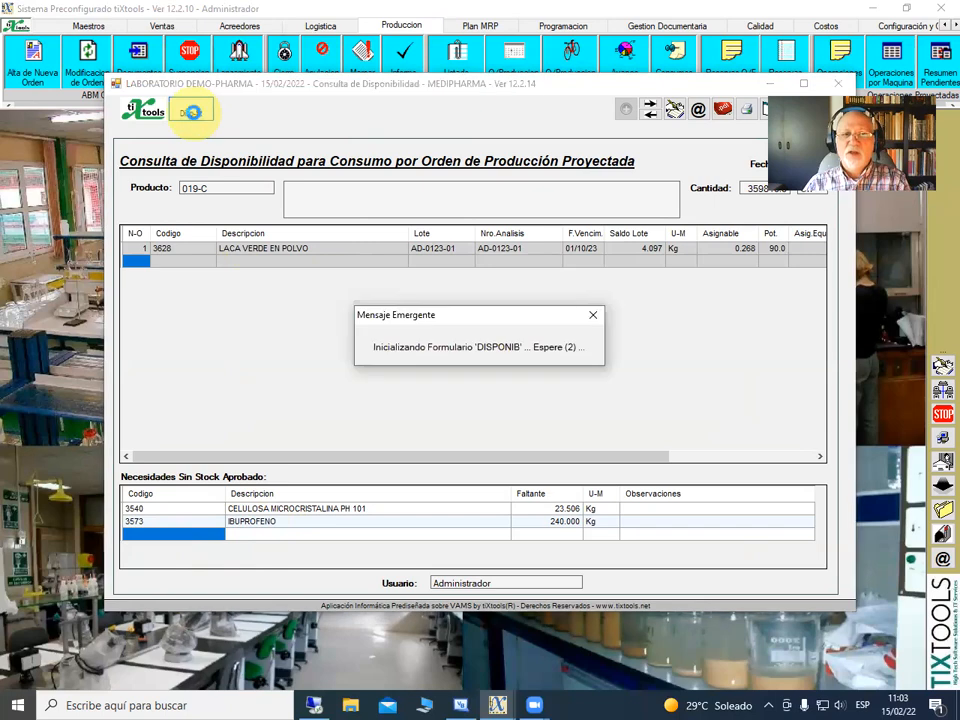
click(280, 225)
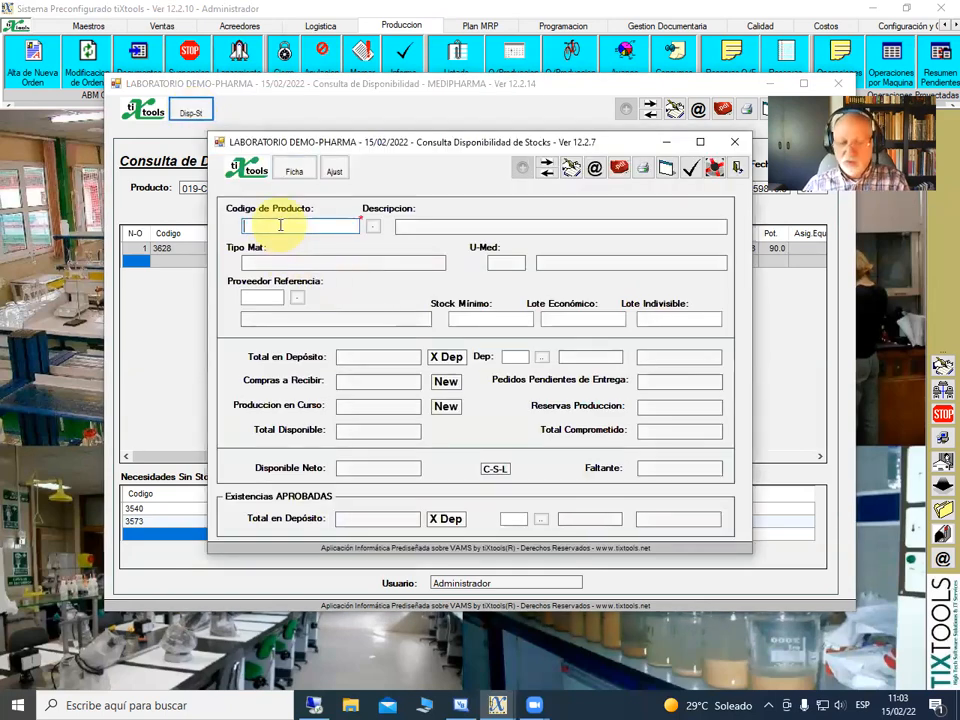
text(3540)
key(Return)
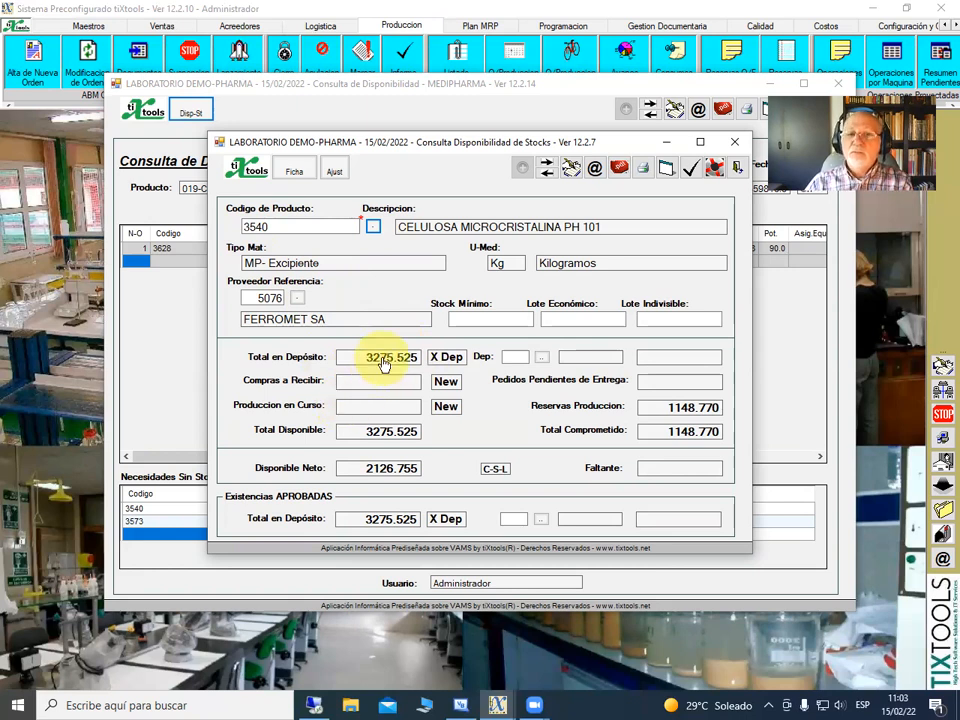
Examine the stock by lot of product 3540, including each lot's status, expiry date, reanalysis date and deposit
double_click(383, 362)
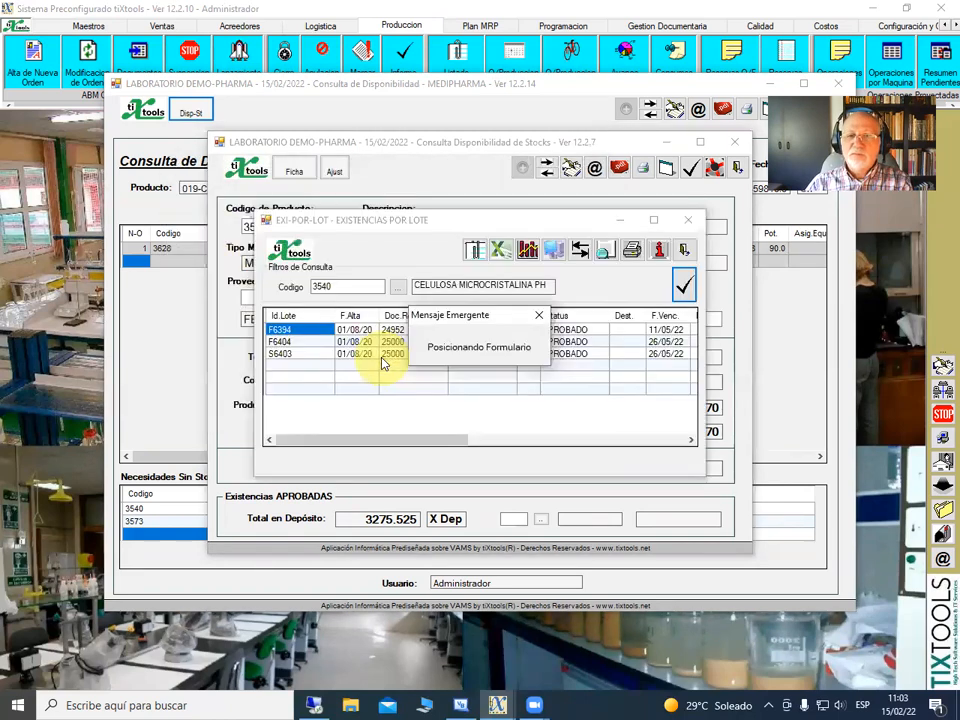
click(707, 372)
drag(707, 372, 862, 372)
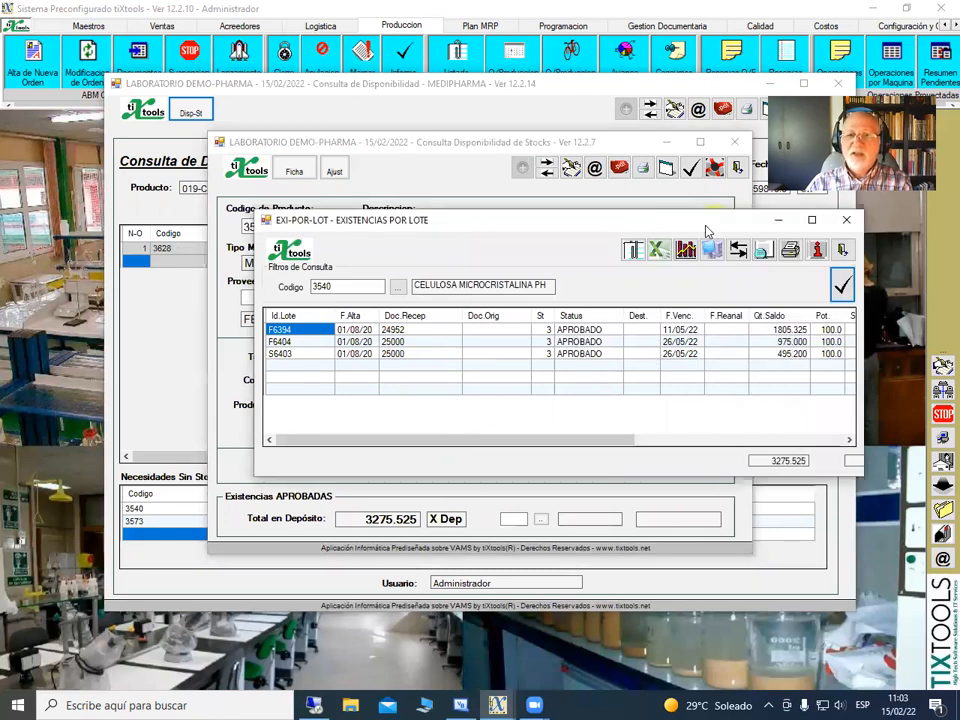
drag(701, 231, 559, 175)
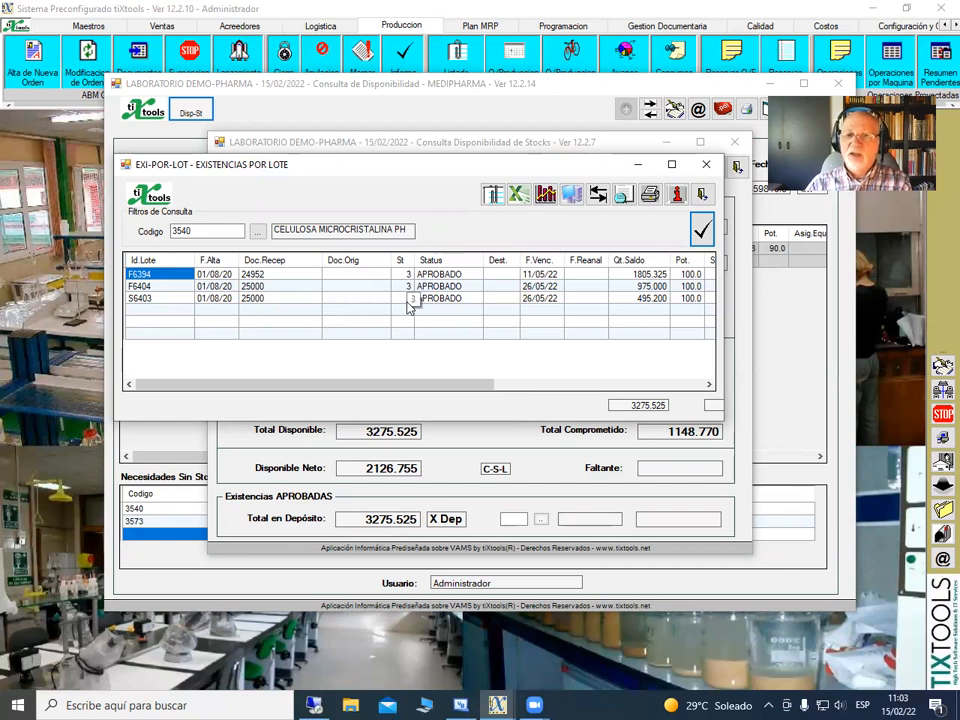
drag(447, 384, 532, 385)
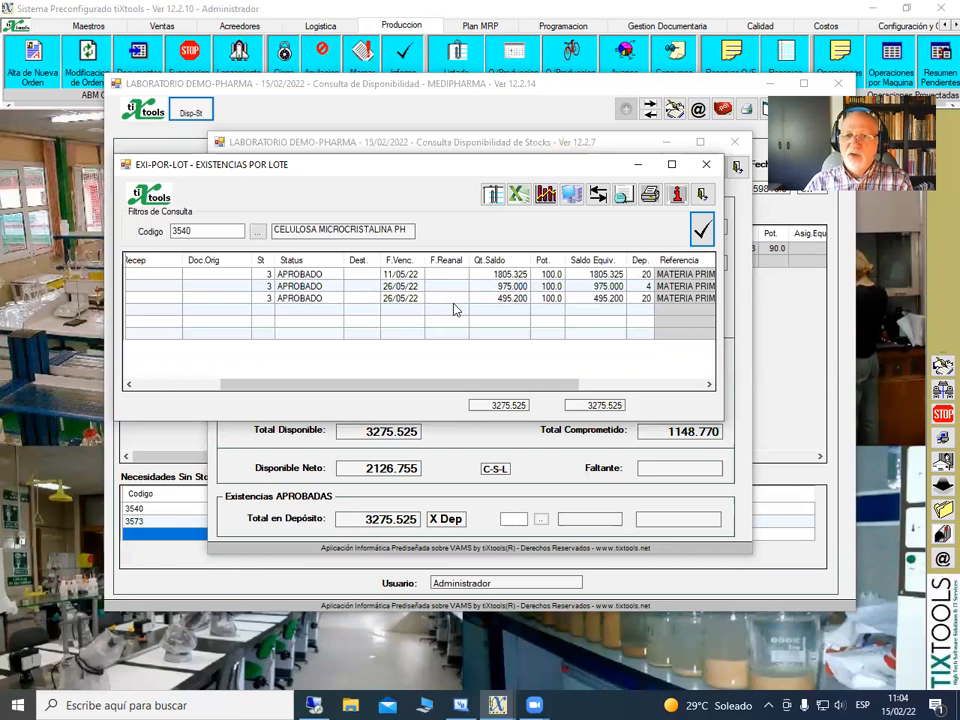
drag(461, 385, 376, 392)
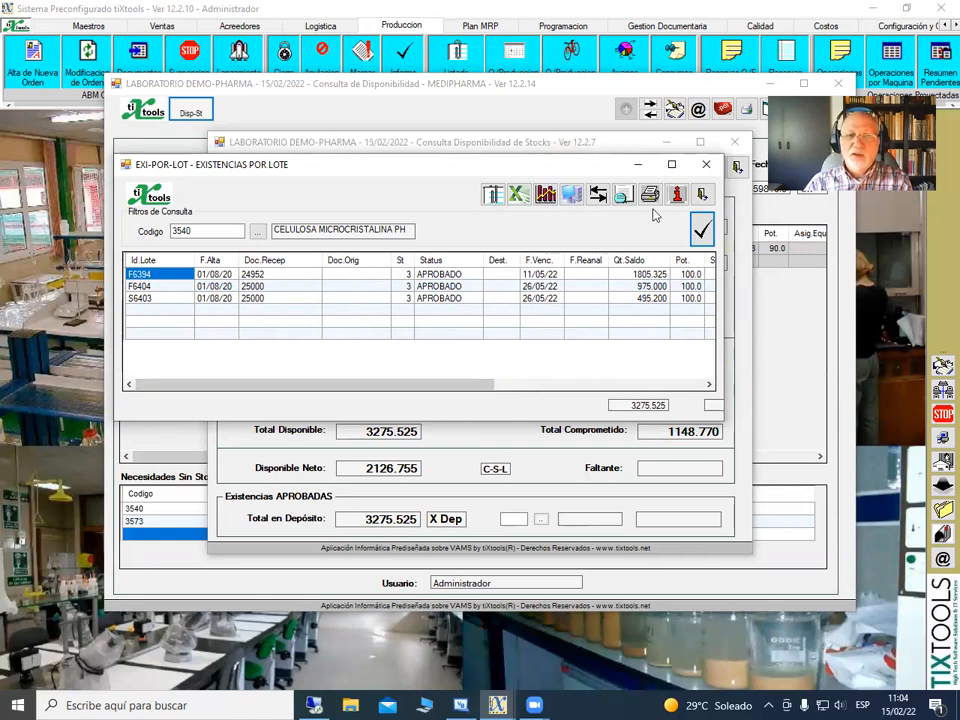
click(703, 195)
Look up product code 3573 in the stock query and examine its lots' status, expiry and reanalysis dates
drag(254, 228, 285, 228)
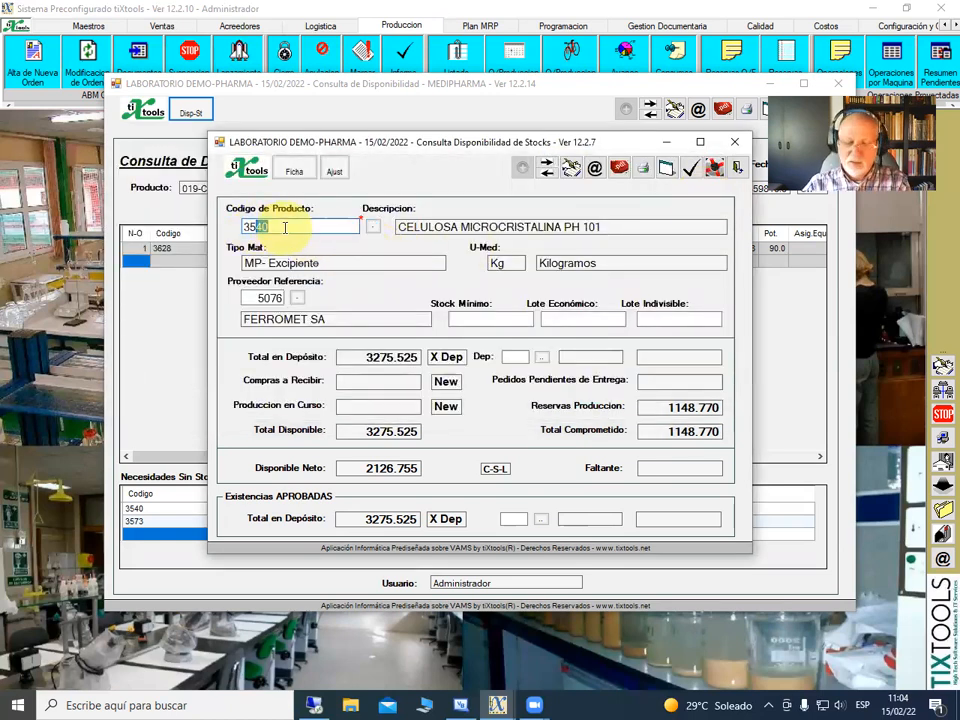
text(73)
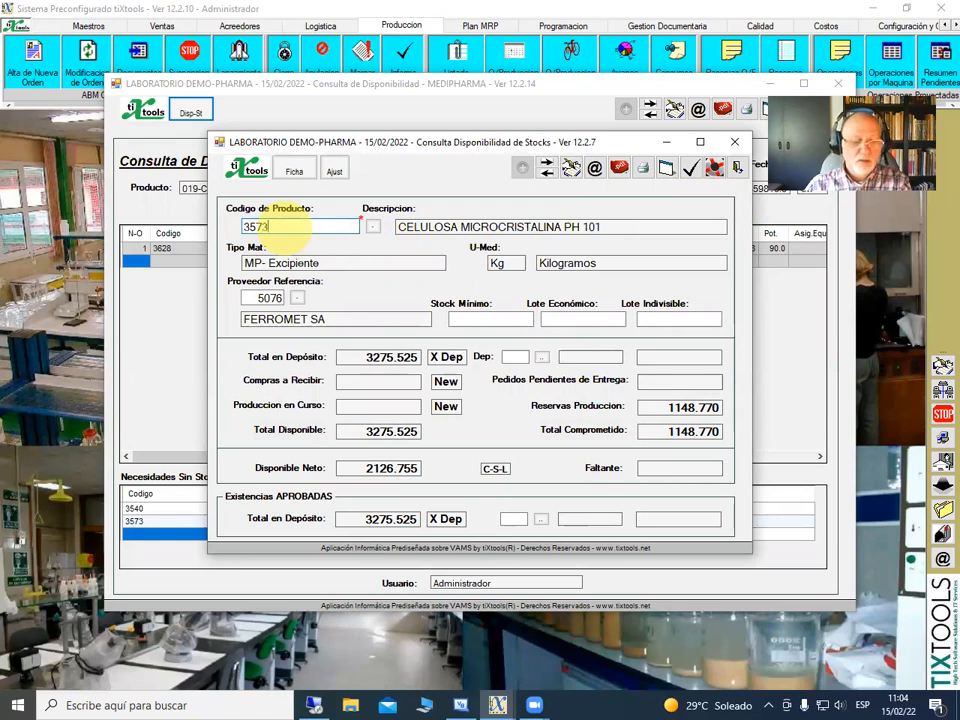
key(Tab)
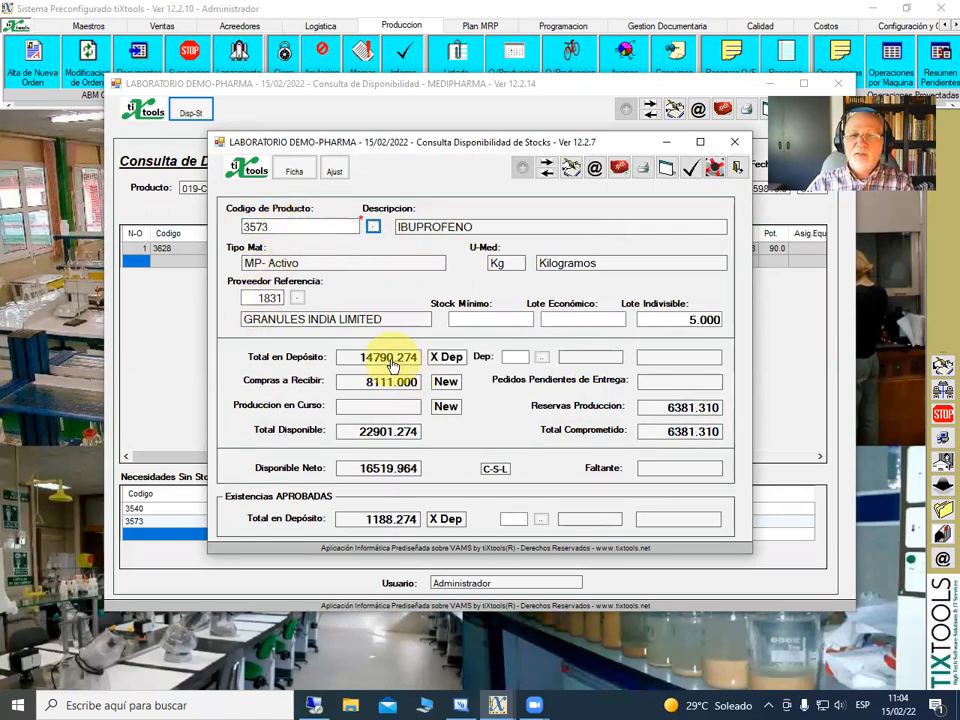
double_click(391, 365)
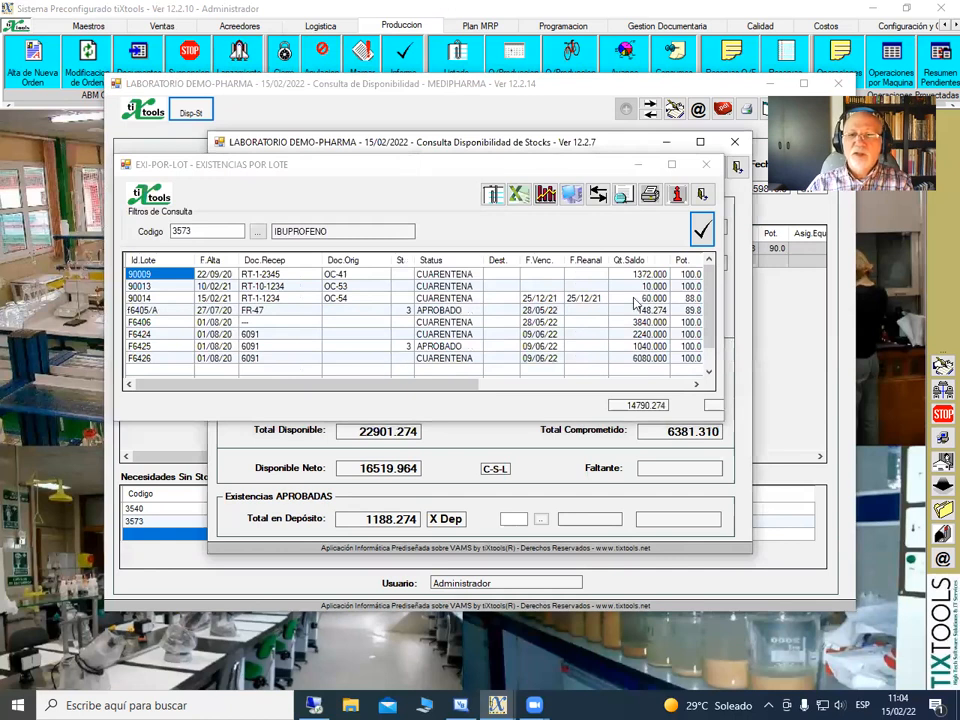
click(723, 338)
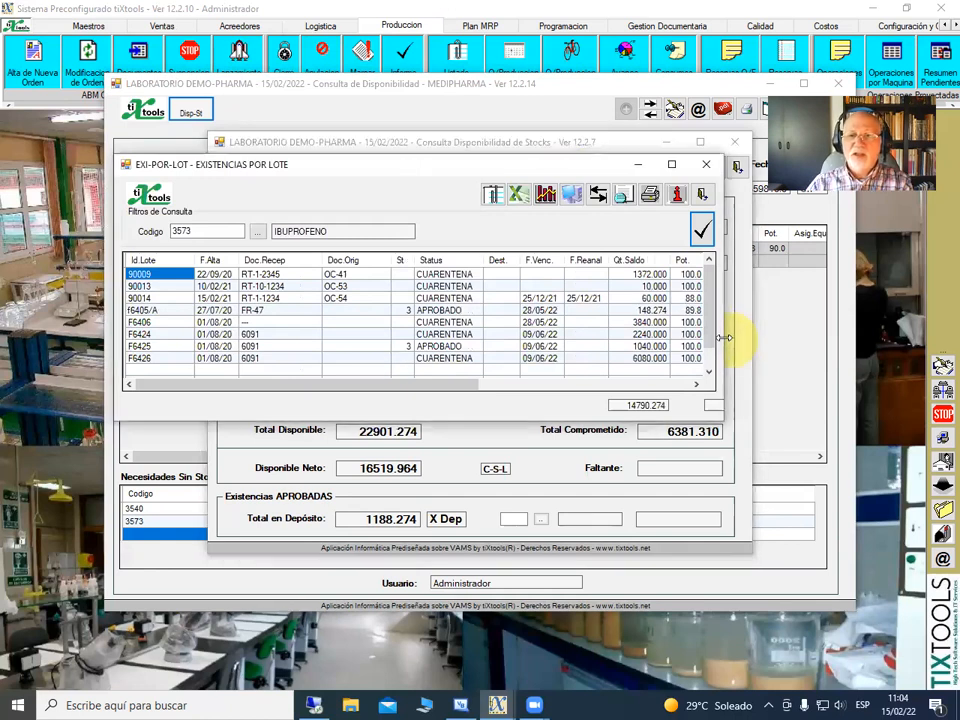
drag(723, 338, 856, 338)
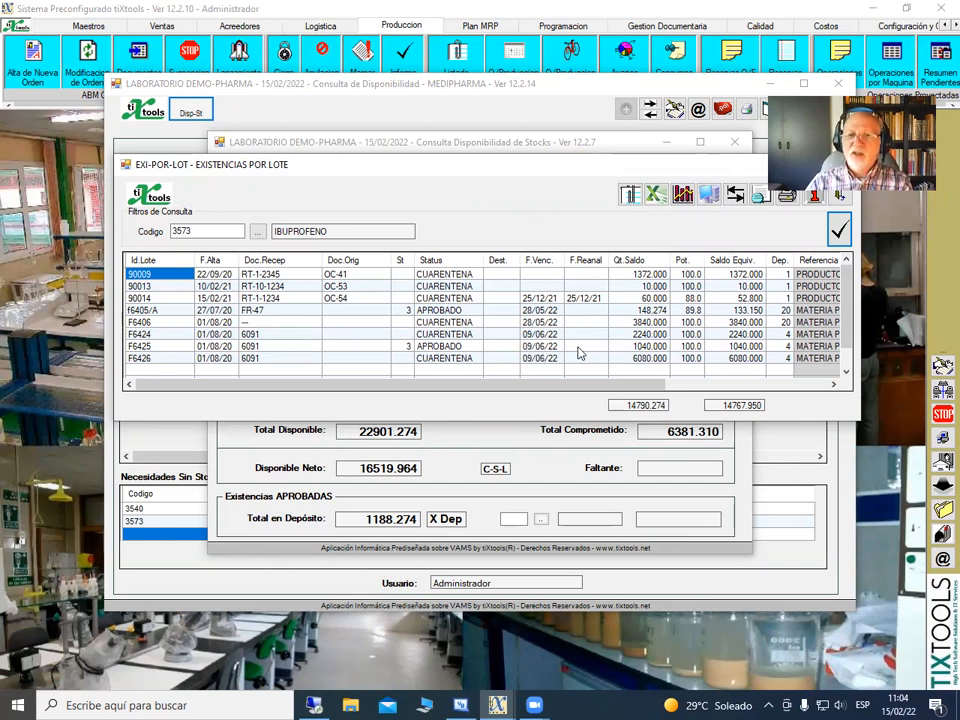
click(841, 199)
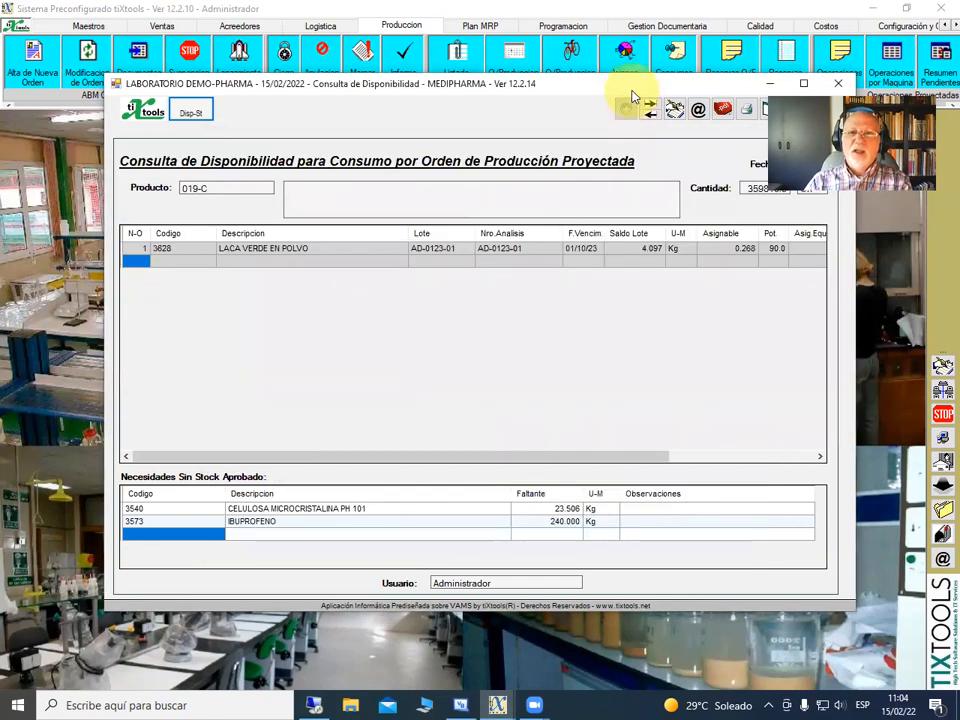
Close the availability query and leave the new production order without saving it
drag(629, 90, 508, 108)
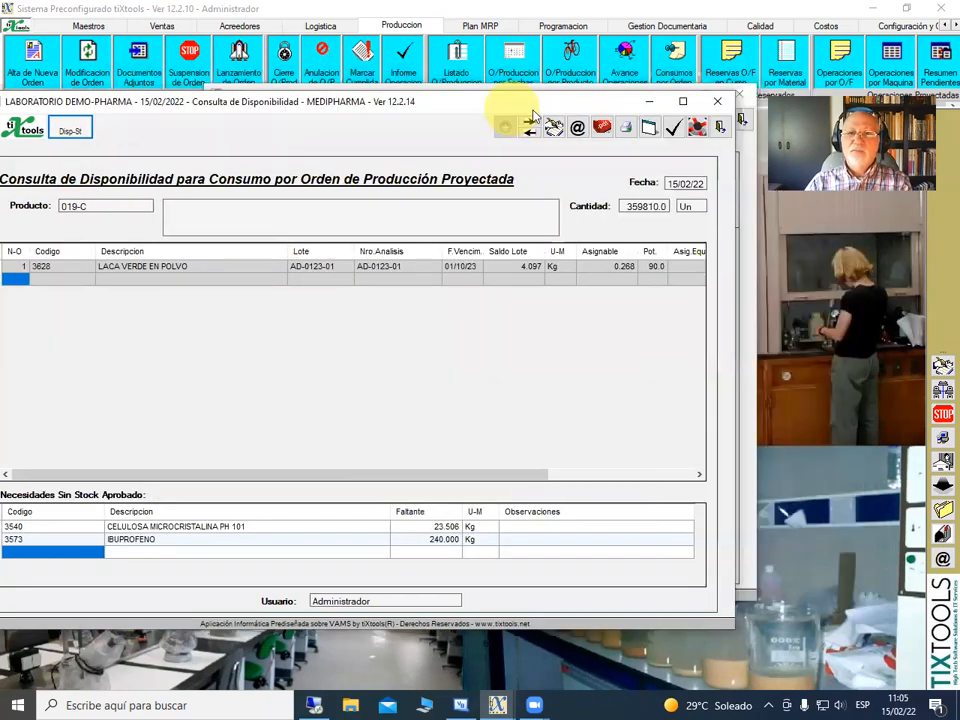
click(721, 128)
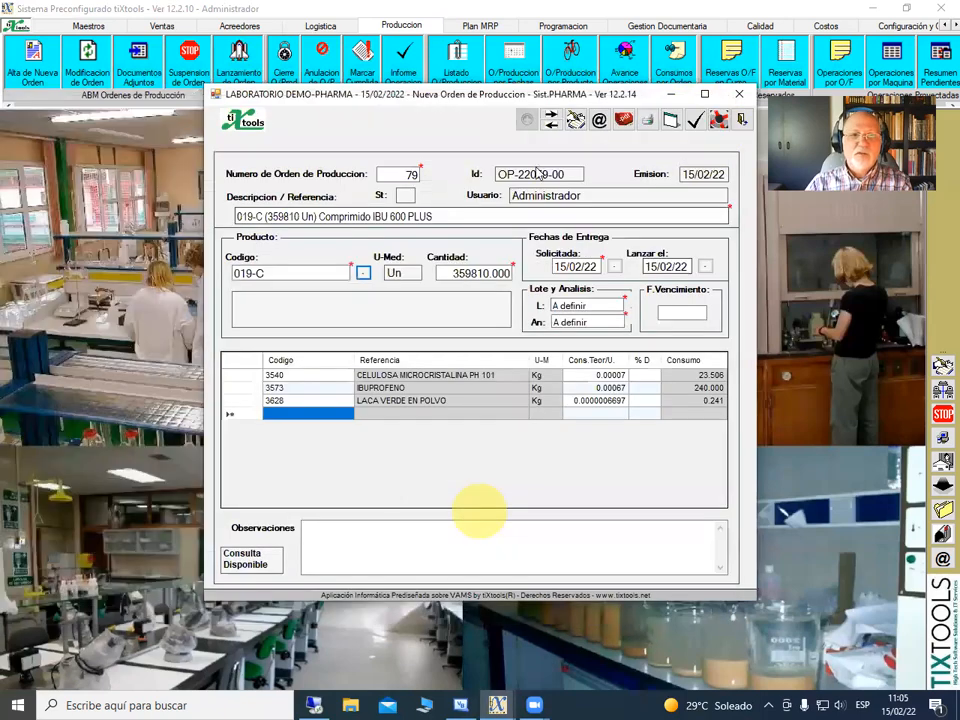
click(741, 120)
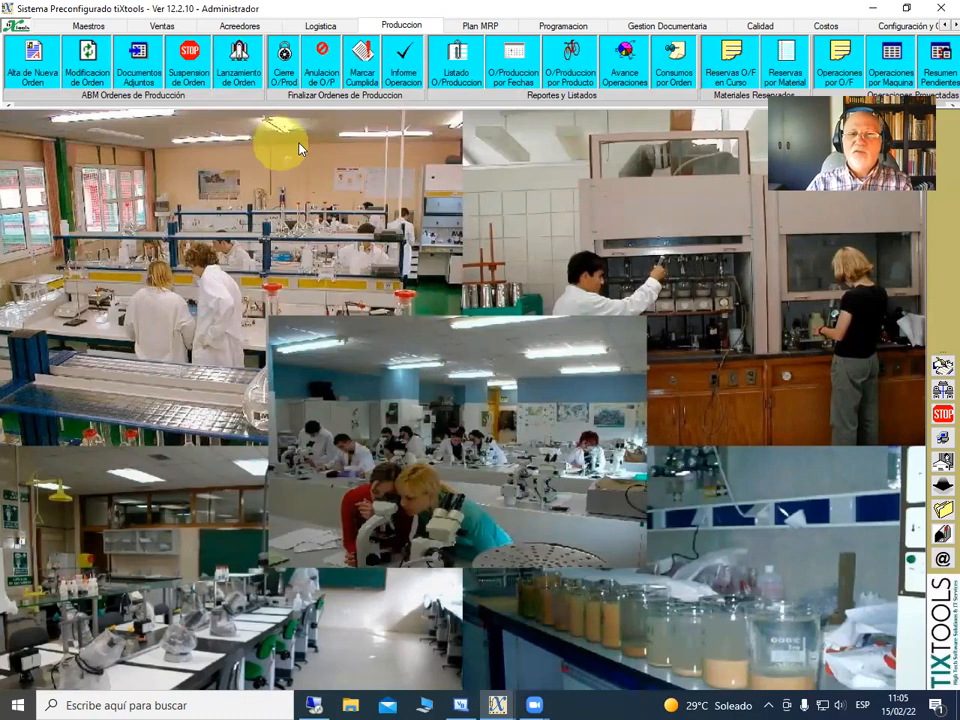
Load lot S6403 of product 3540 into the analysis number correction form
click(321, 27)
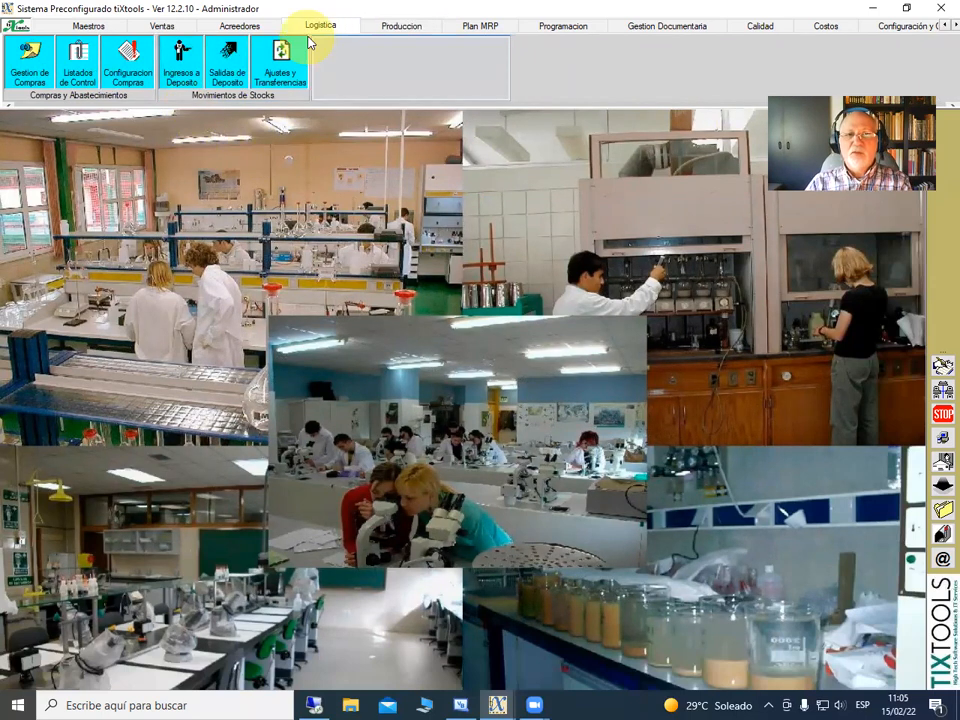
click(182, 62)
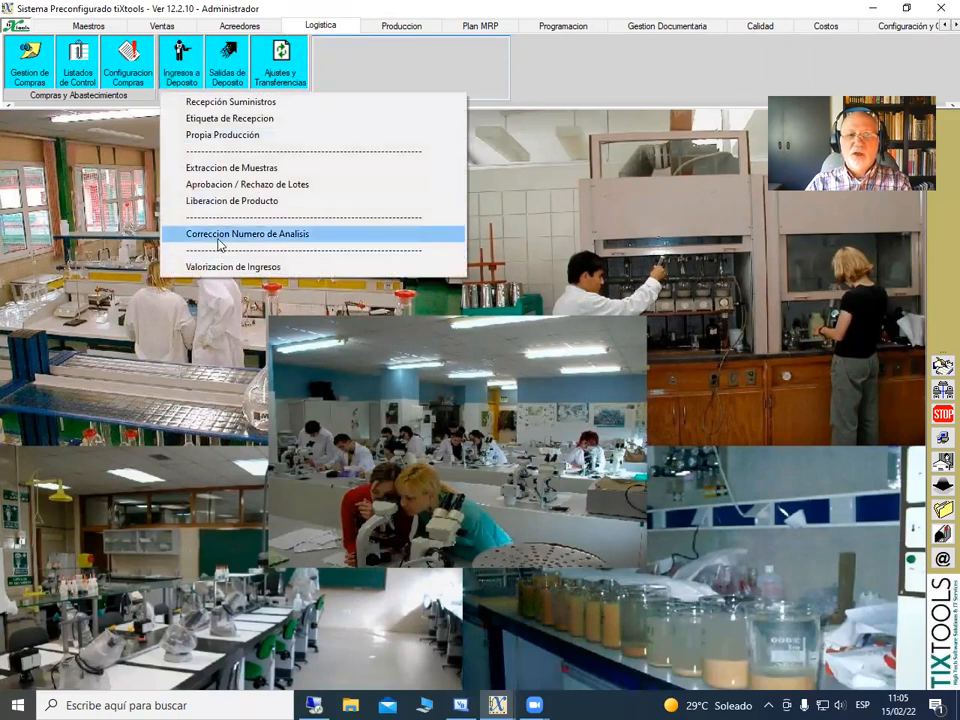
click(220, 236)
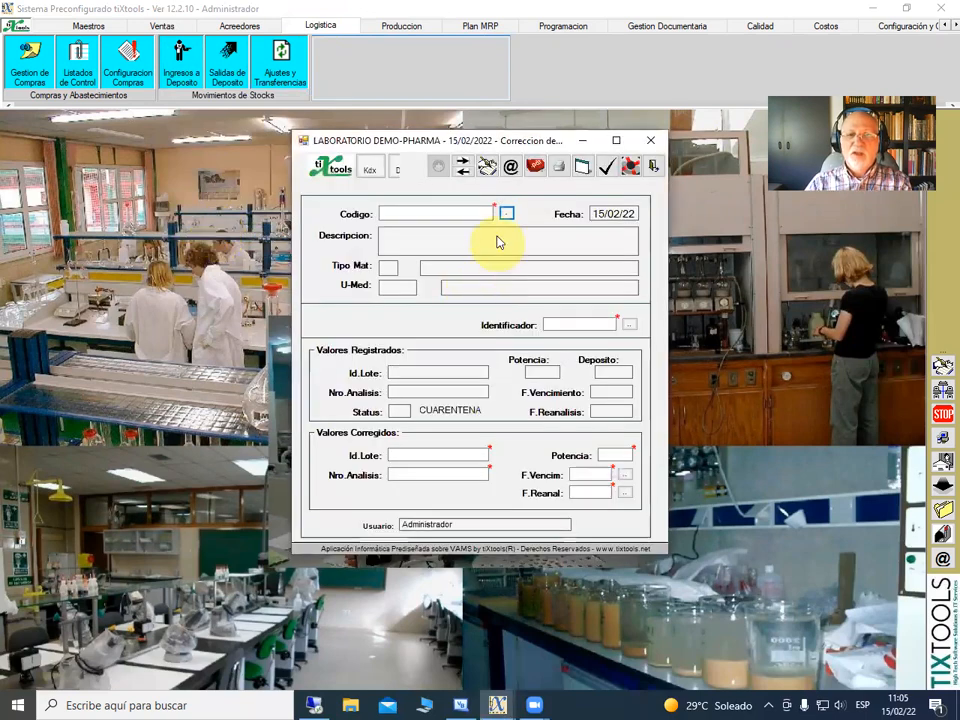
click(506, 216)
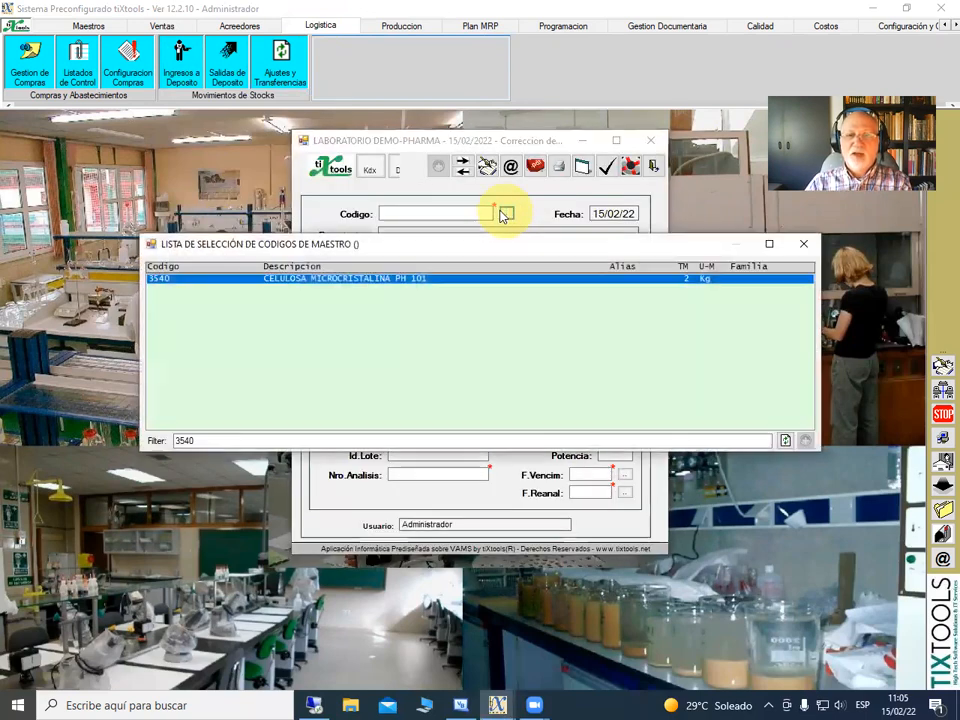
double_click(277, 280)
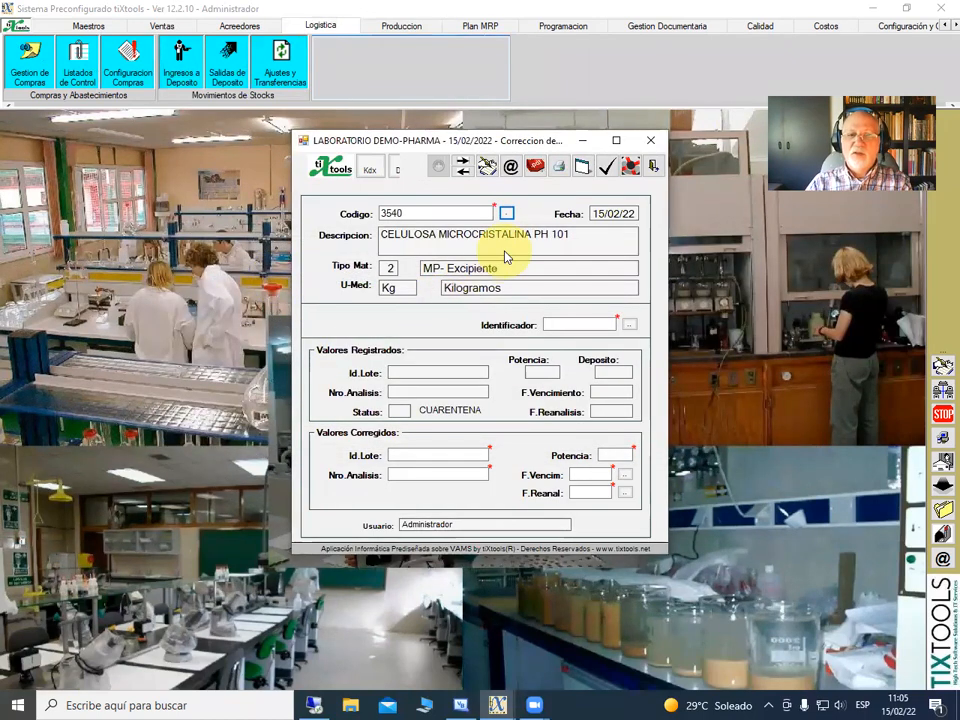
click(628, 327)
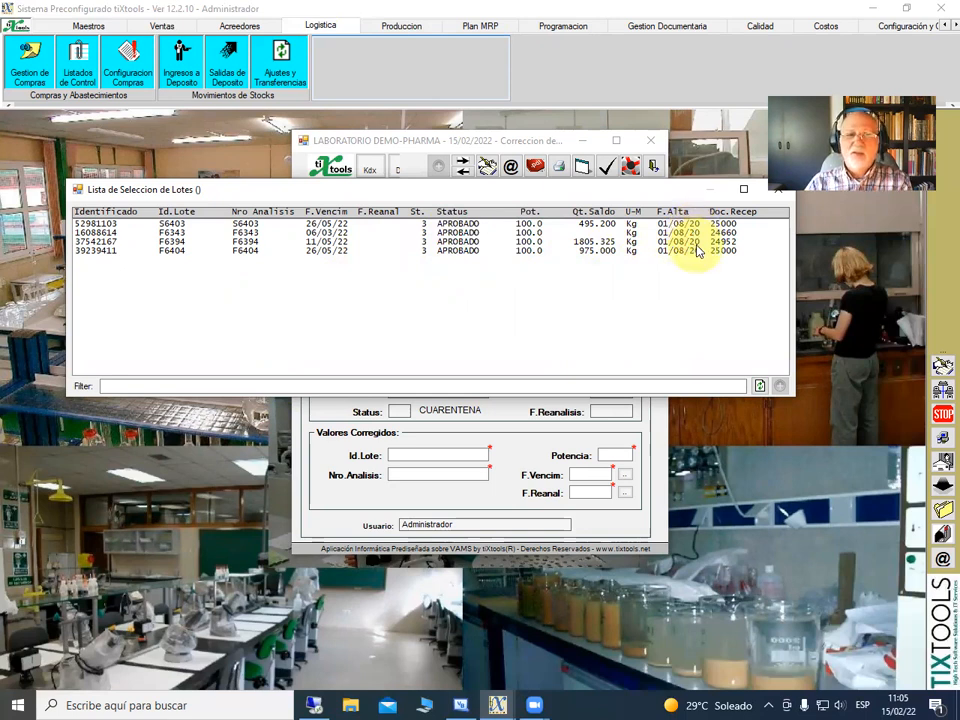
double_click(346, 226)
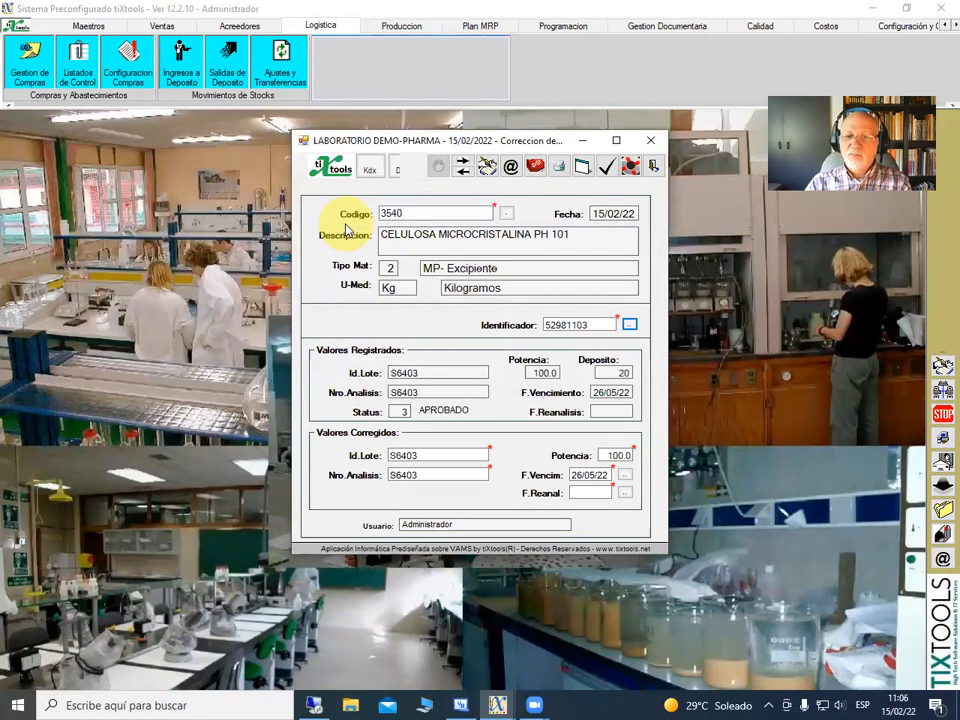
Set the corrected reanalysis date of lot S6403 to its expiry date, 26/05/22, and save the correction
click(590, 475)
key(ctrl+c)
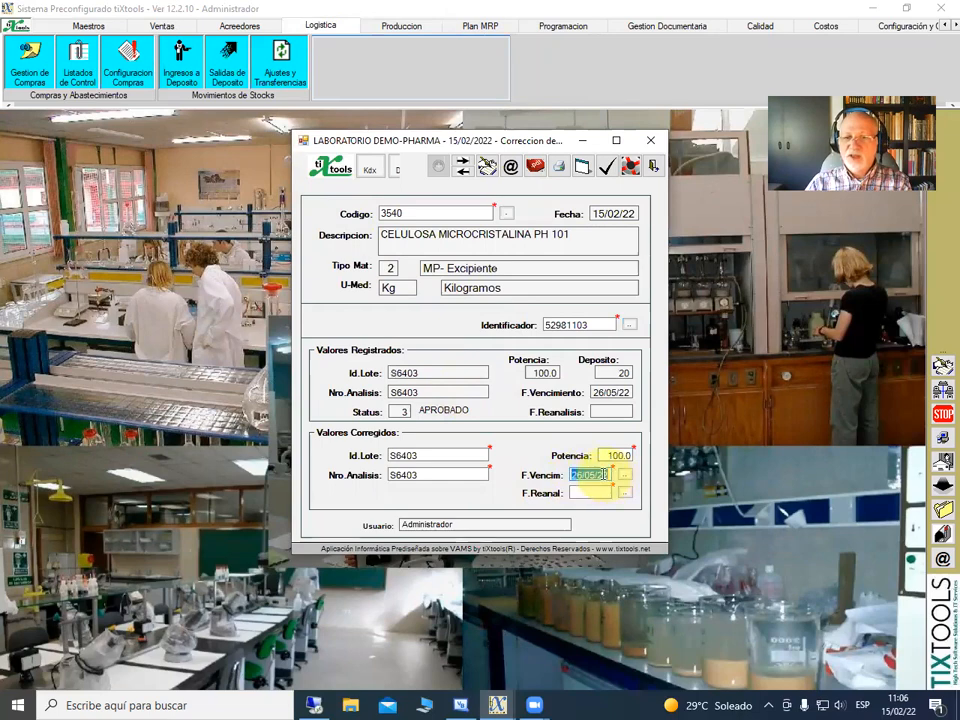
right_click(600, 476)
click(641, 522)
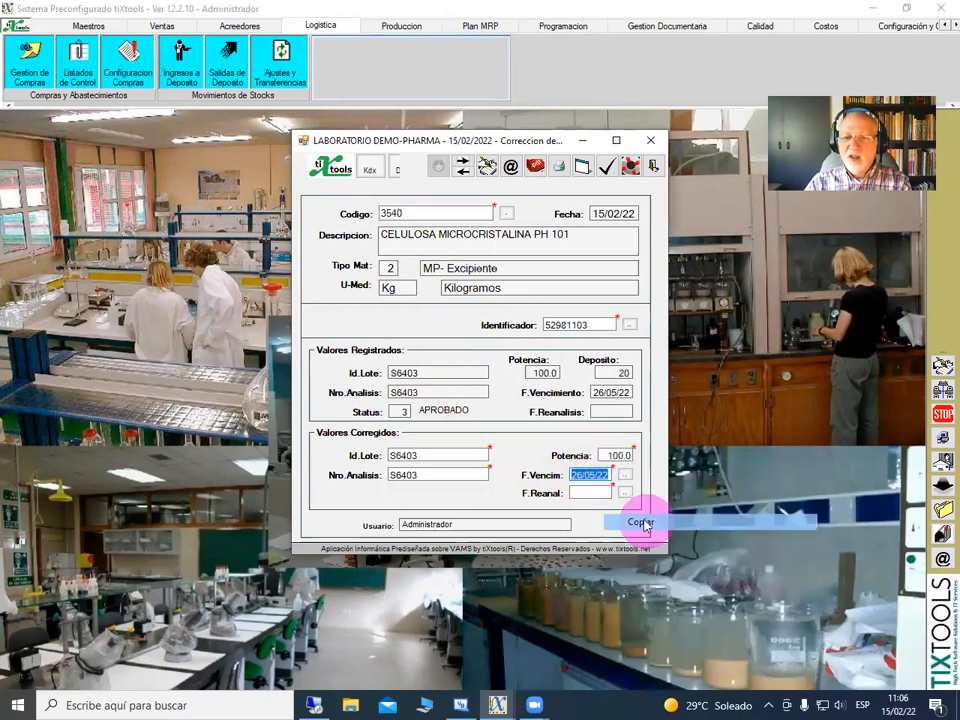
click(597, 494)
right_click(597, 494)
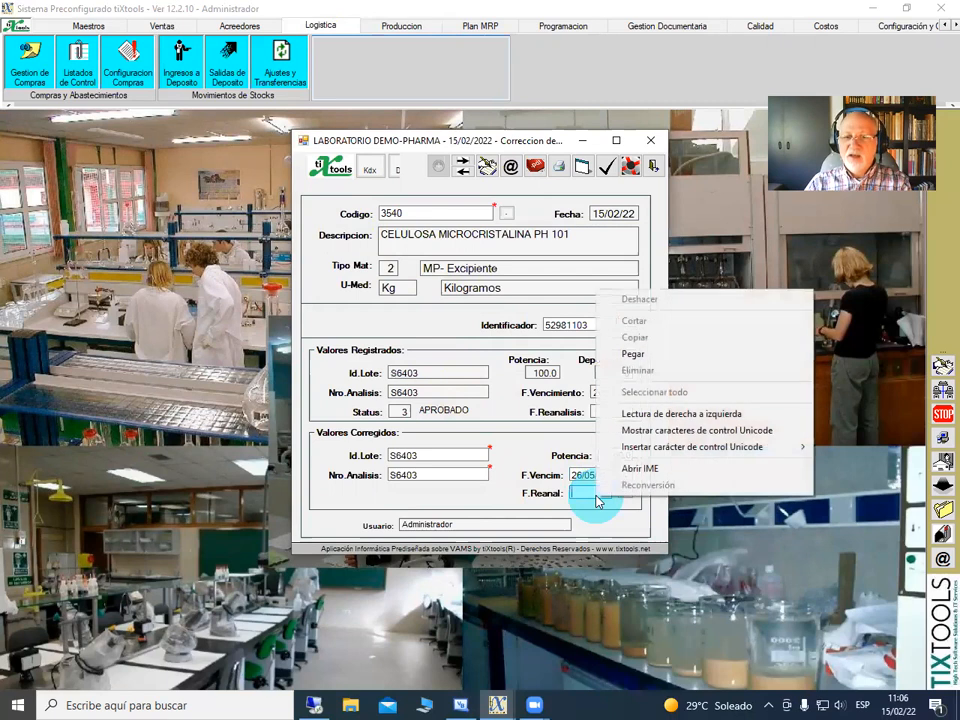
click(636, 356)
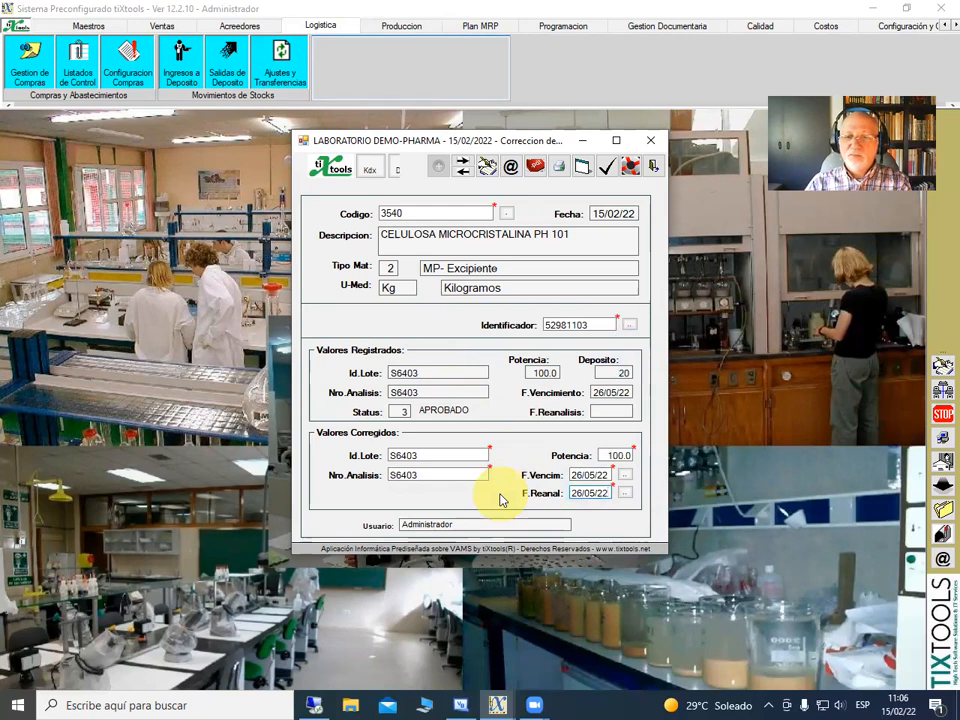
click(605, 168)
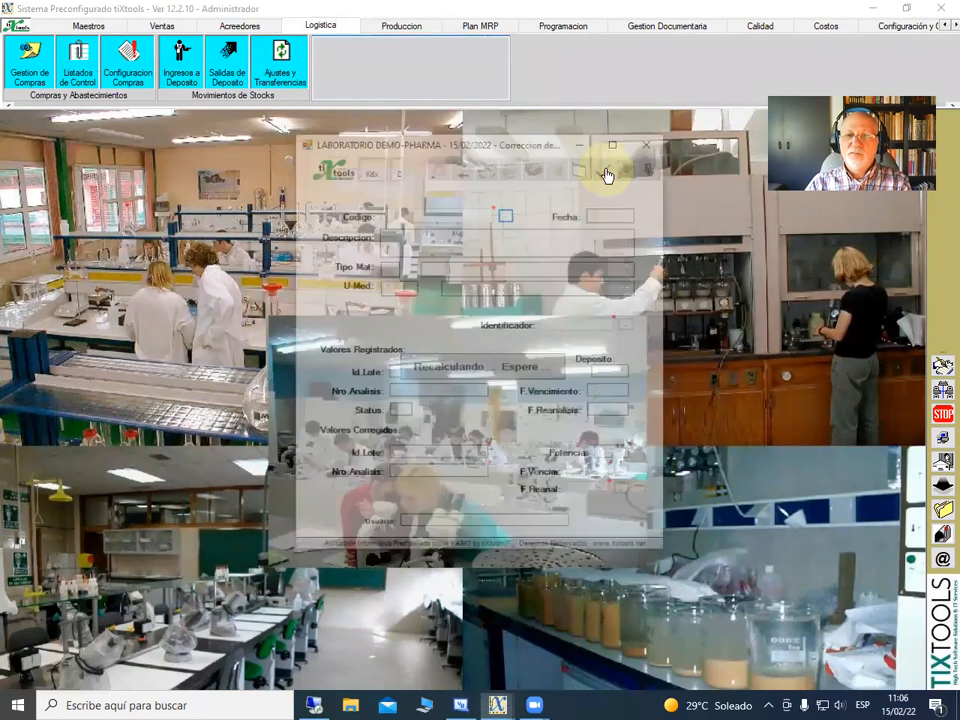
Load approved lot f6405/A of product 3573 IBUPROFENO into the correction form
click(503, 217)
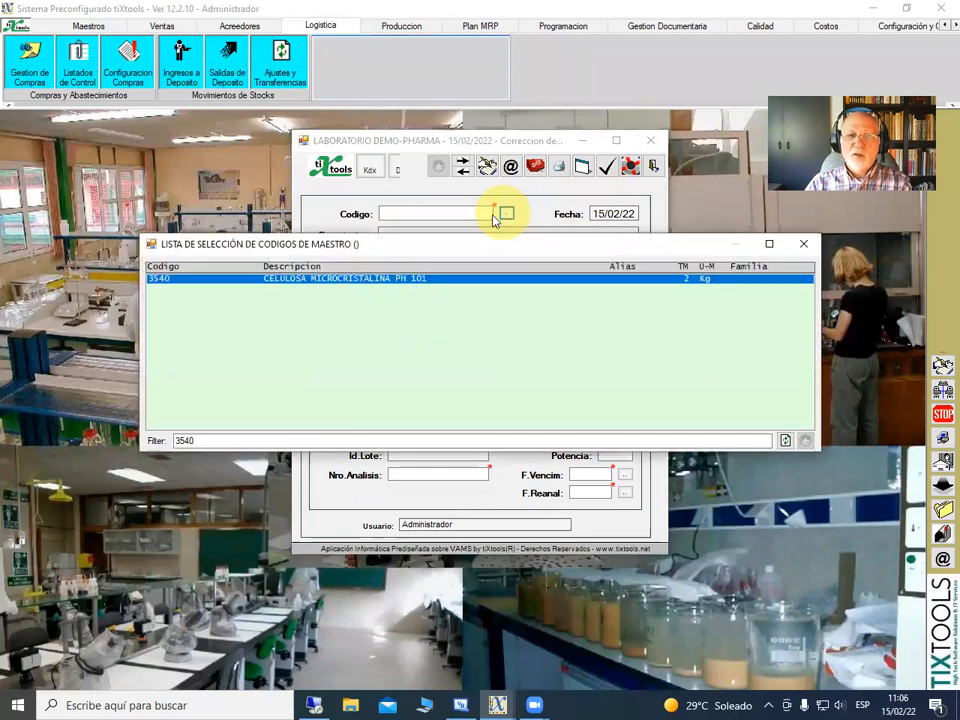
double_click(203, 440)
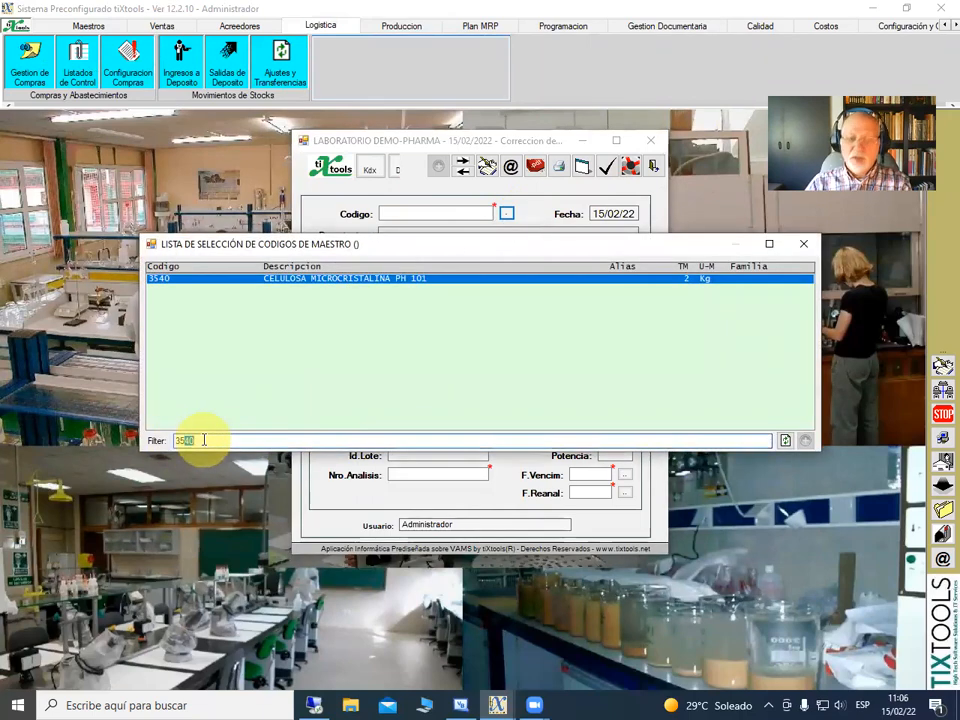
text(3573)
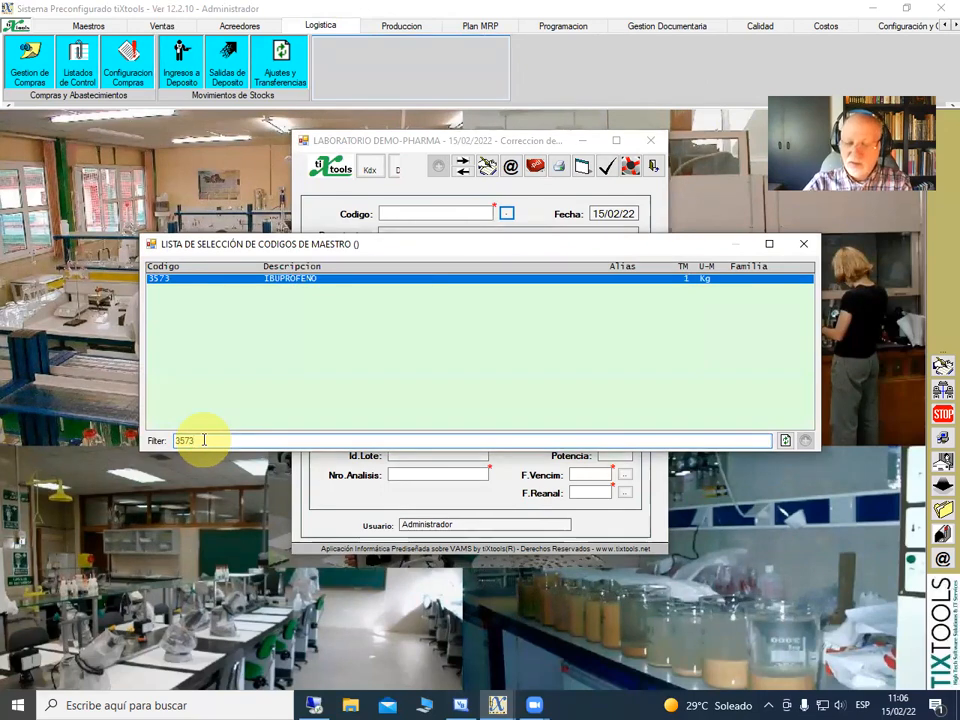
double_click(228, 280)
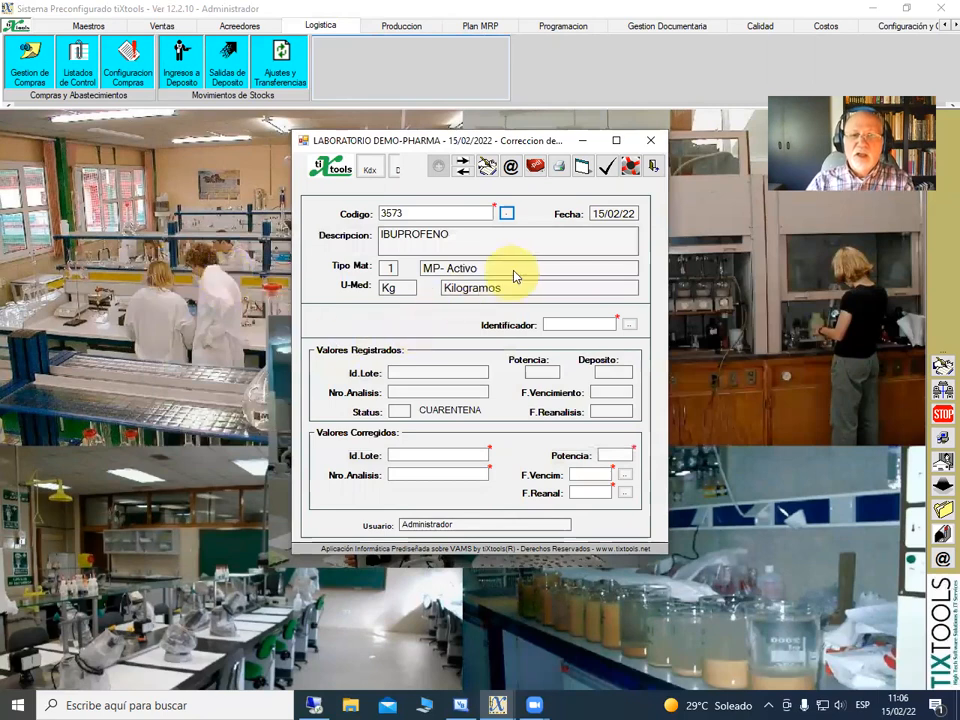
click(628, 325)
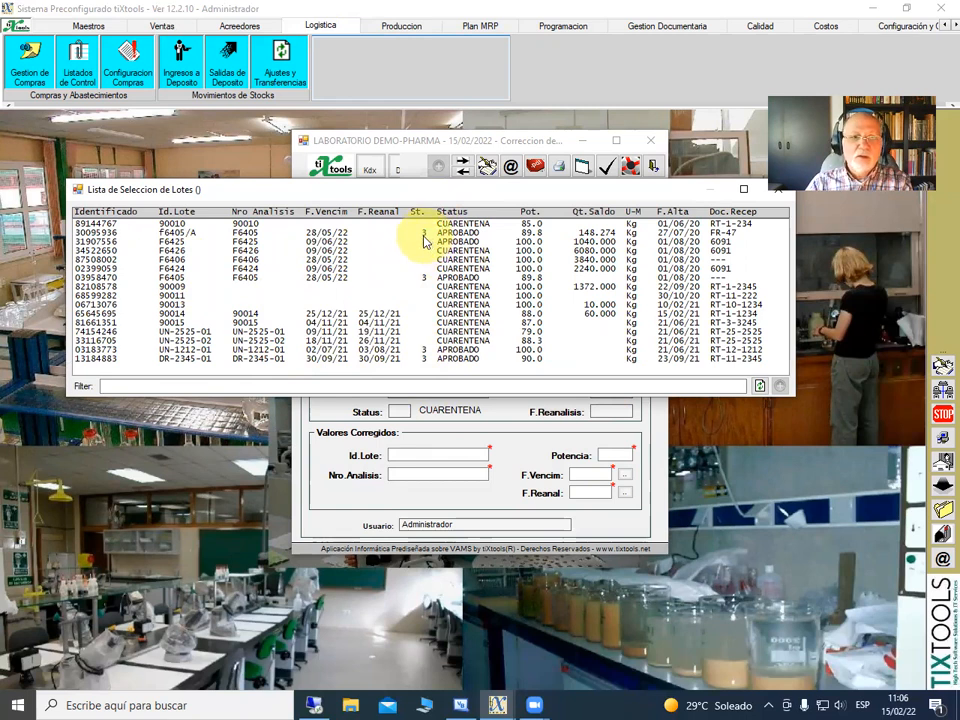
double_click(425, 242)
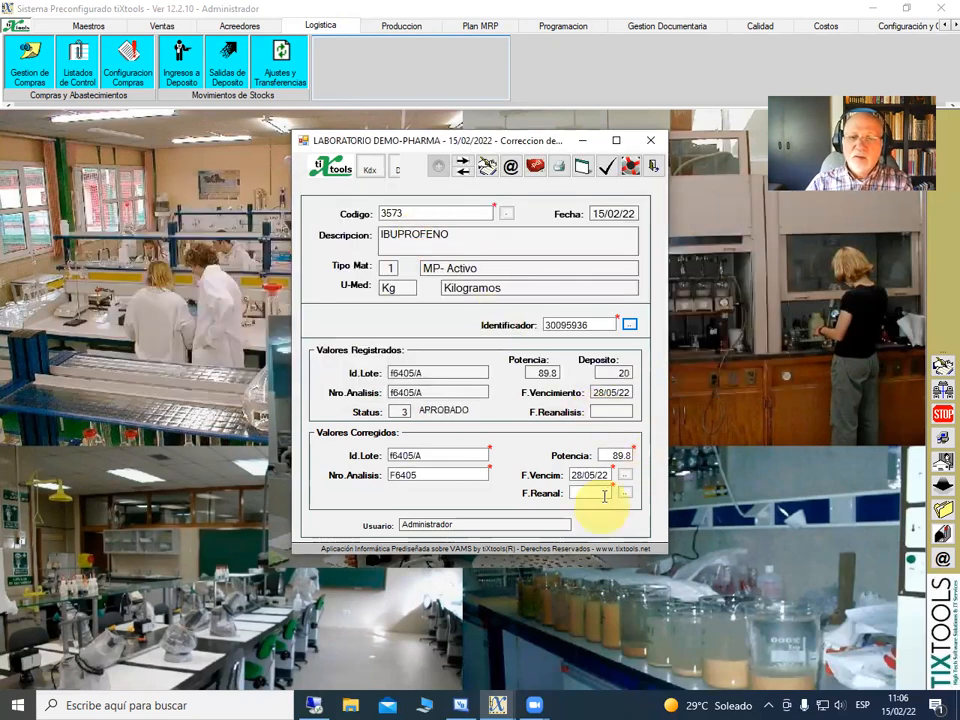
Set the corrected reanalysis date of lot f6405/A to its expiry date, 28/05/22, and save the correction
drag(574, 475, 610, 472)
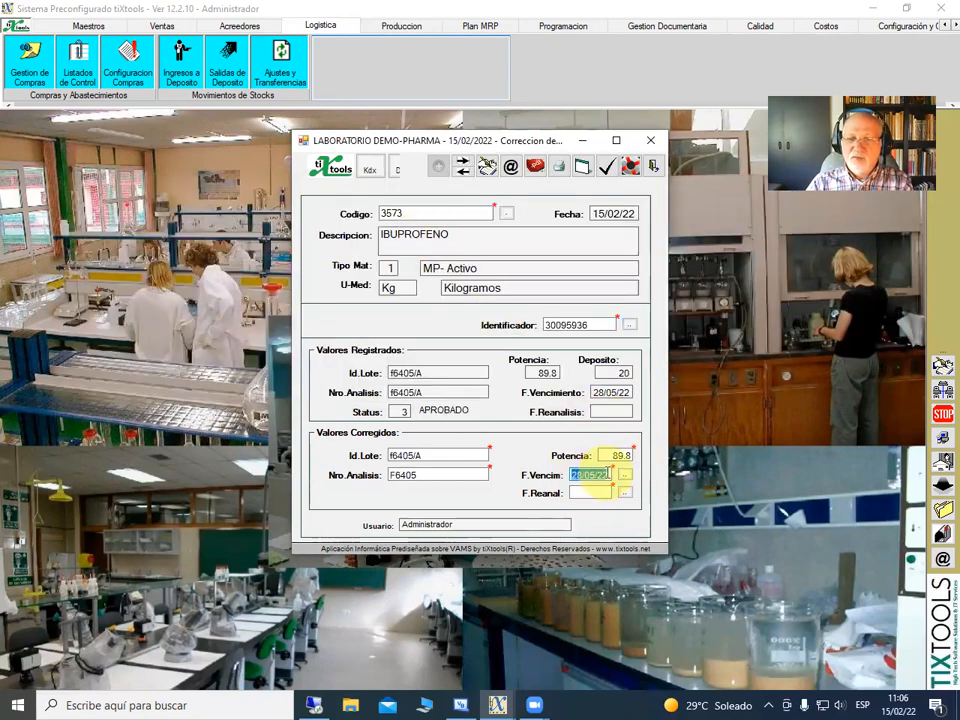
right_click(603, 474)
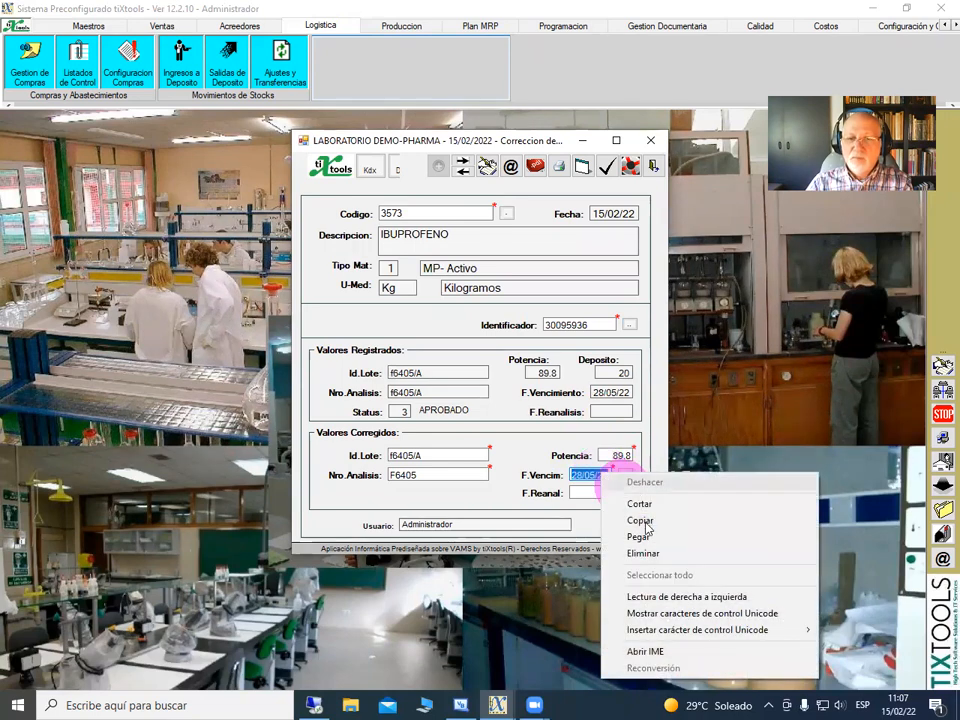
click(640, 520)
click(598, 491)
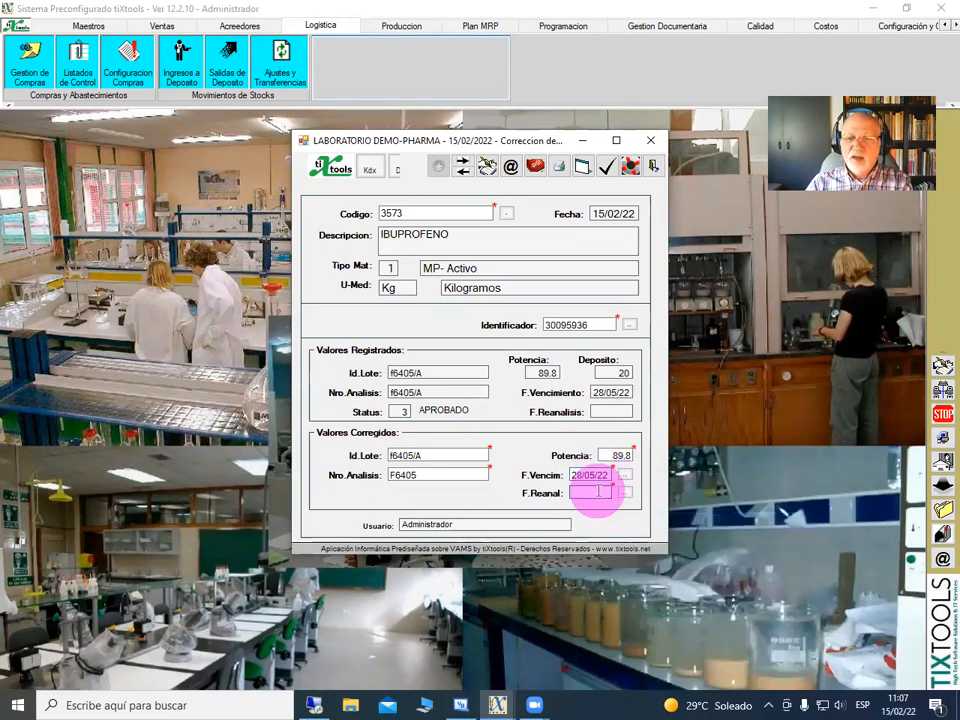
right_click(598, 491)
click(640, 346)
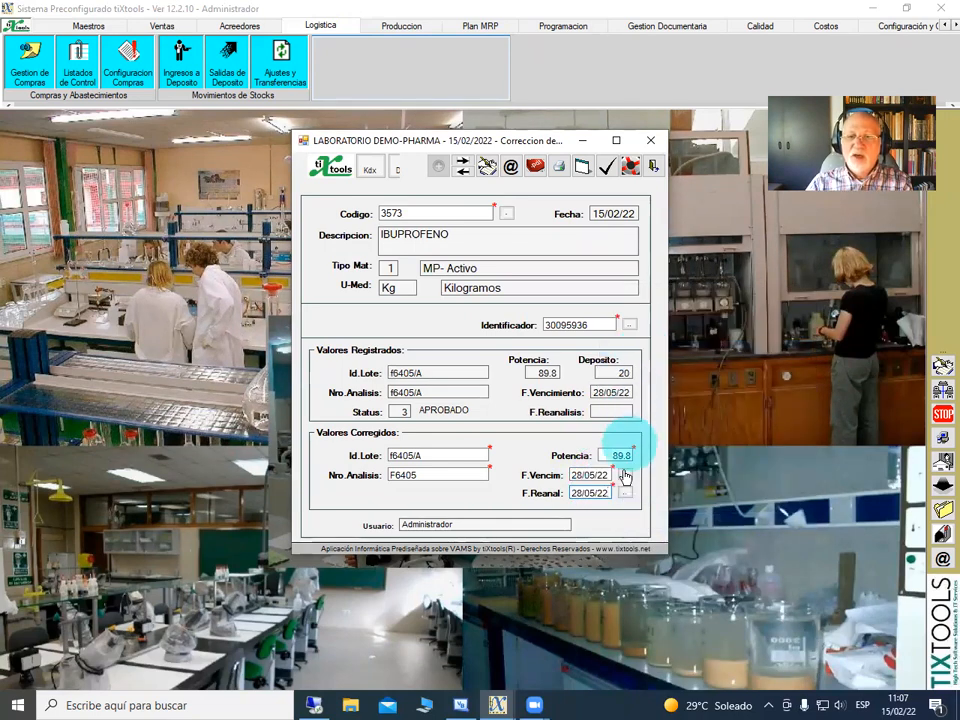
click(607, 166)
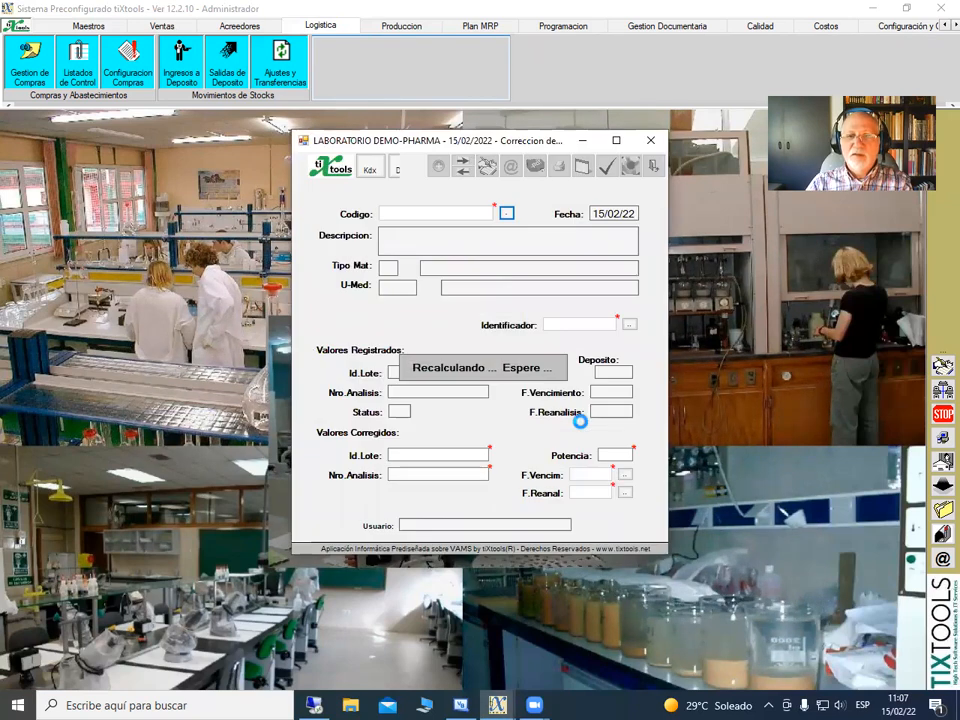
Load approved lot F6425 of product 3573 into the correction form
click(507, 218)
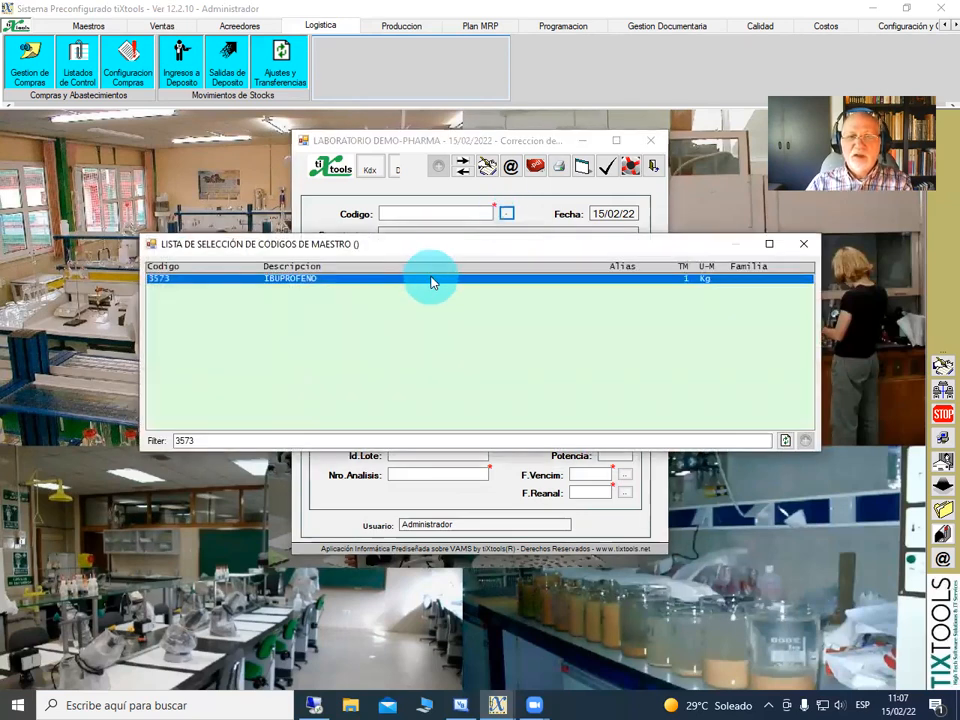
double_click(430, 279)
click(629, 326)
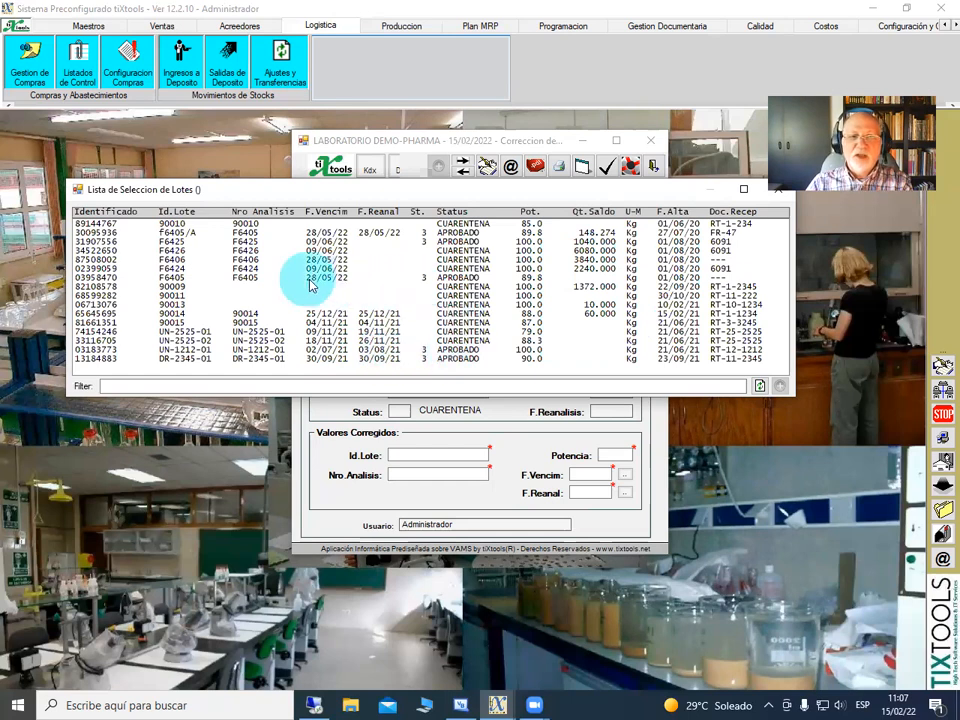
click(472, 279)
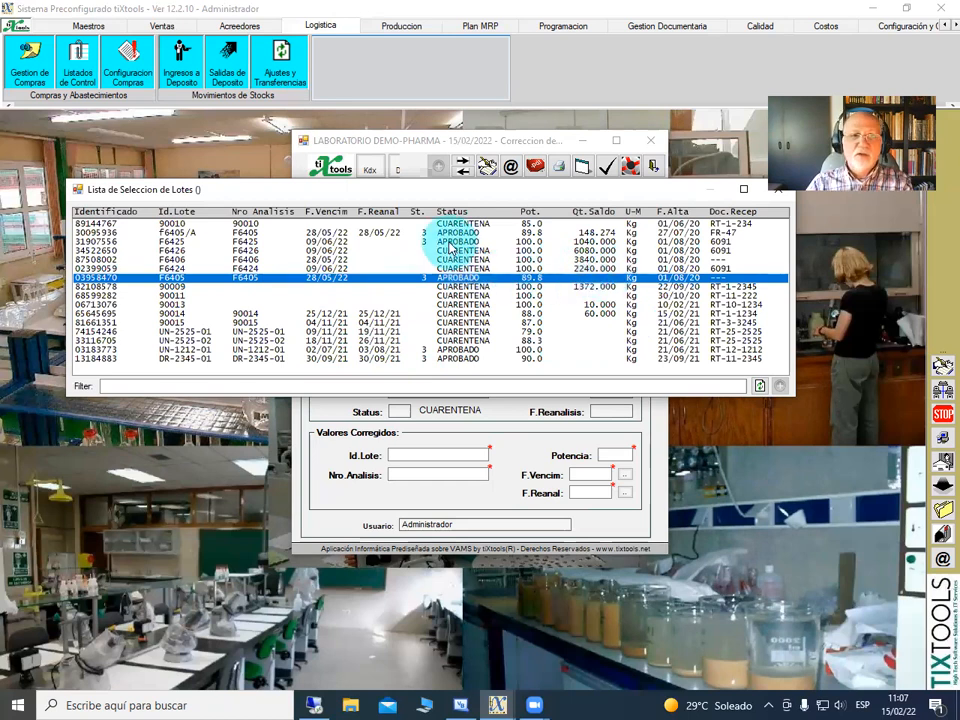
double_click(450, 242)
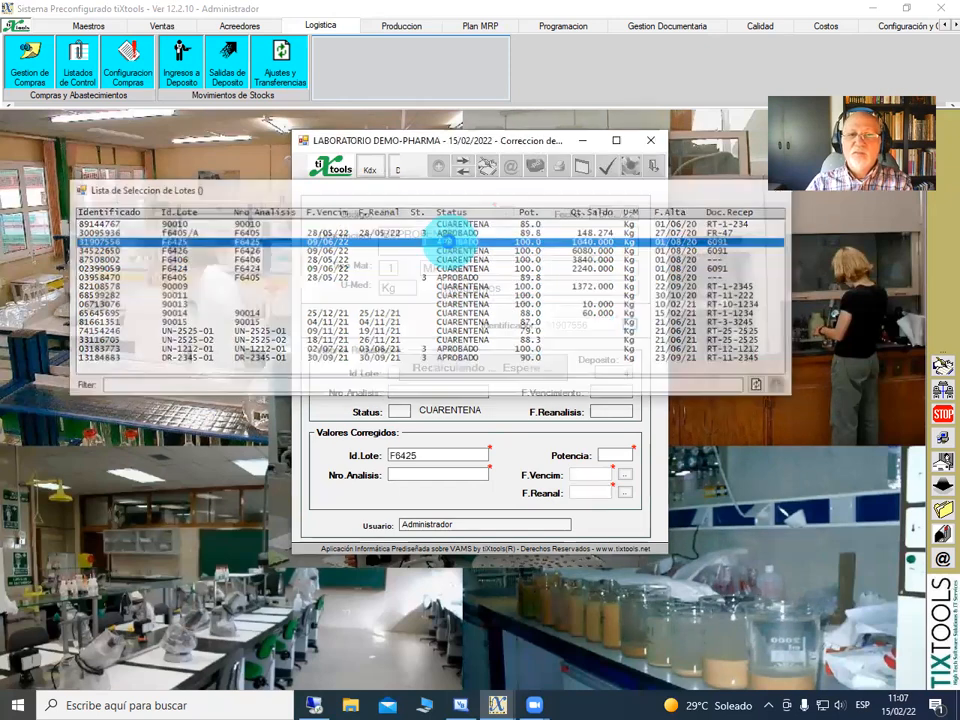
Set lot F6425's corrected reanalysis date to its expiry date, 09/06/22, save the correction and close the form
click(588, 475)
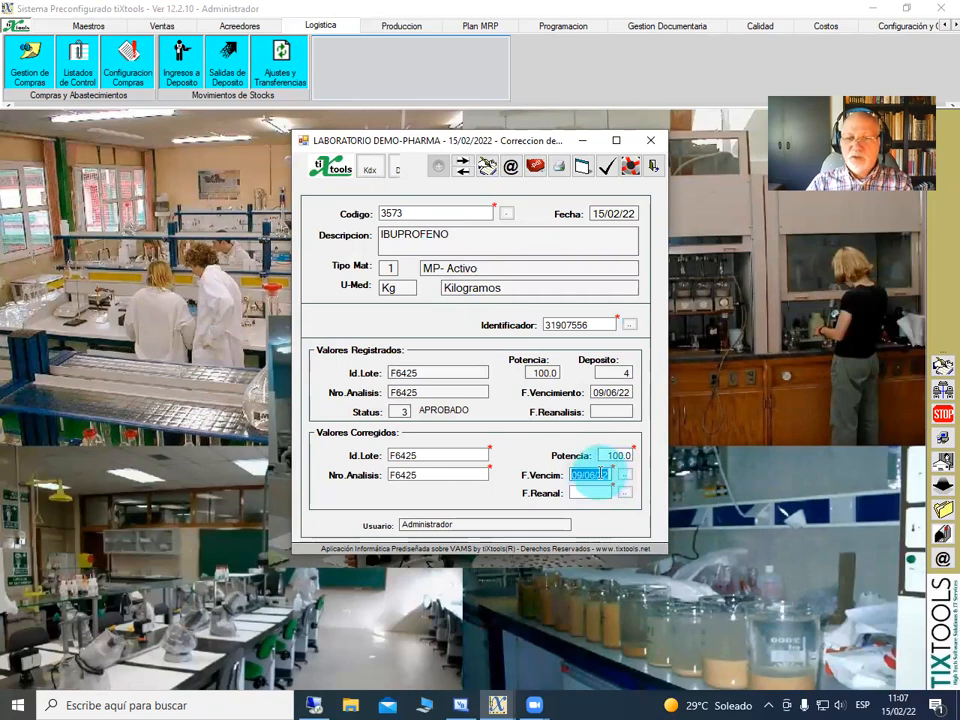
right_click(601, 474)
click(645, 522)
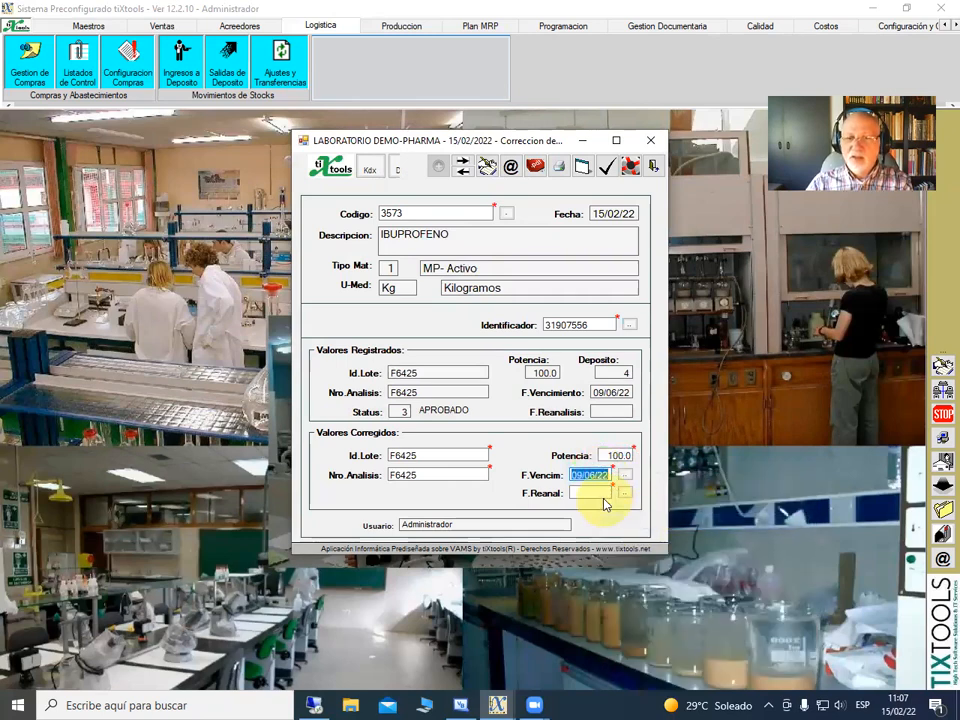
right_click(600, 494)
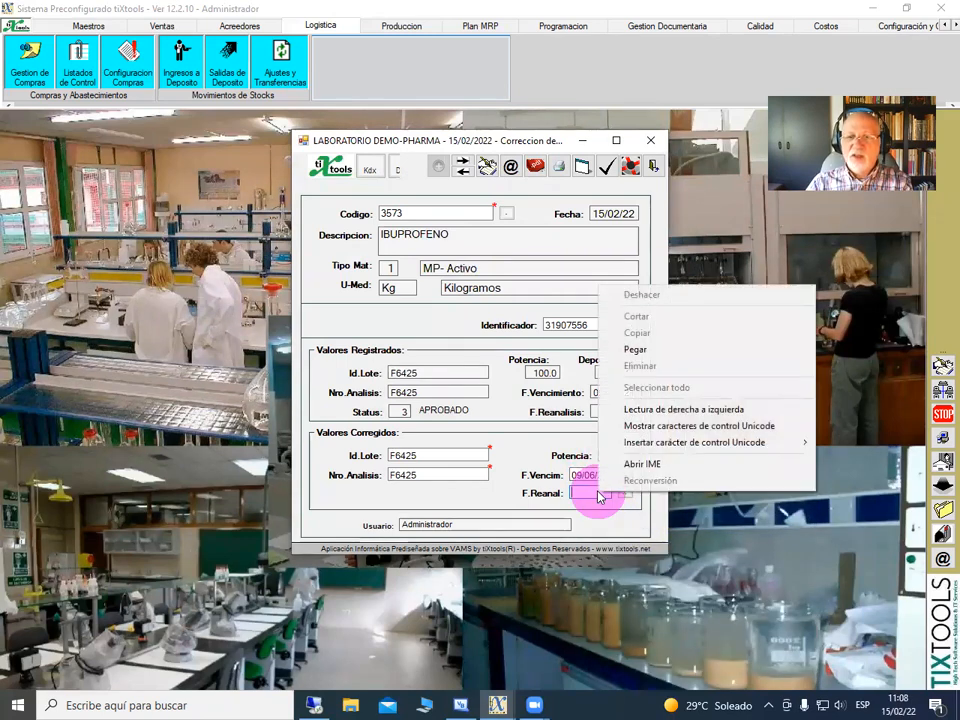
click(636, 351)
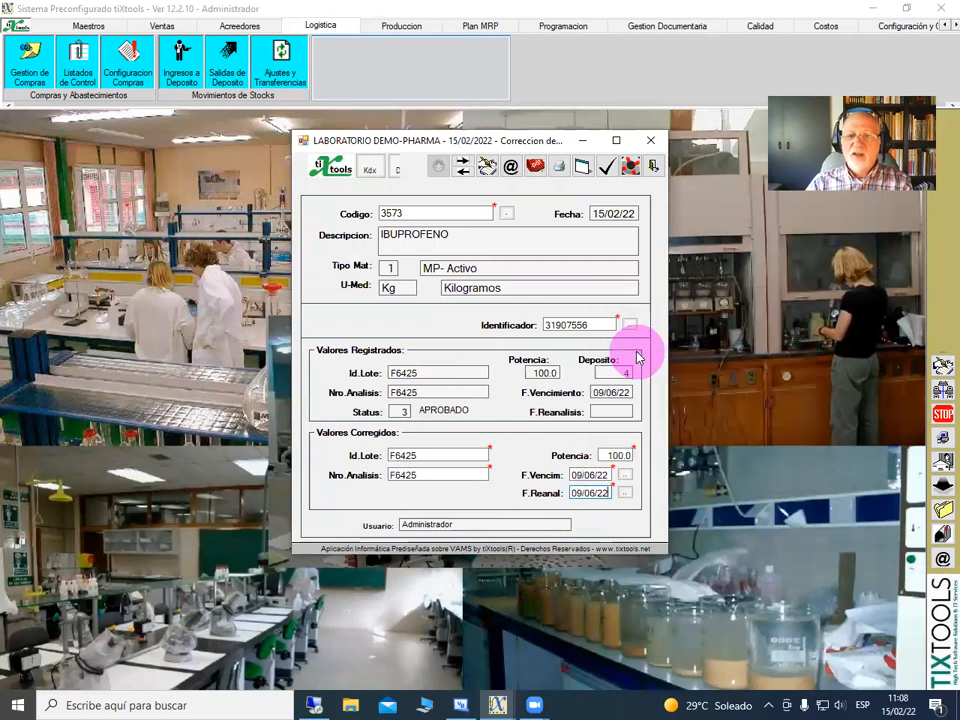
click(606, 172)
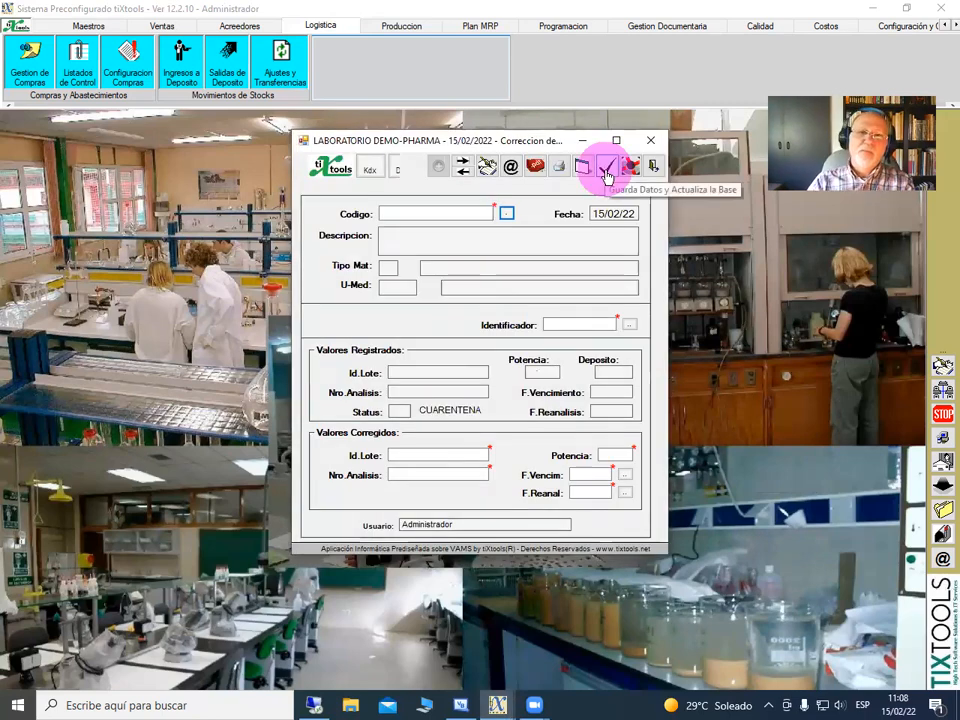
click(653, 168)
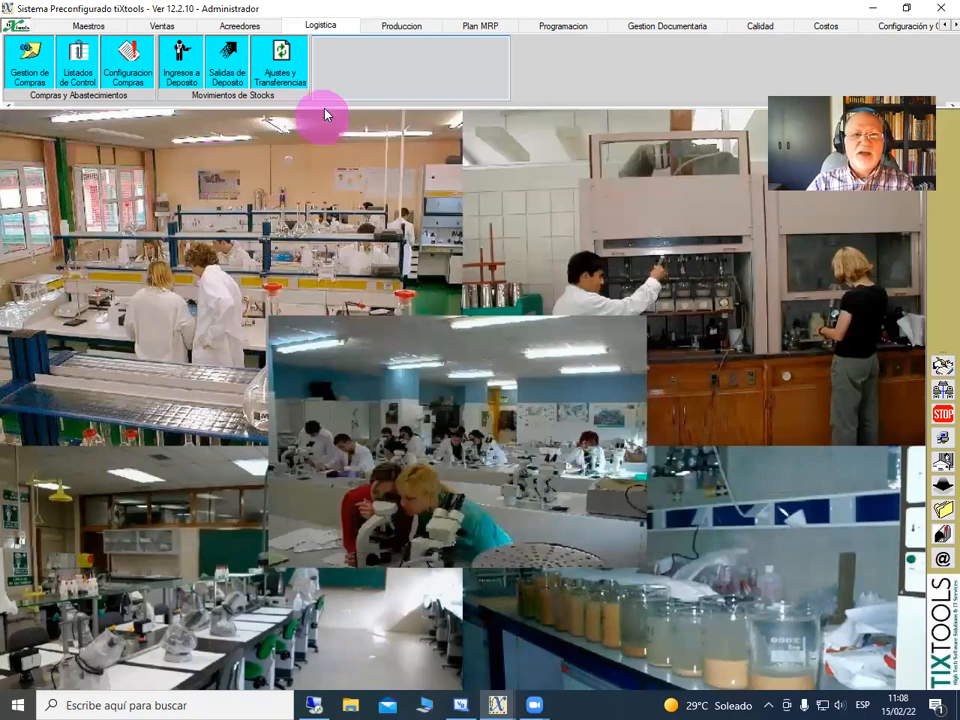
Start a new production order for product 019-C, Comprimido IBU 600 PLUS
click(390, 30)
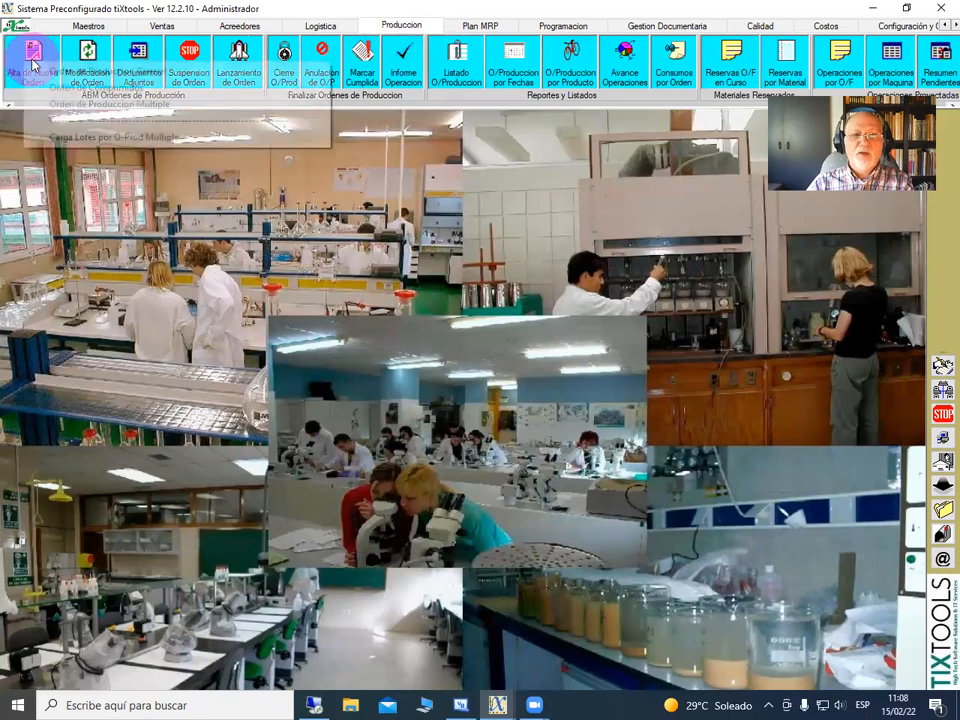
click(88, 60)
click(88, 71)
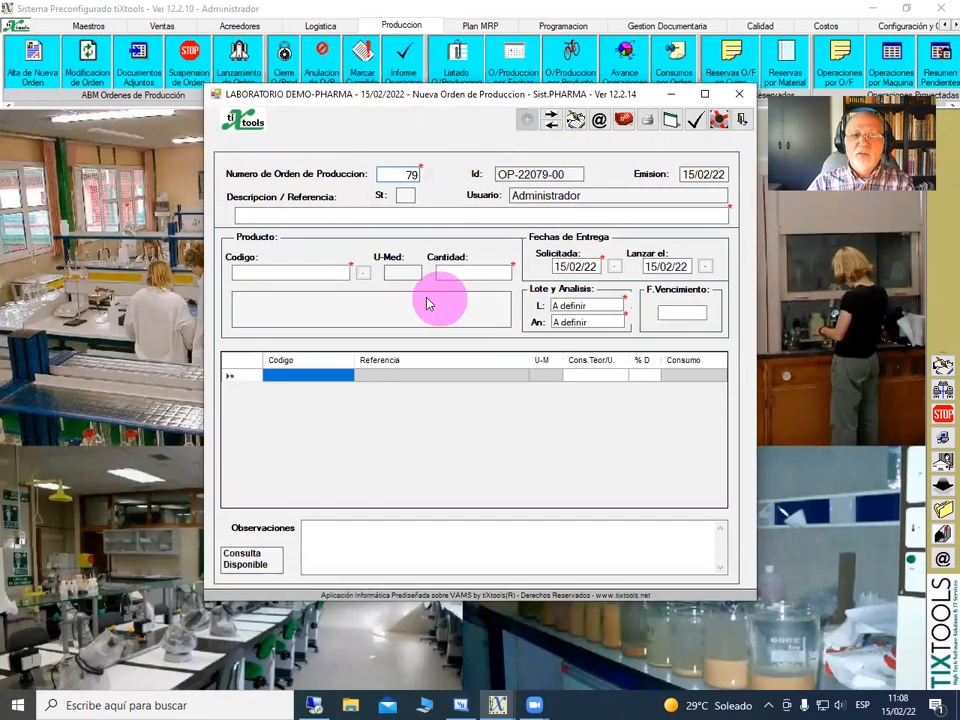
click(364, 274)
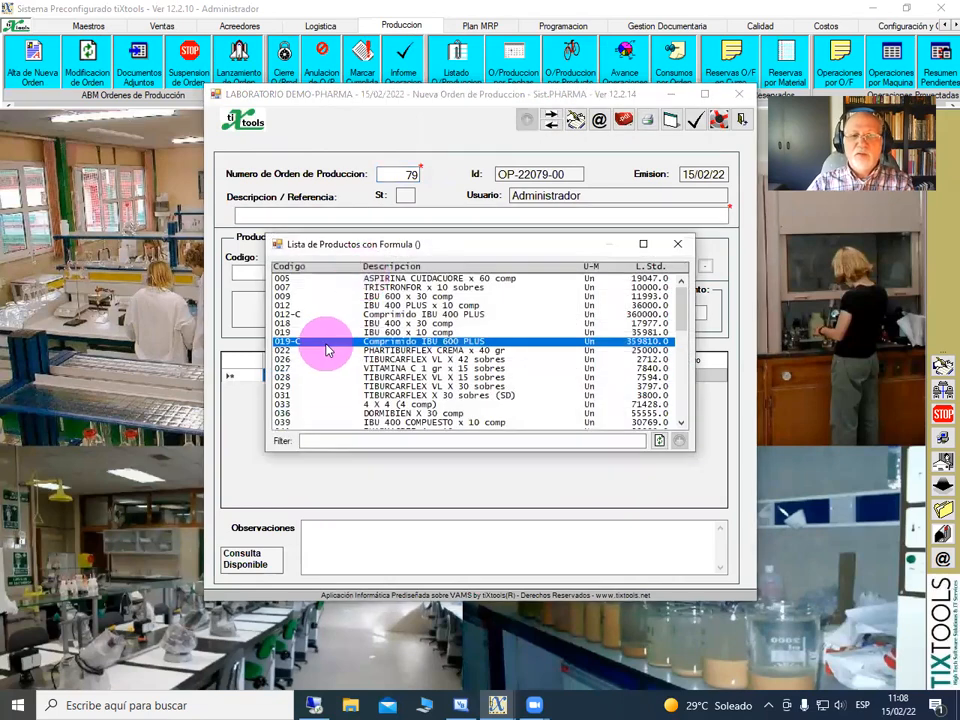
double_click(323, 342)
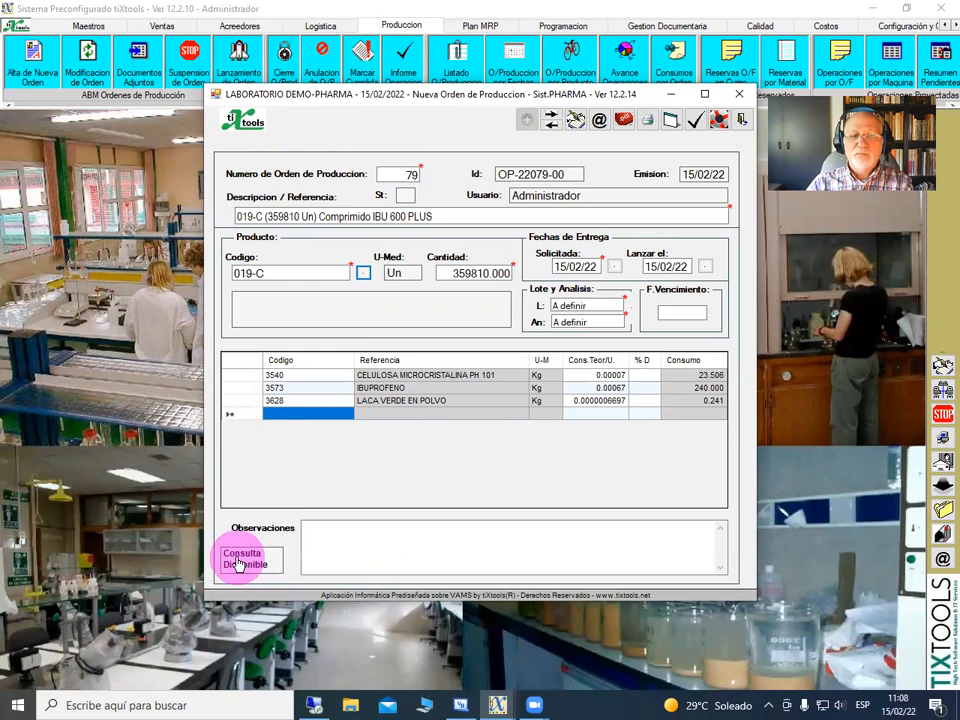
Query material availability for the 019-C order and examine each lot's balance, assignable quantity, potency, deposit and observations
click(238, 563)
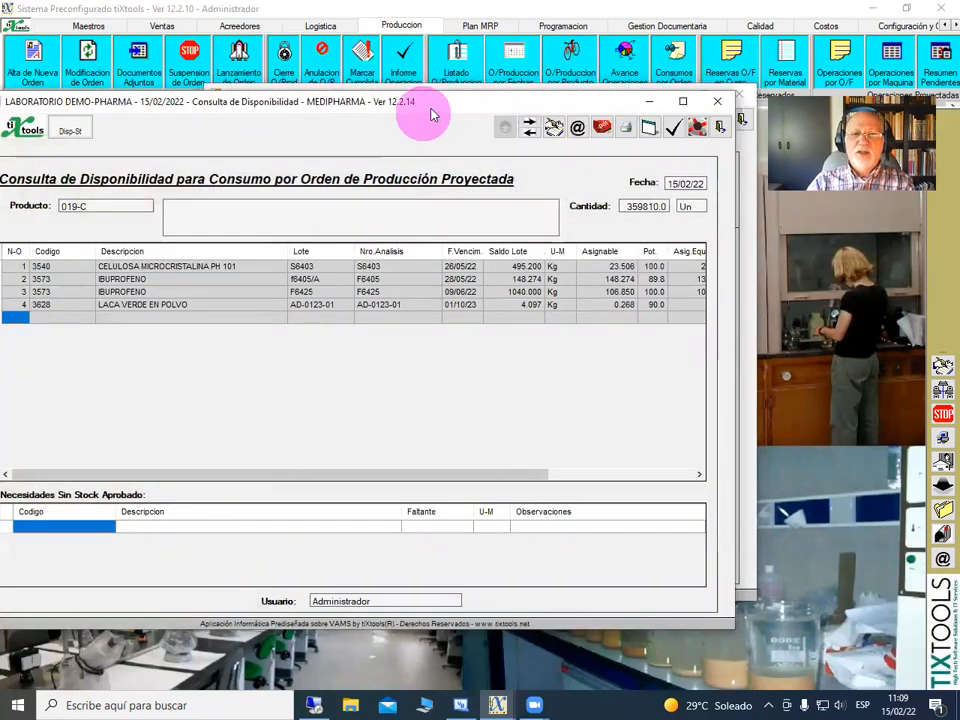
drag(435, 114, 500, 107)
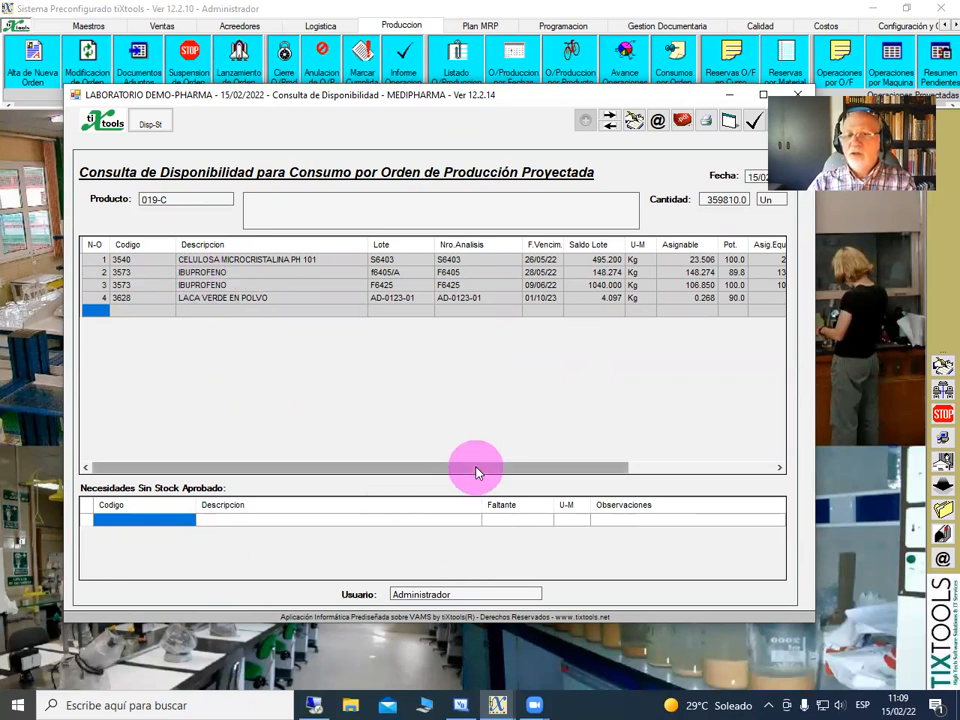
drag(476, 471, 446, 482)
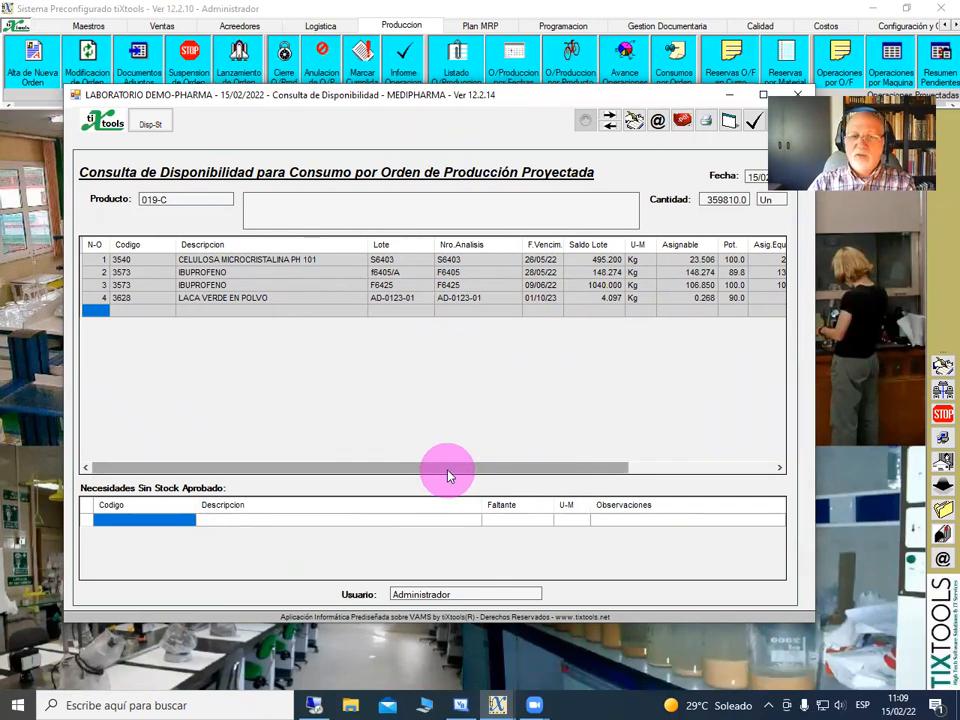
drag(447, 474, 347, 491)
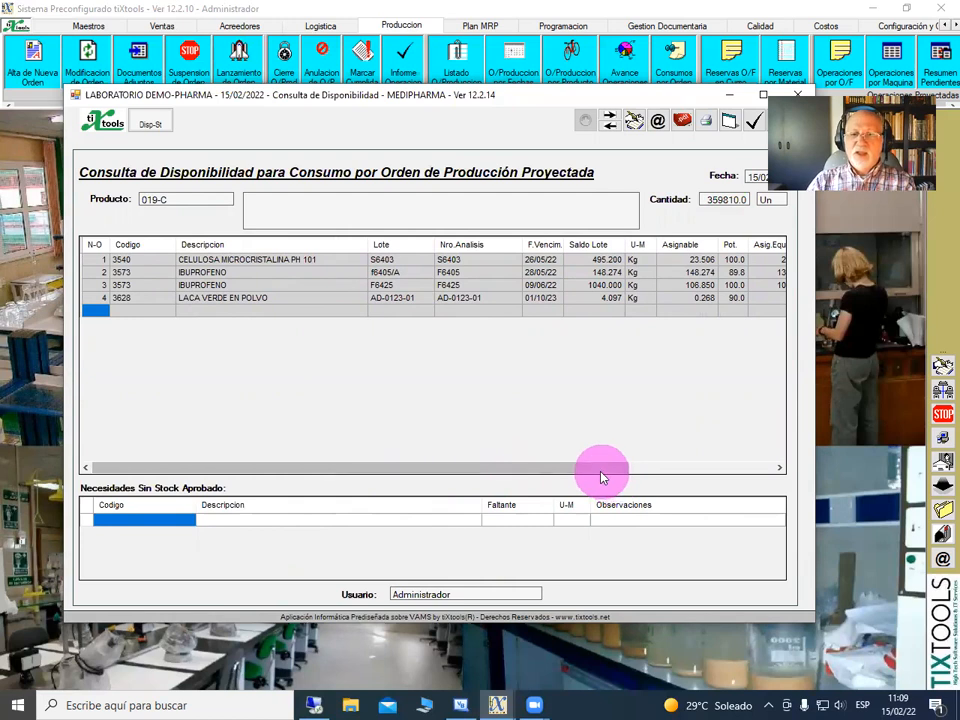
drag(602, 476, 729, 476)
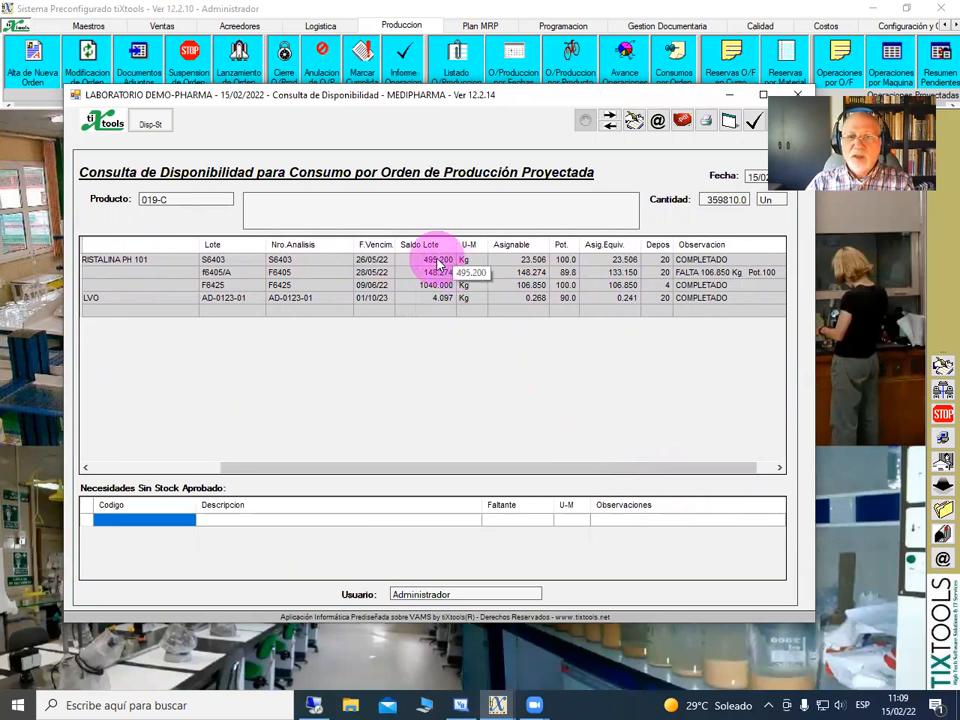
Review each lot's expiry, balance, assignable quantity, potency, equivalent, deposit and observation in the 019-C availability query, and close the query
drag(510, 467, 281, 470)
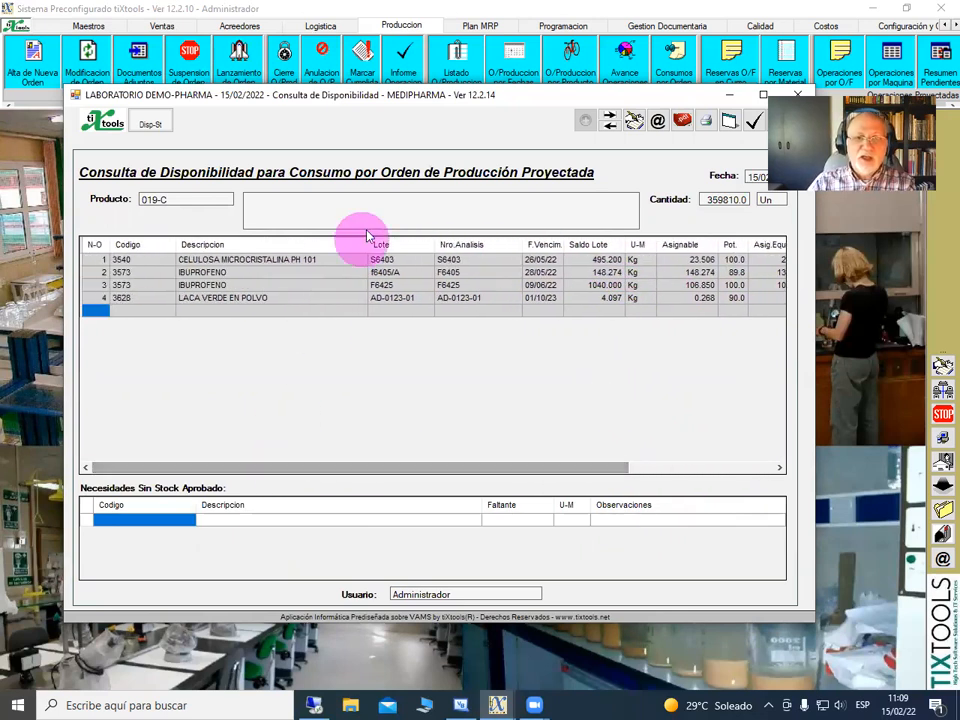
drag(367, 242, 319, 242)
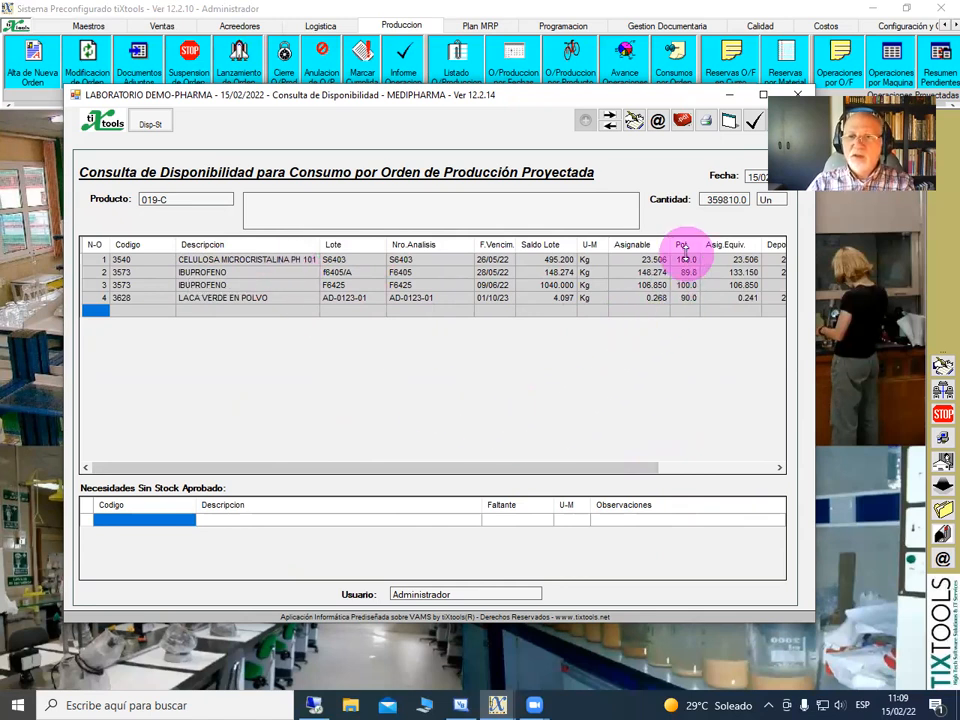
drag(624, 471, 706, 474)
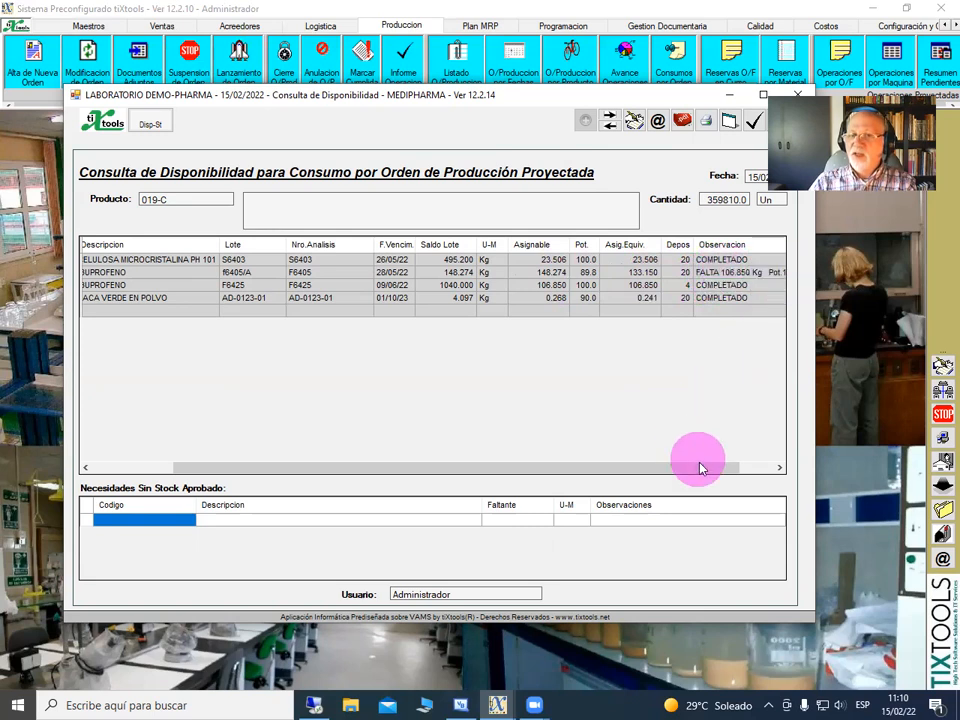
drag(704, 470, 639, 467)
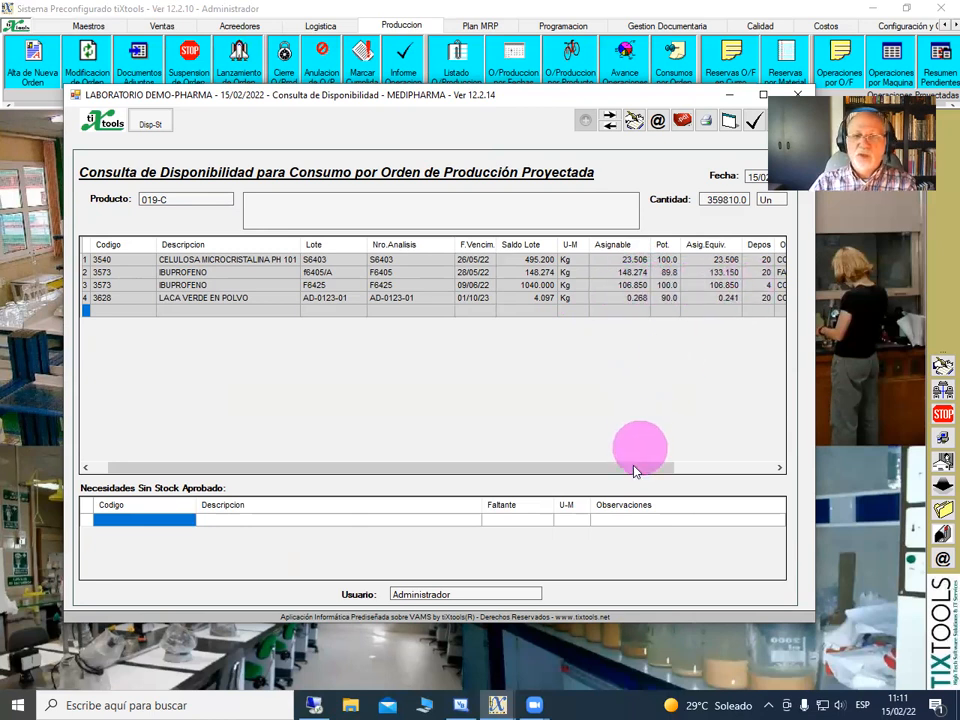
drag(645, 474, 703, 463)
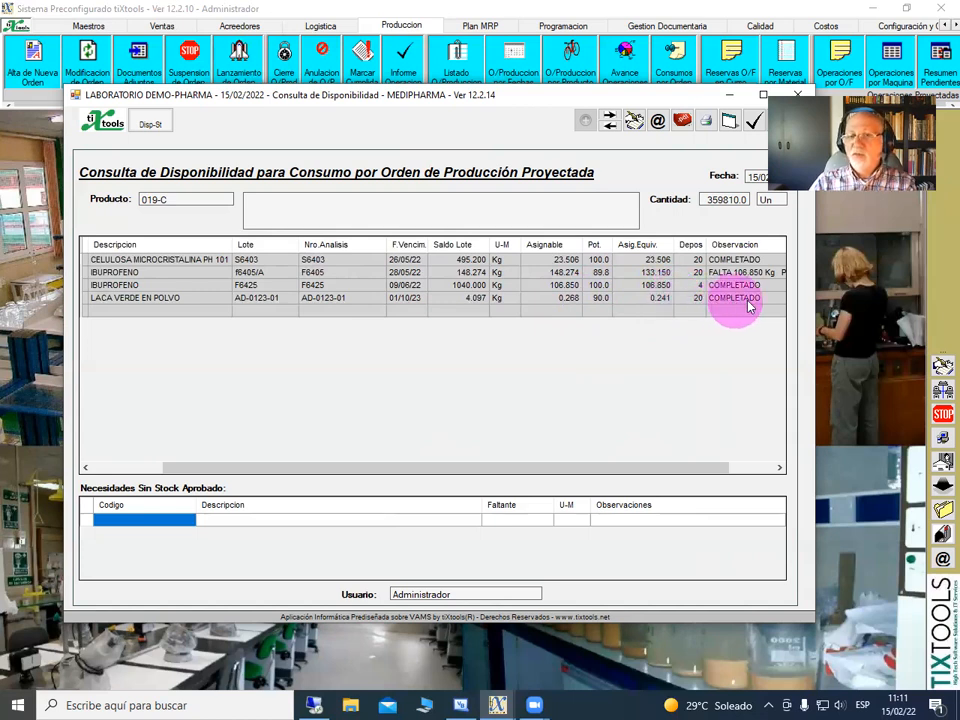
drag(716, 472, 765, 470)
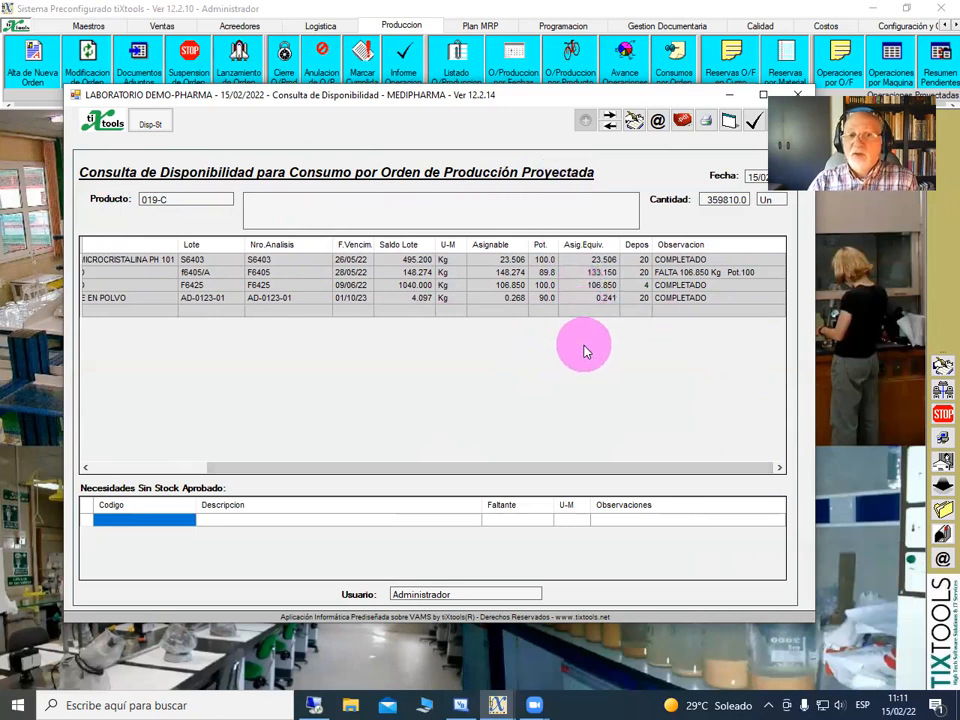
drag(583, 468, 456, 471)
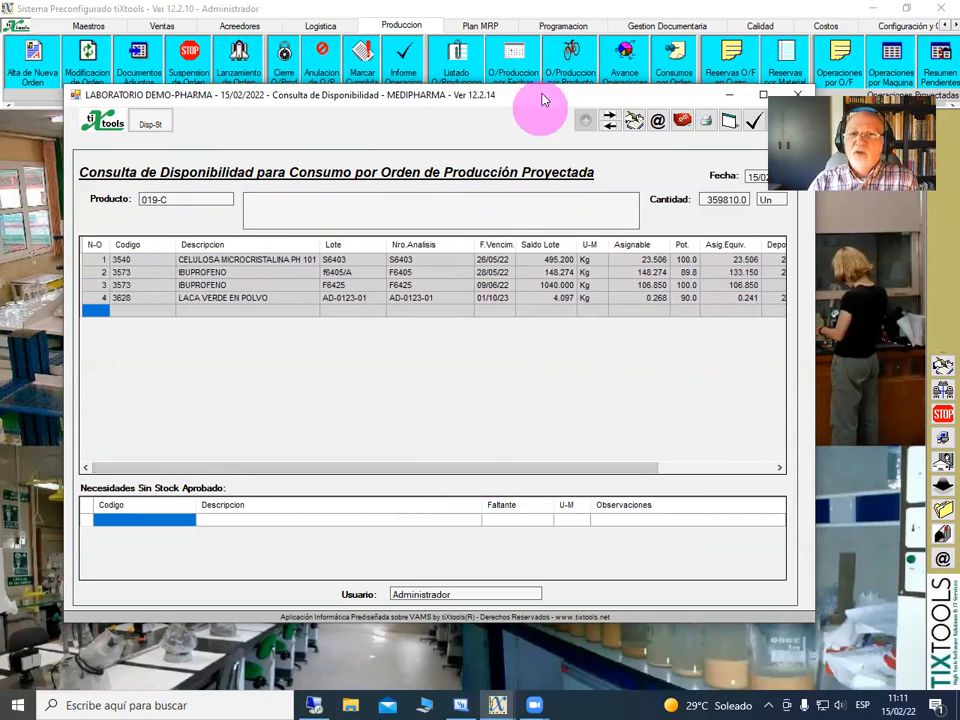
drag(544, 101, 482, 118)
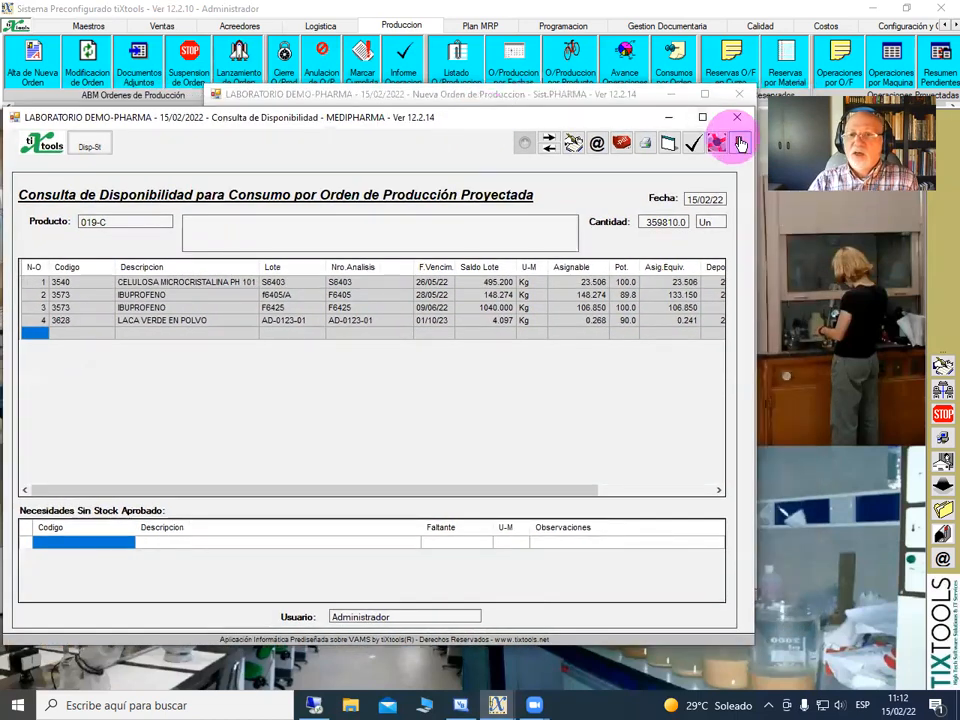
click(740, 122)
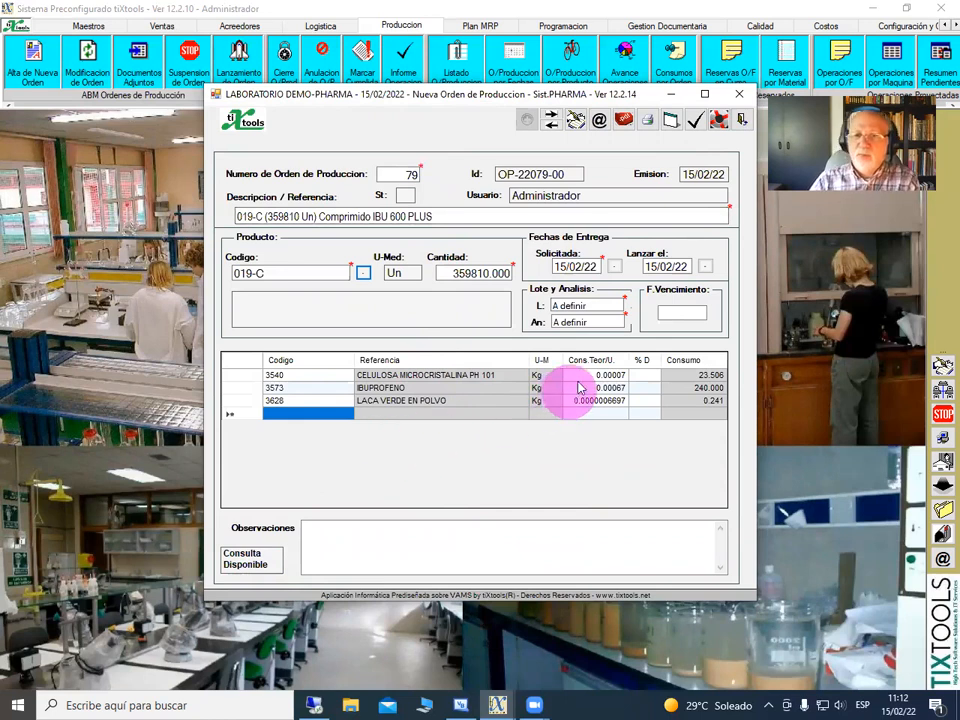
Save the new 019-C production order, accept performing its picking now and generate its lot and analysis numbers
click(697, 124)
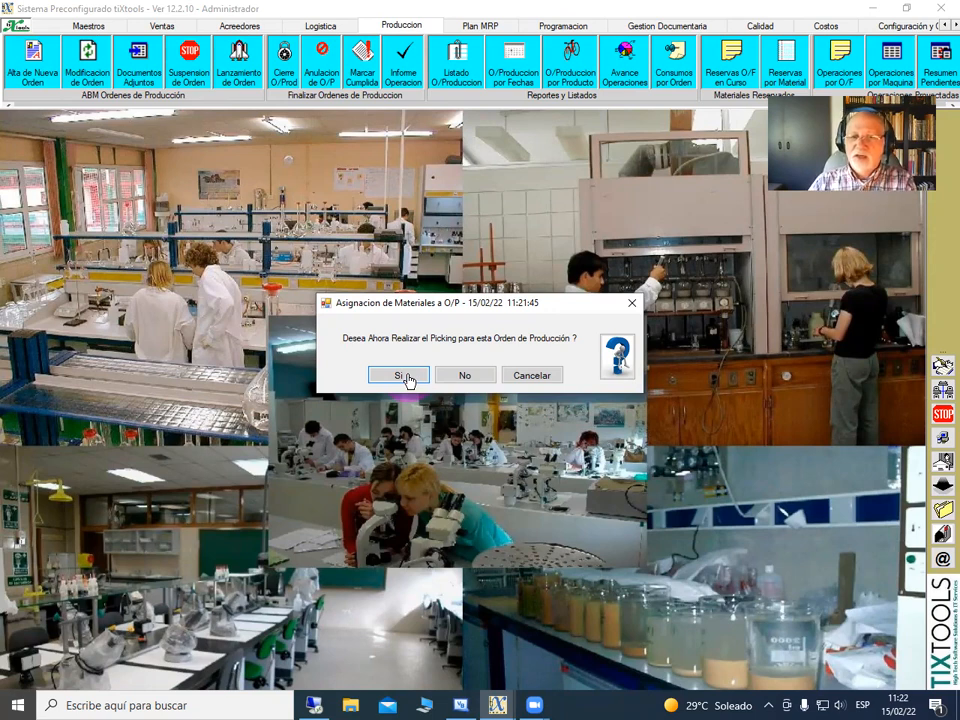
click(400, 376)
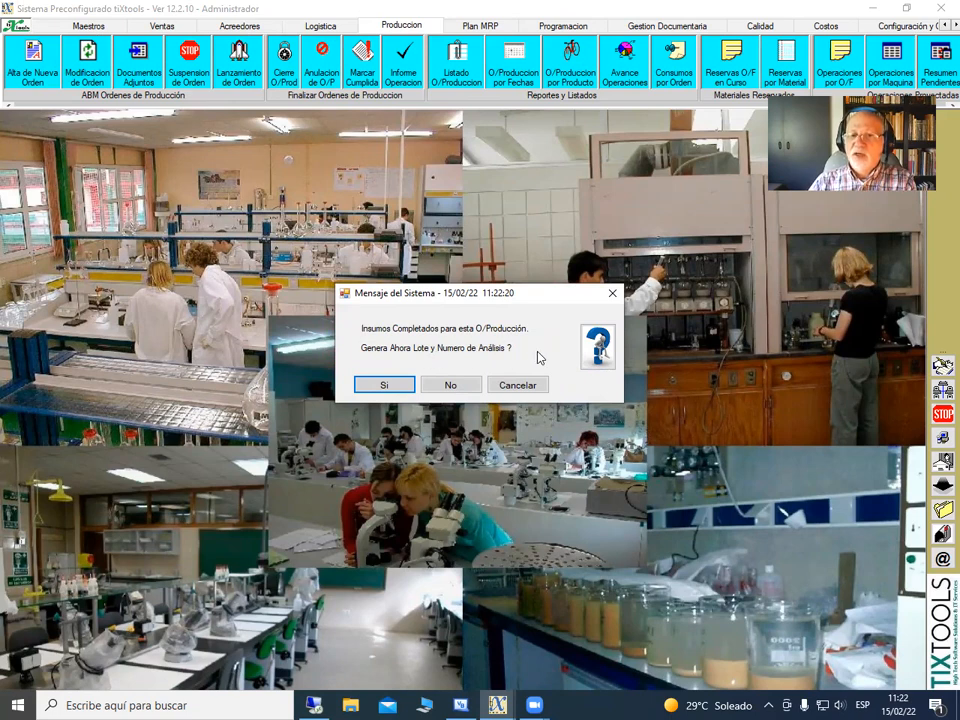
click(398, 385)
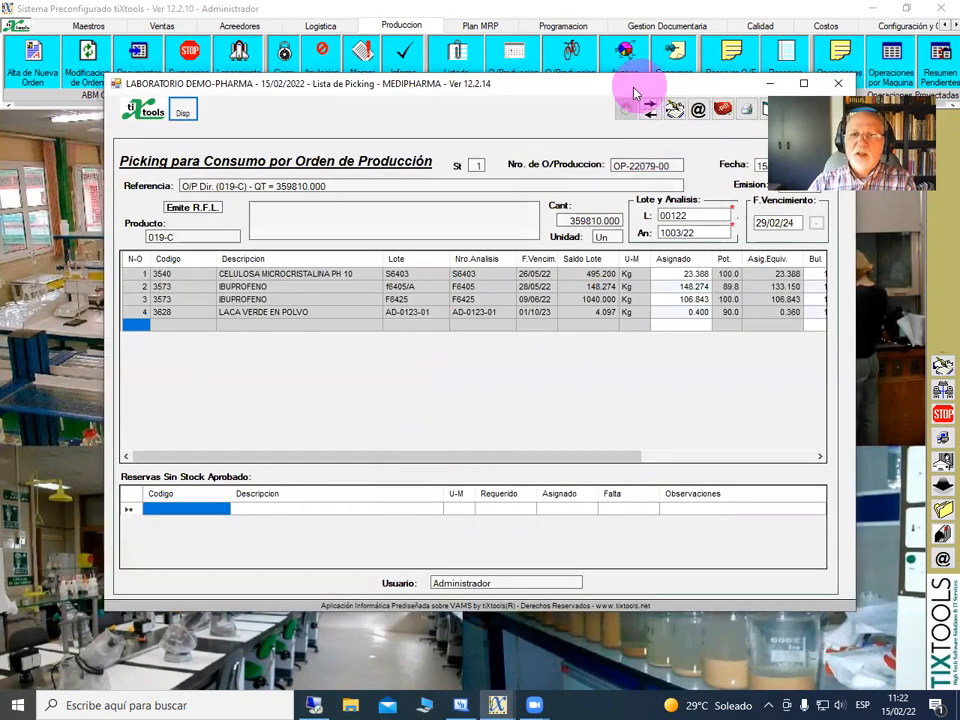
Check the expiry date and assigned lots on the 019-C picking list and confirm the picking without printing it
drag(633, 93, 545, 88)
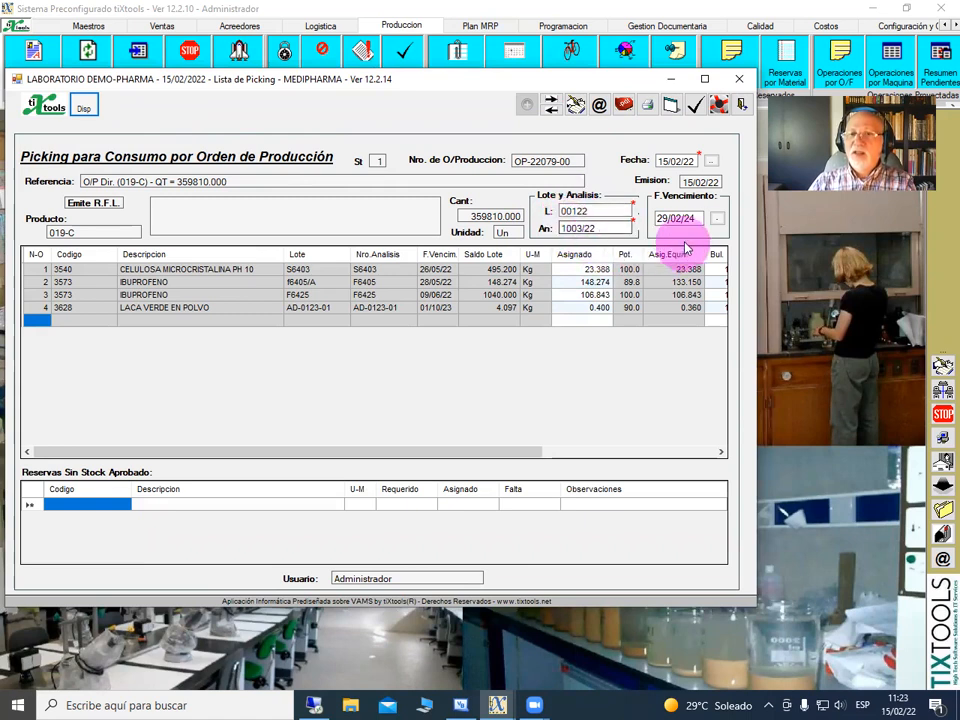
click(660, 218)
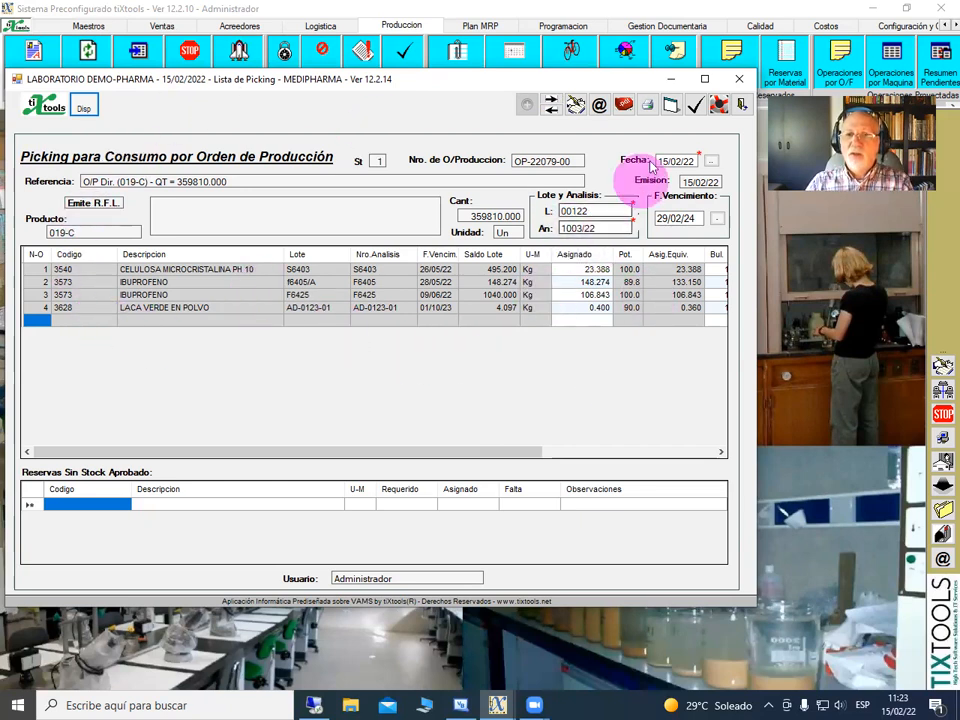
click(695, 106)
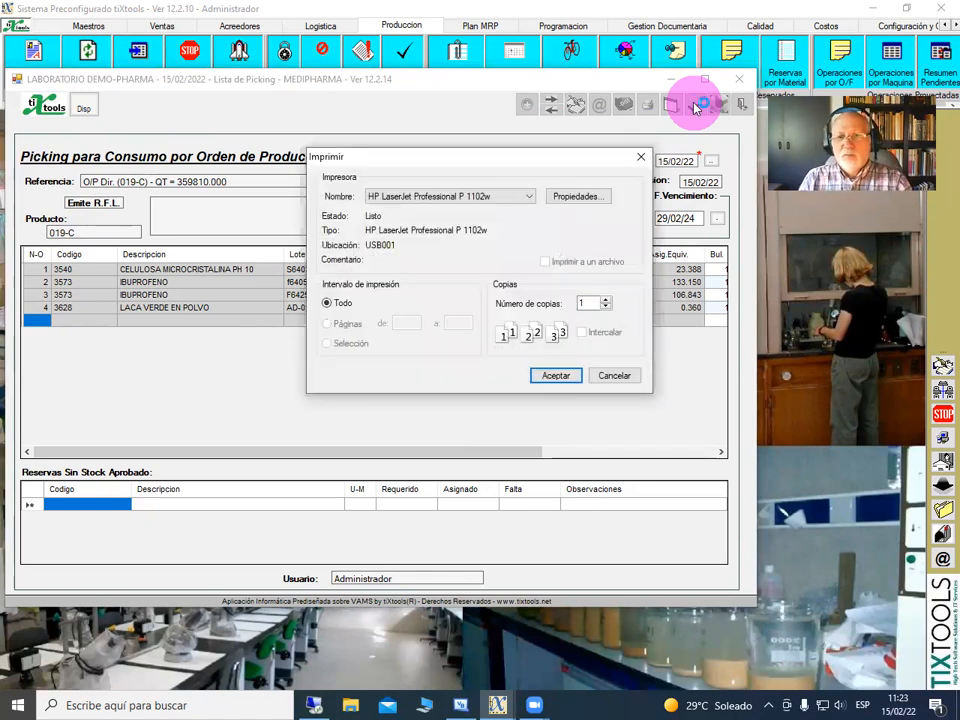
click(618, 376)
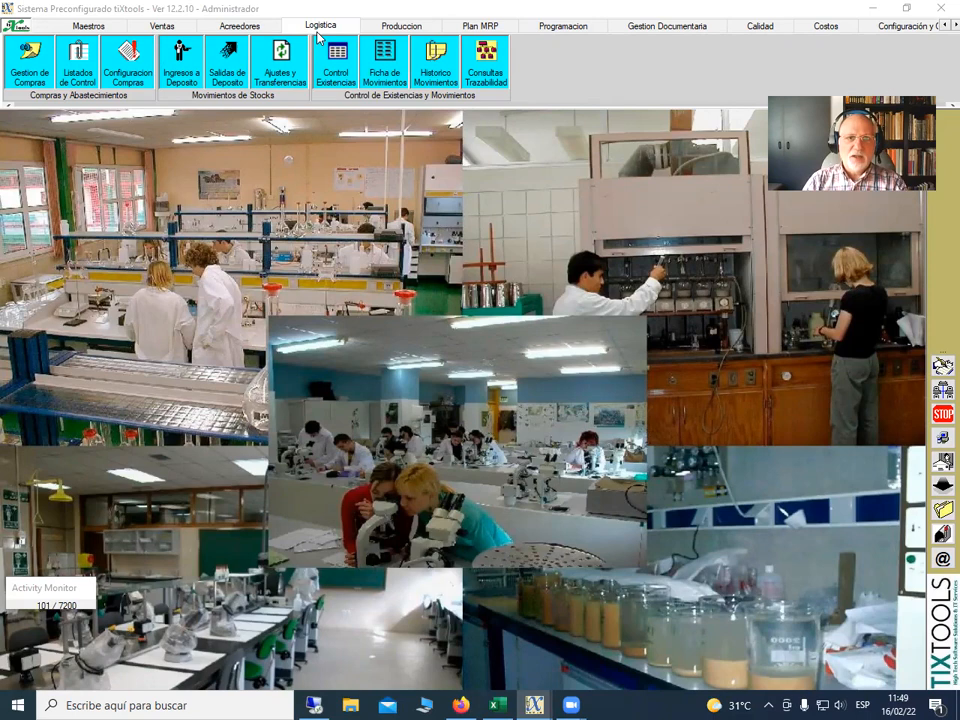
Query stock availability by article for product 3573, IBUPROFENO, finding it with the filter "ibupro"
click(336, 60)
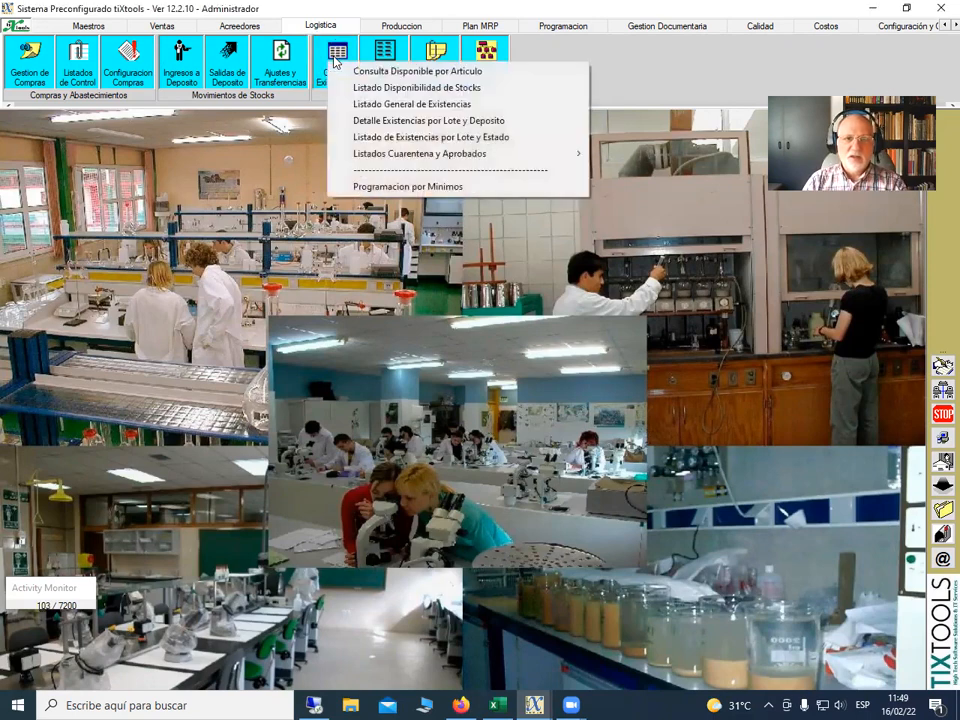
click(400, 78)
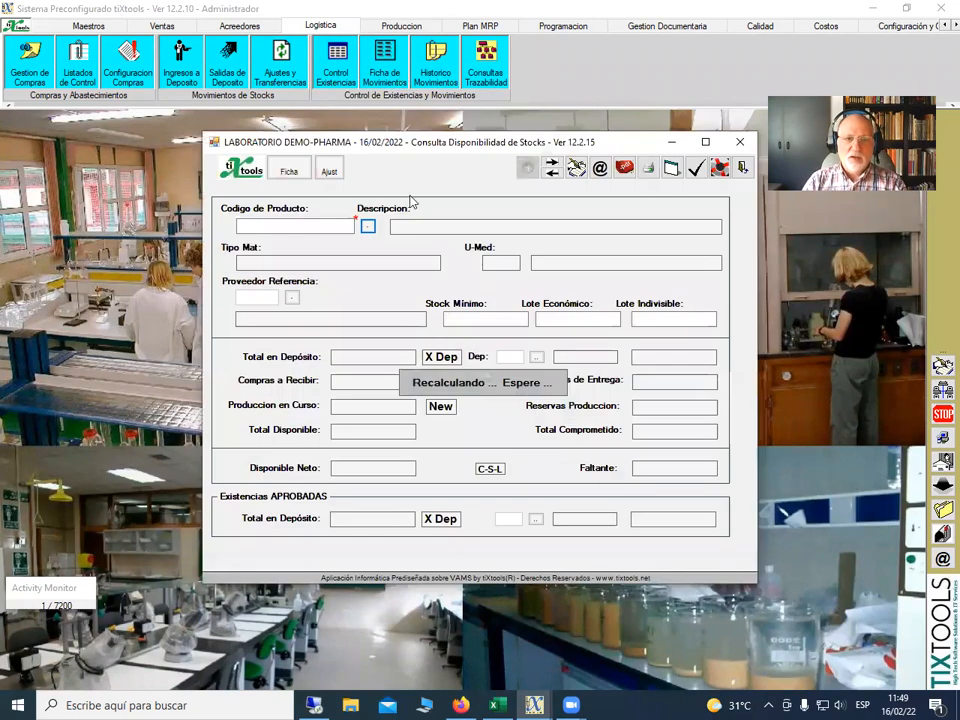
click(368, 227)
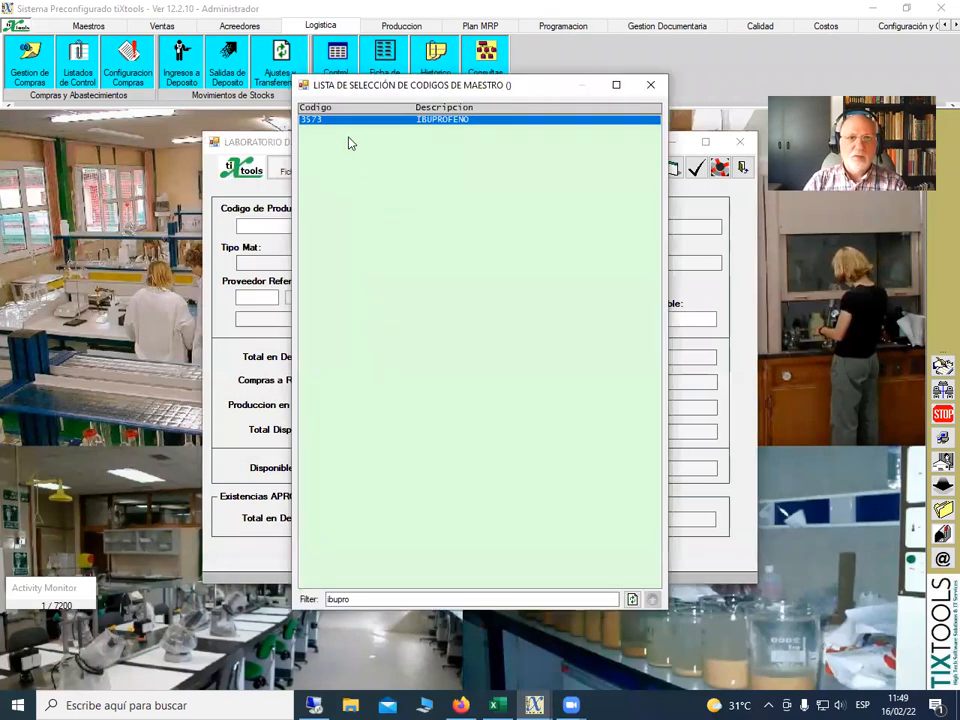
double_click(350, 120)
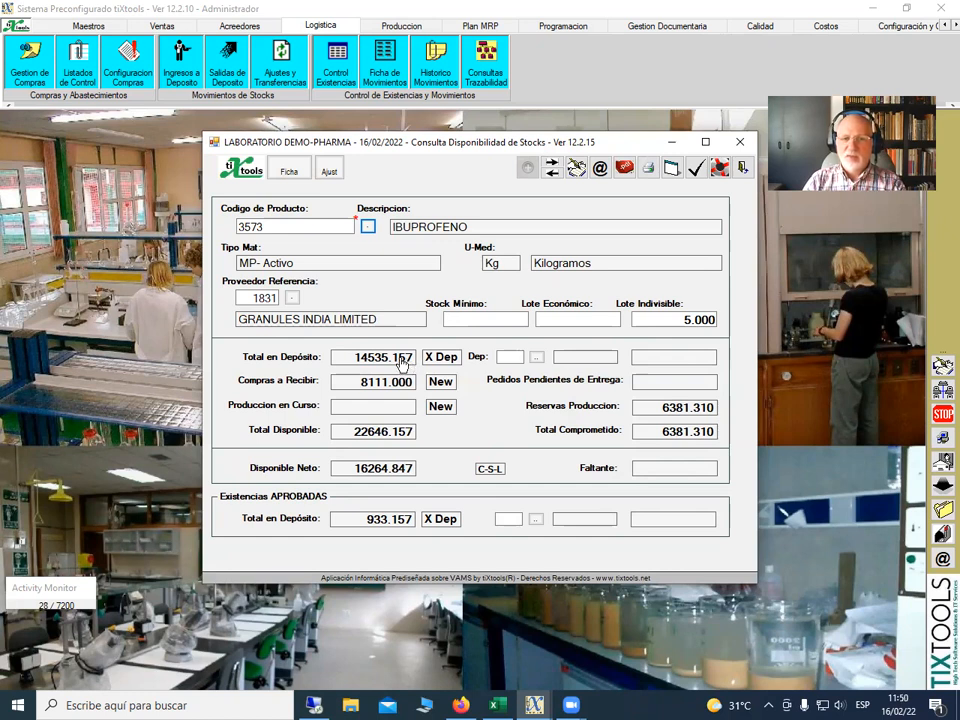
Examine the latest consumption entries and subtotals in product 3573's stock movement record, and close the record
click(289, 172)
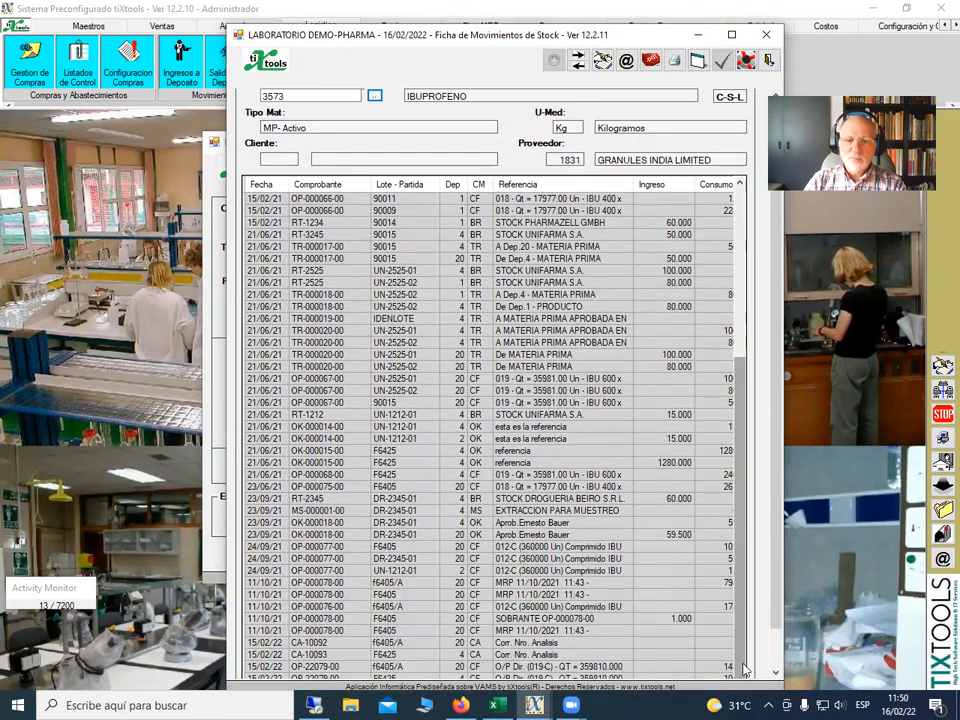
click(776, 674)
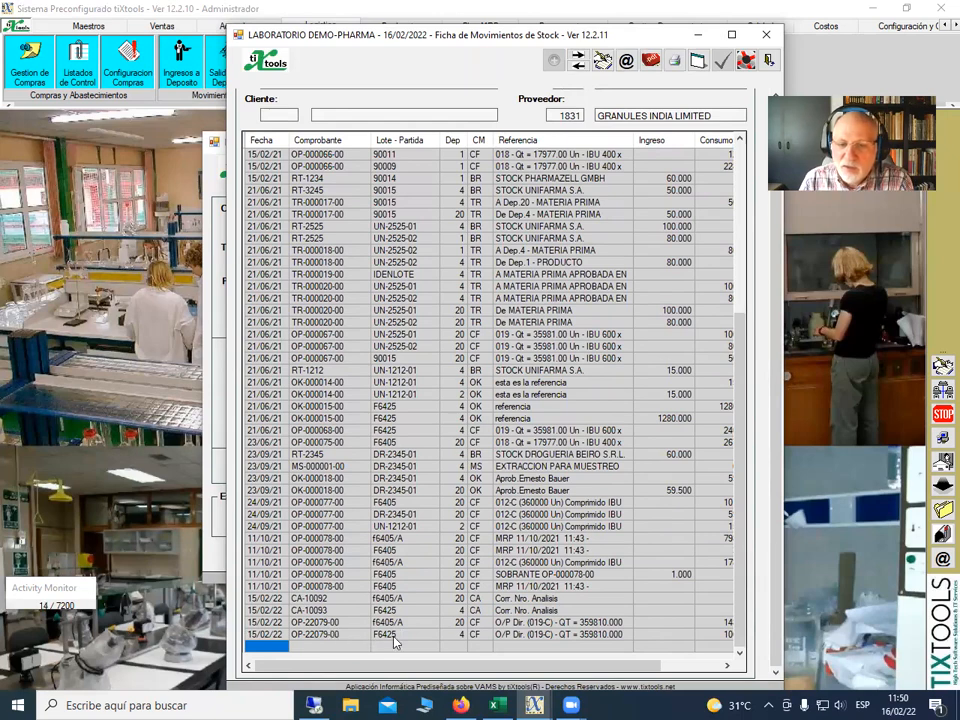
drag(541, 673, 665, 673)
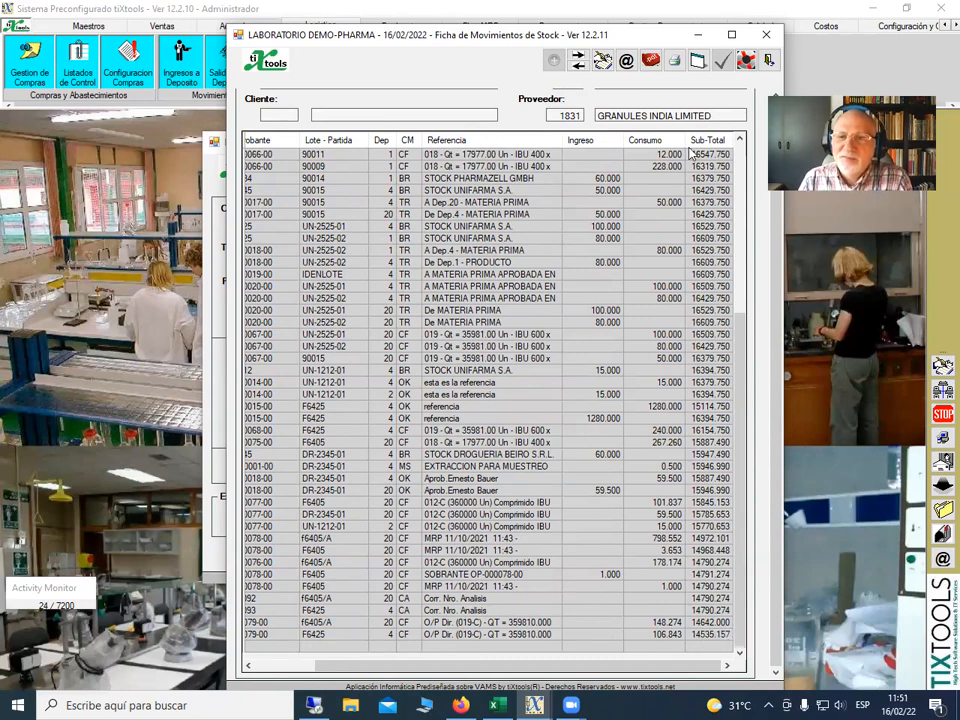
click(767, 63)
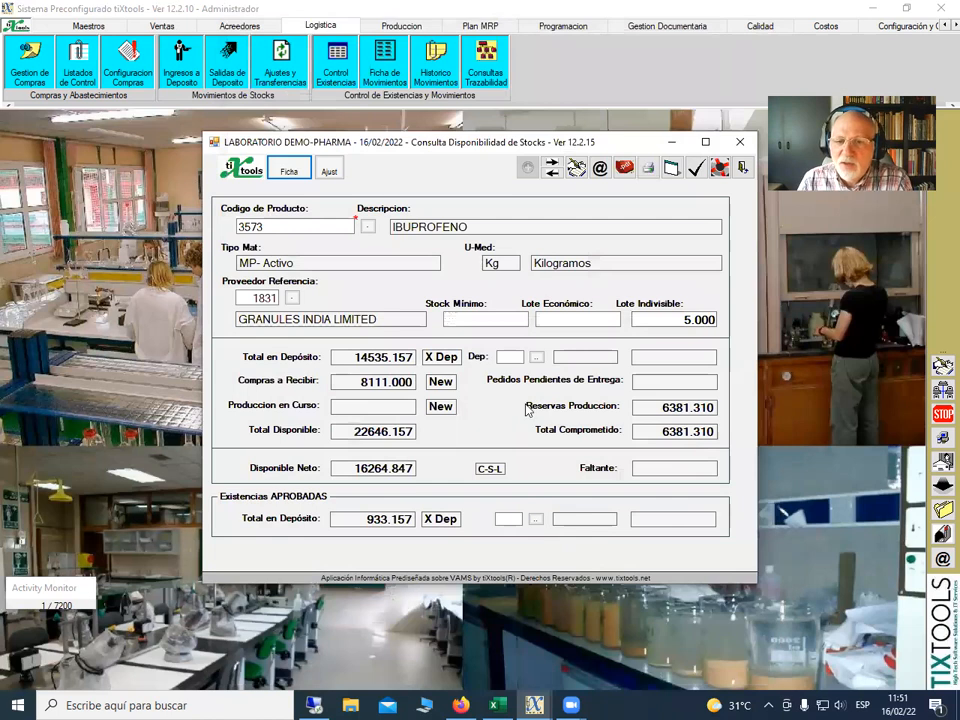
View the production reservations of product 3573 and examine the reserved, consumed and outstanding quantities through the last order
double_click(686, 414)
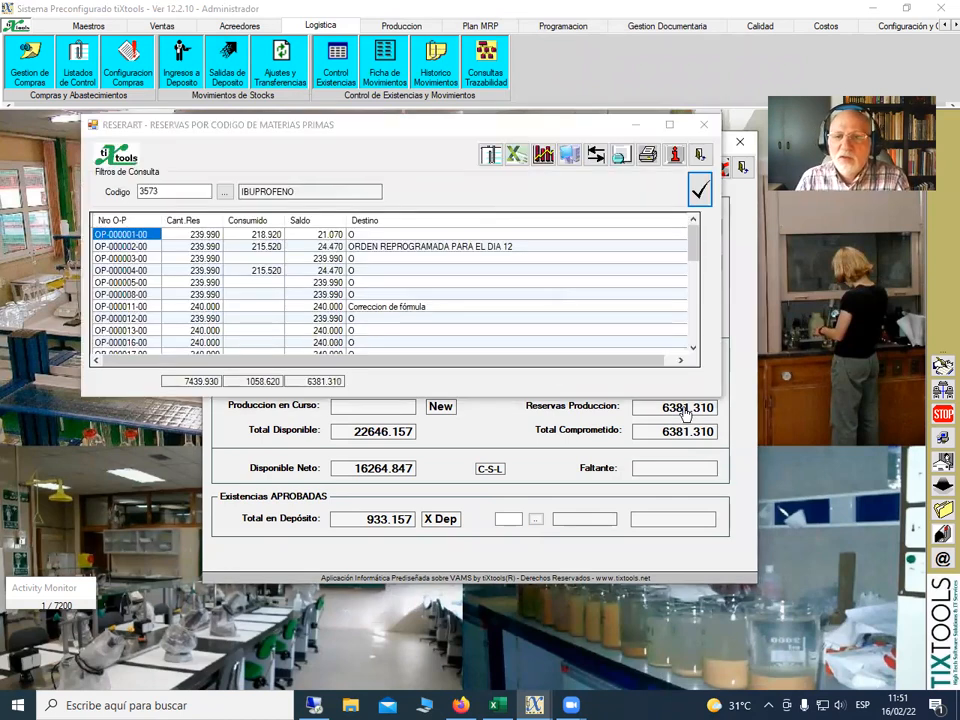
drag(696, 242, 697, 328)
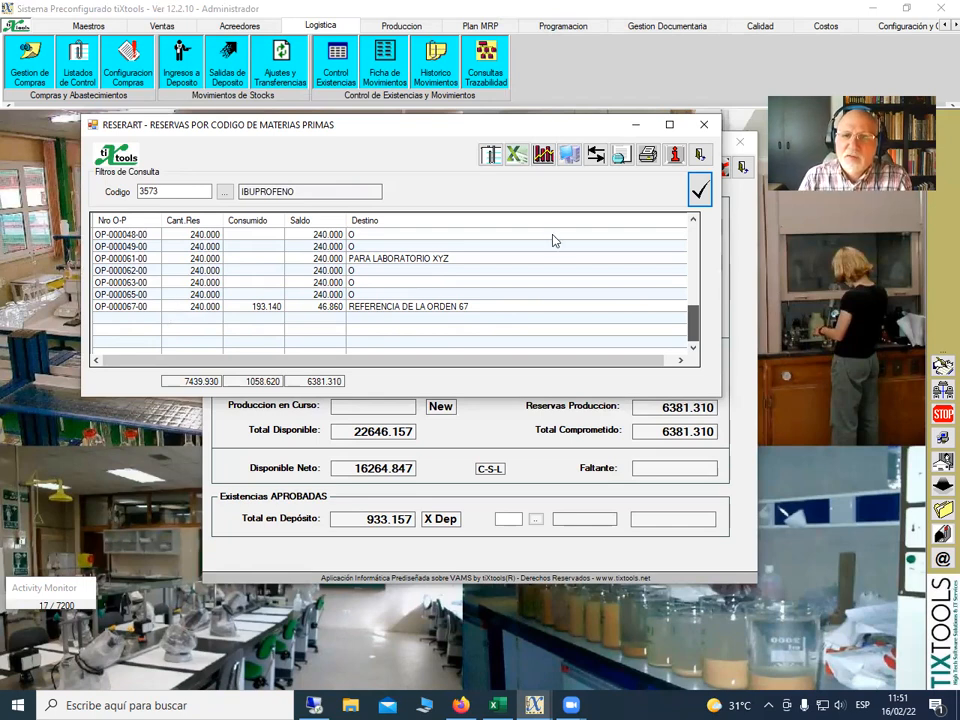
click(405, 418)
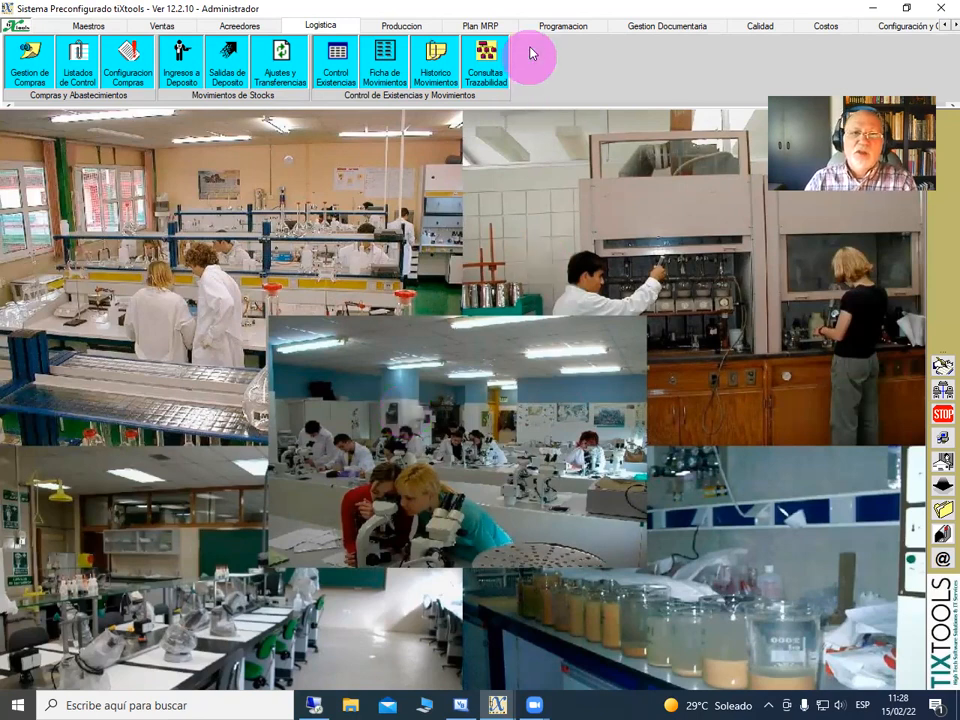
Open the consumption detail by production order, load the 019-C order dated 15/02/22 and examine its consumed quantities and lots
click(404, 27)
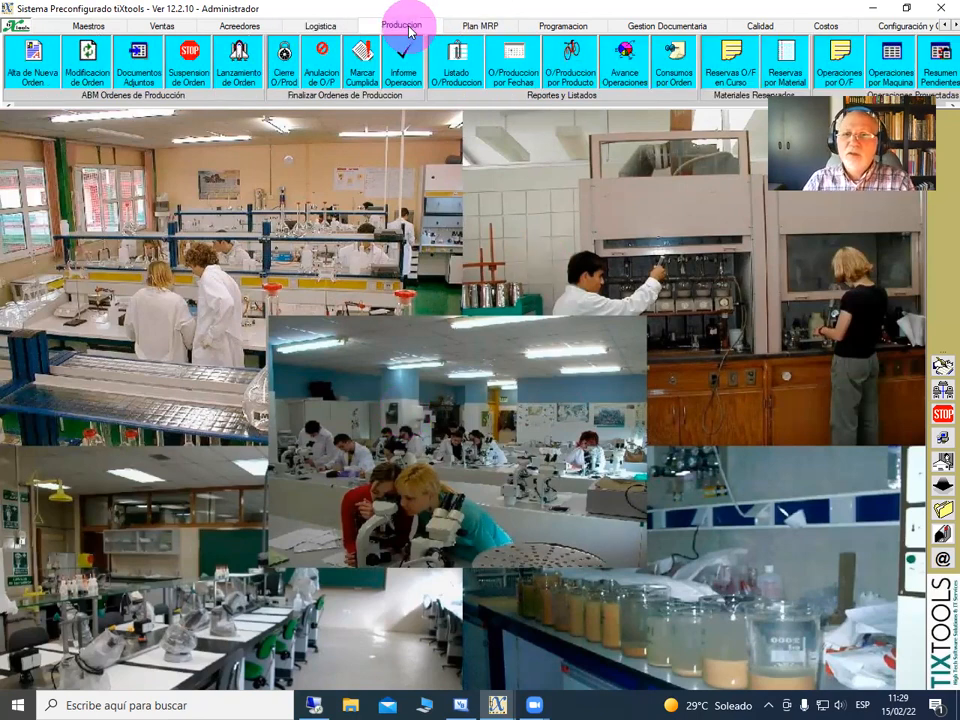
click(676, 67)
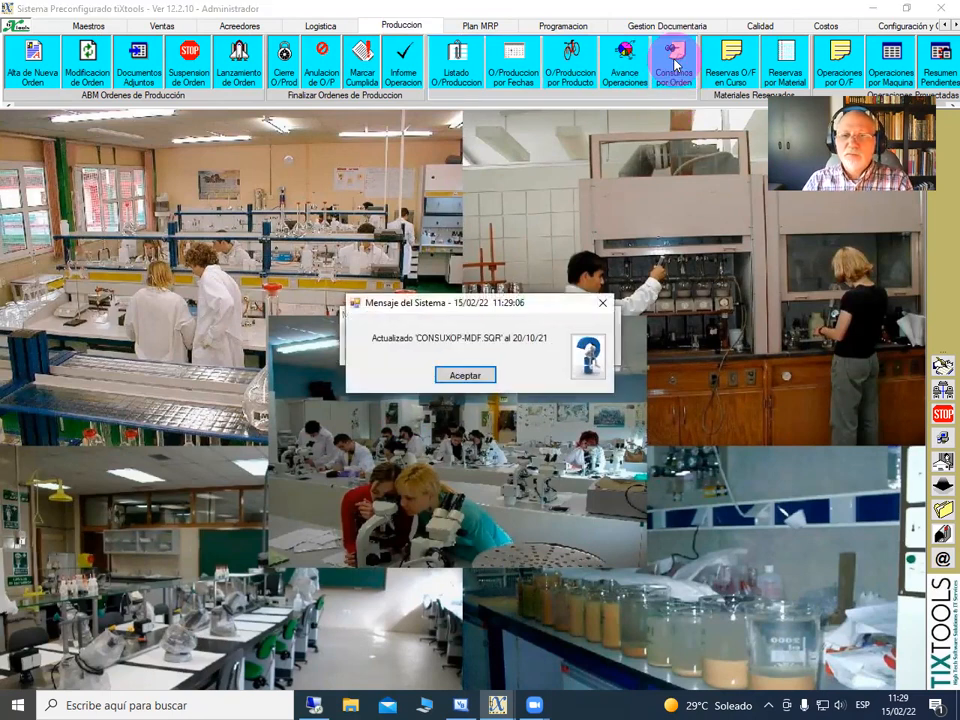
click(482, 375)
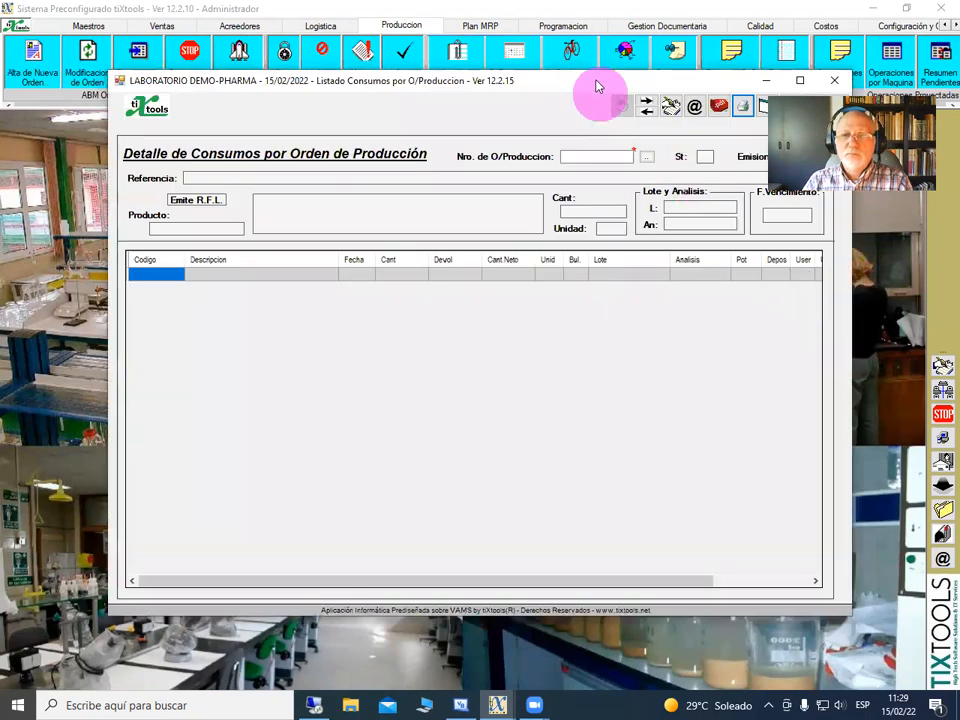
drag(590, 88, 509, 71)
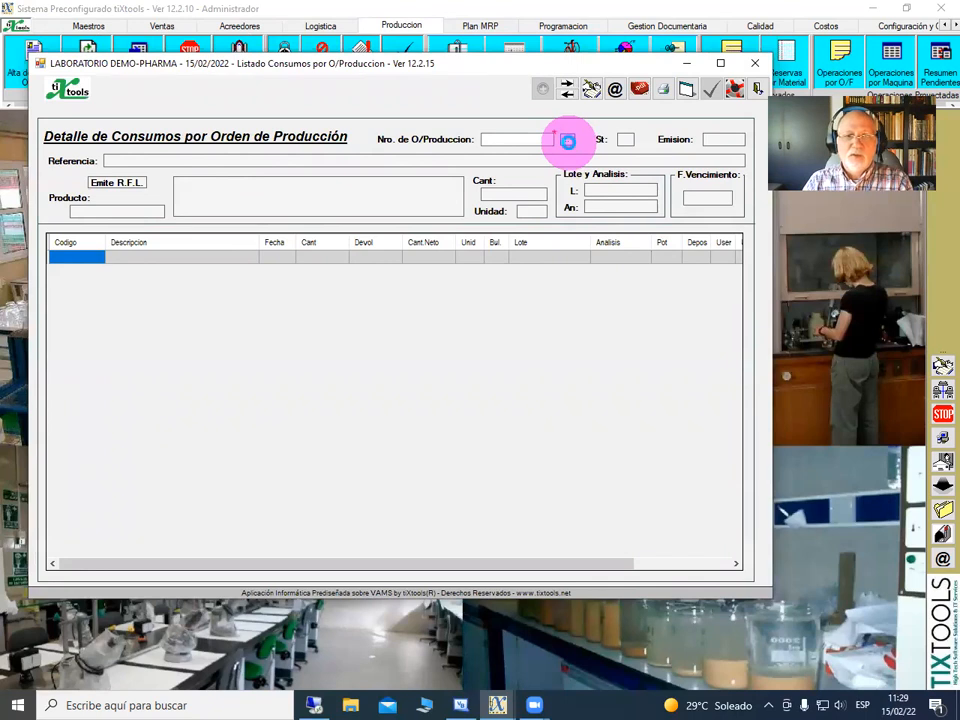
click(567, 141)
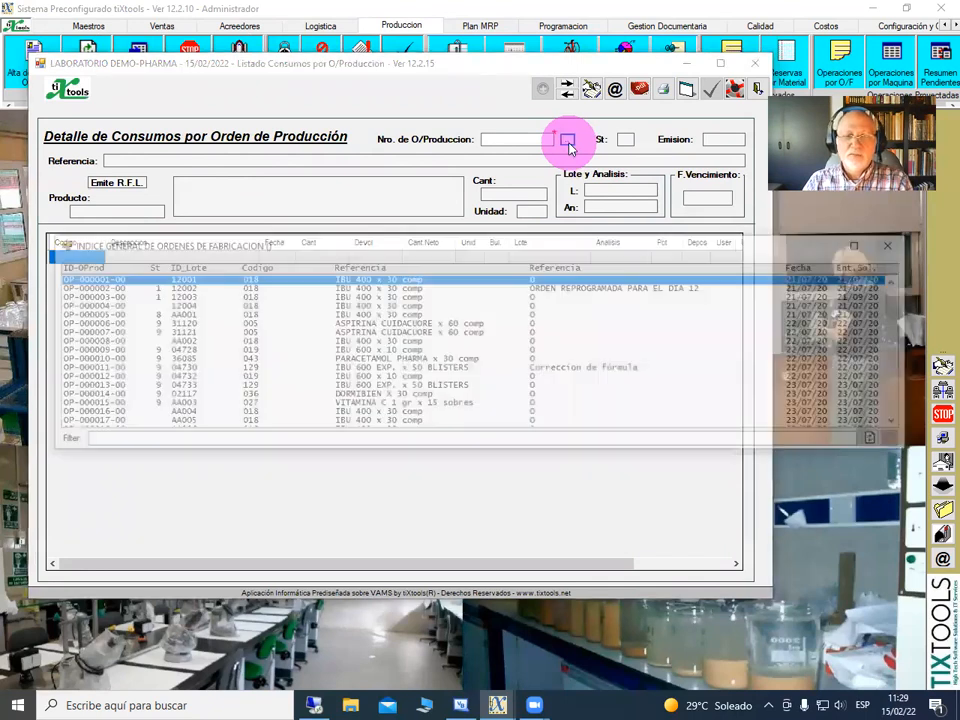
drag(901, 301, 902, 418)
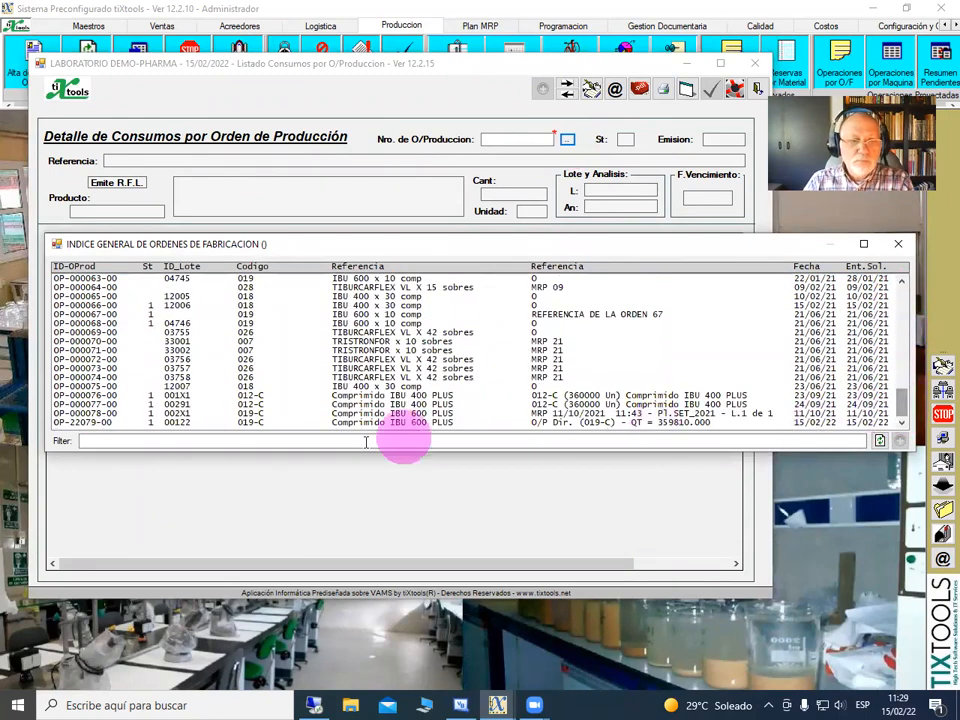
double_click(90, 422)
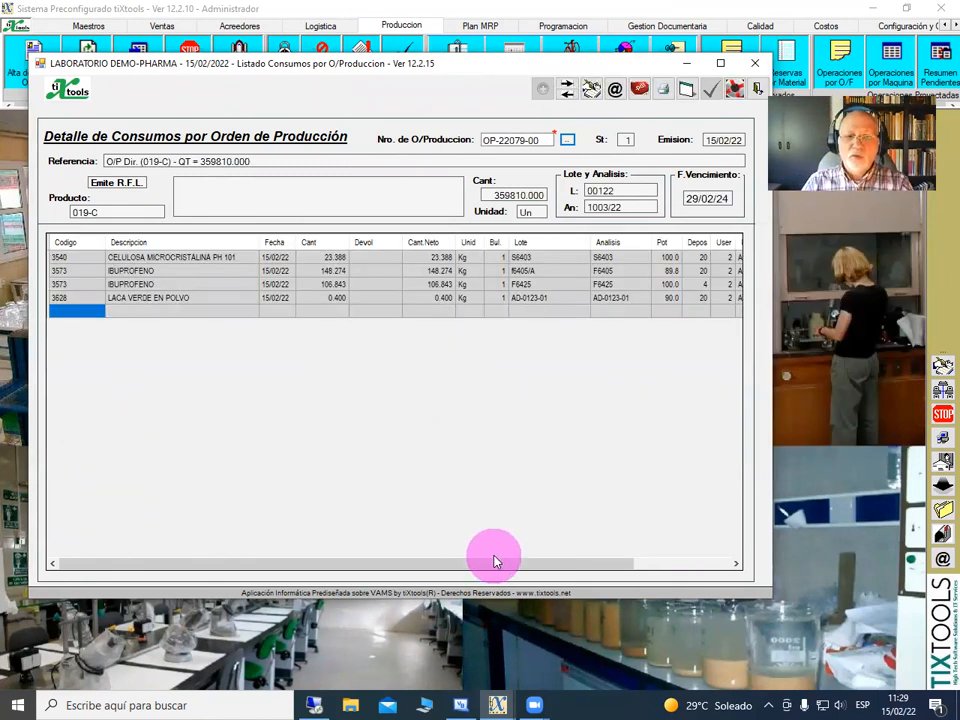
drag(508, 572, 478, 566)
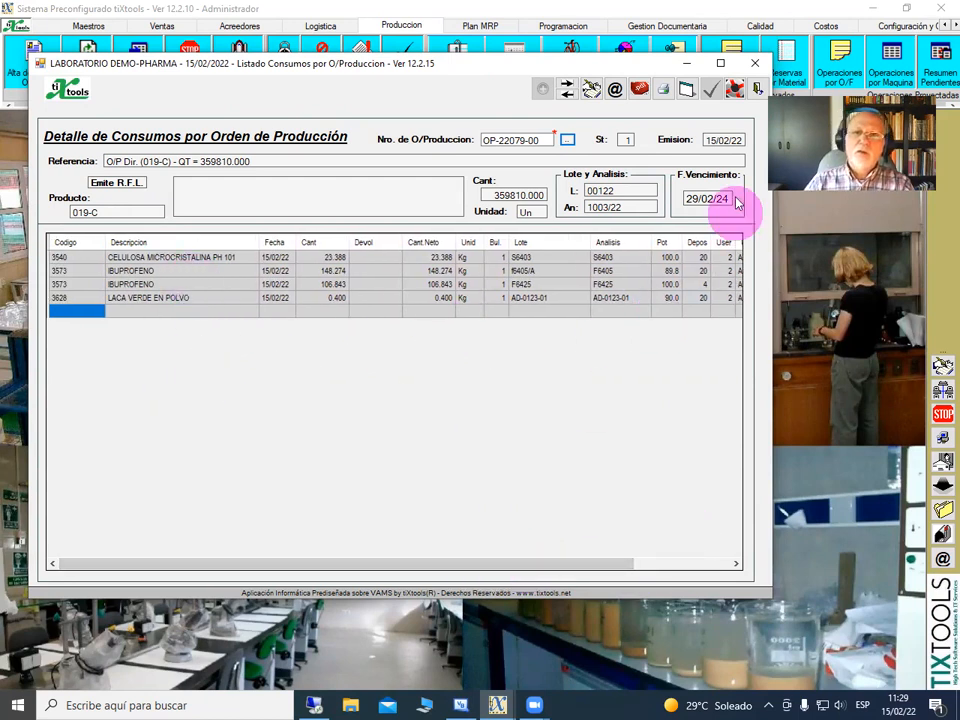
Close the consumption detail and open the Central de Pesada y Fraccionamiento form for direct material withdrawals
click(760, 90)
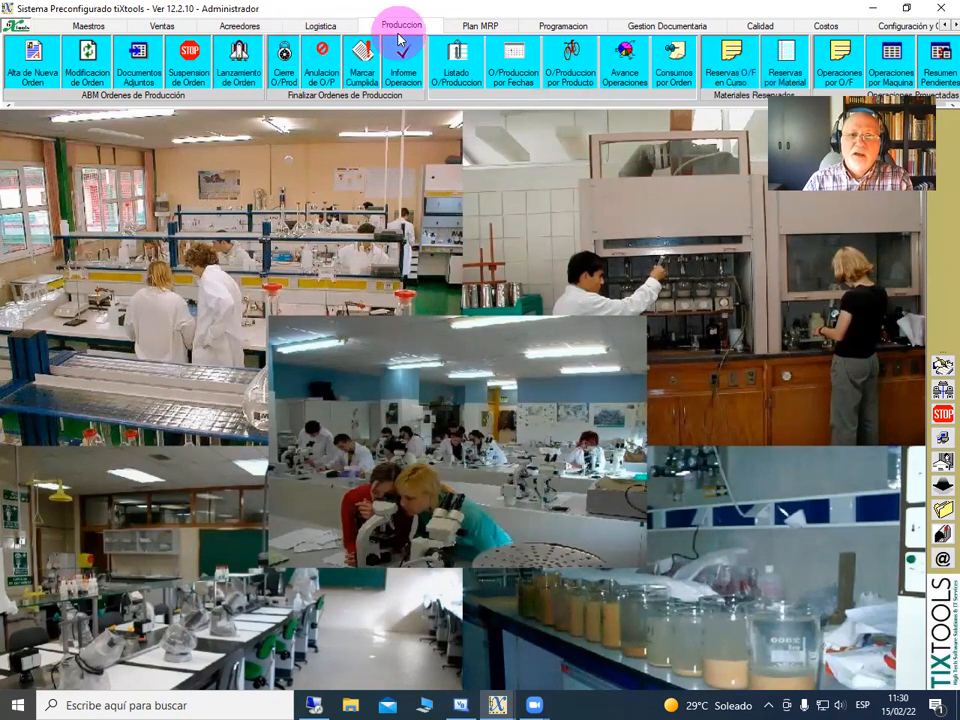
click(322, 27)
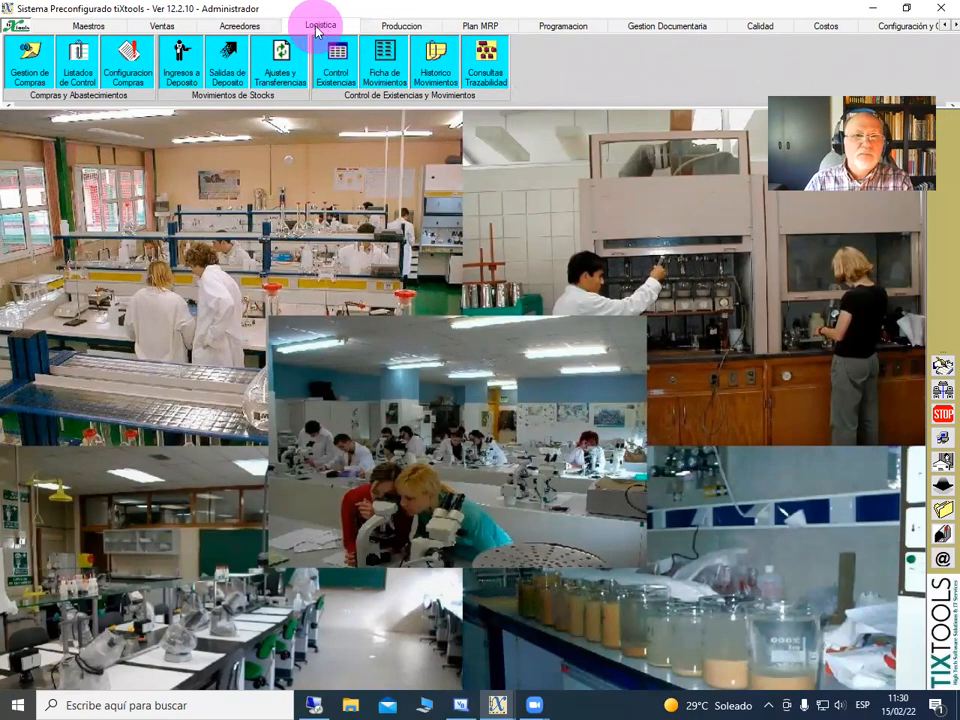
click(232, 63)
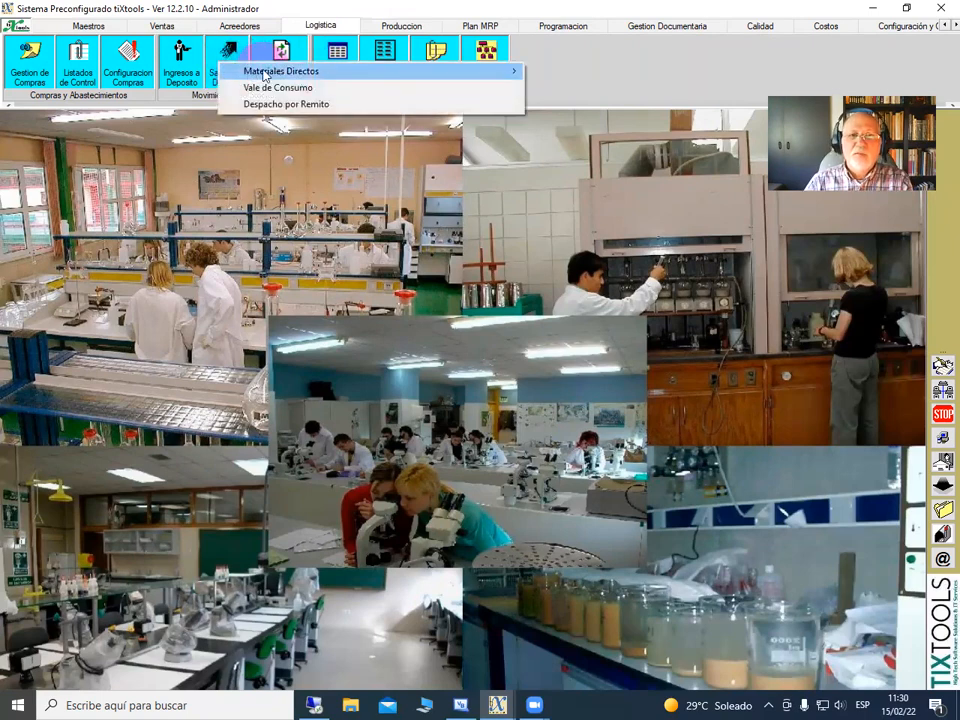
mouse_move(328, 75)
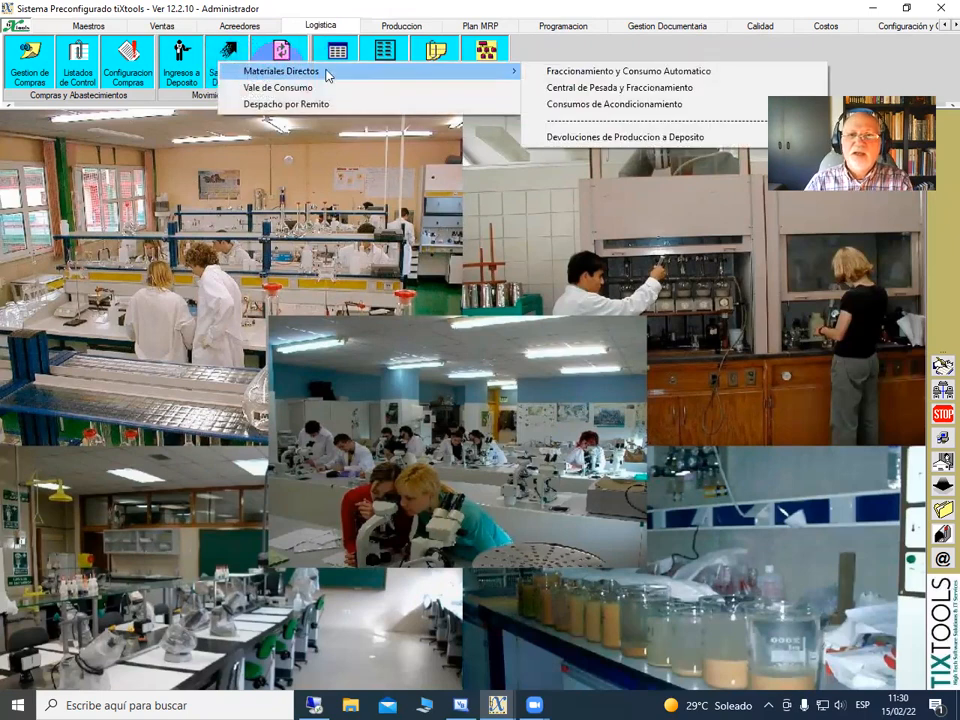
click(586, 89)
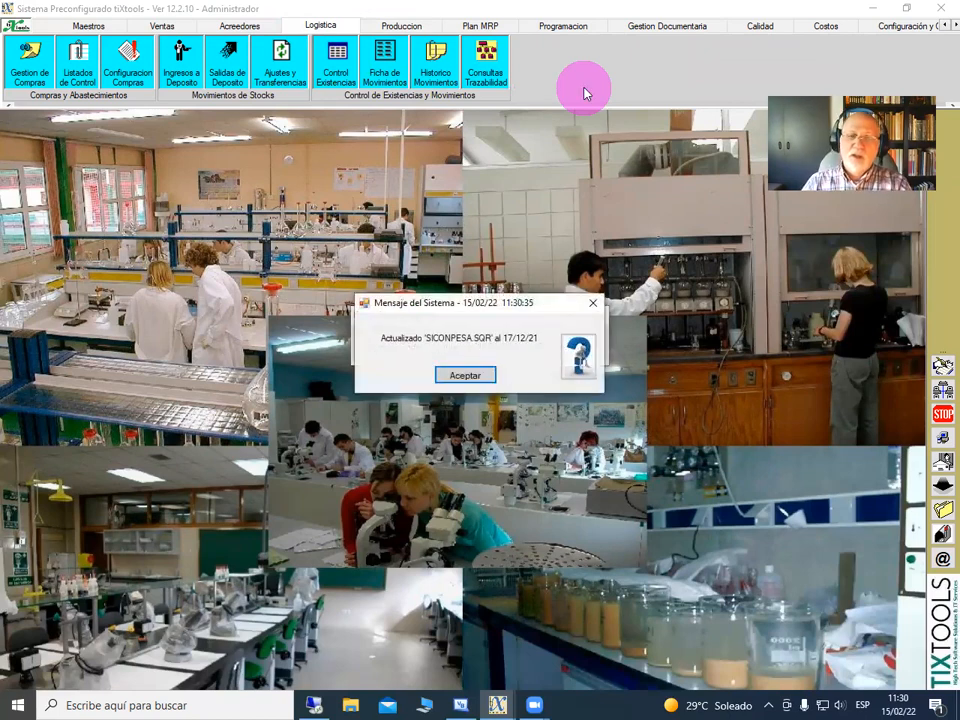
click(466, 378)
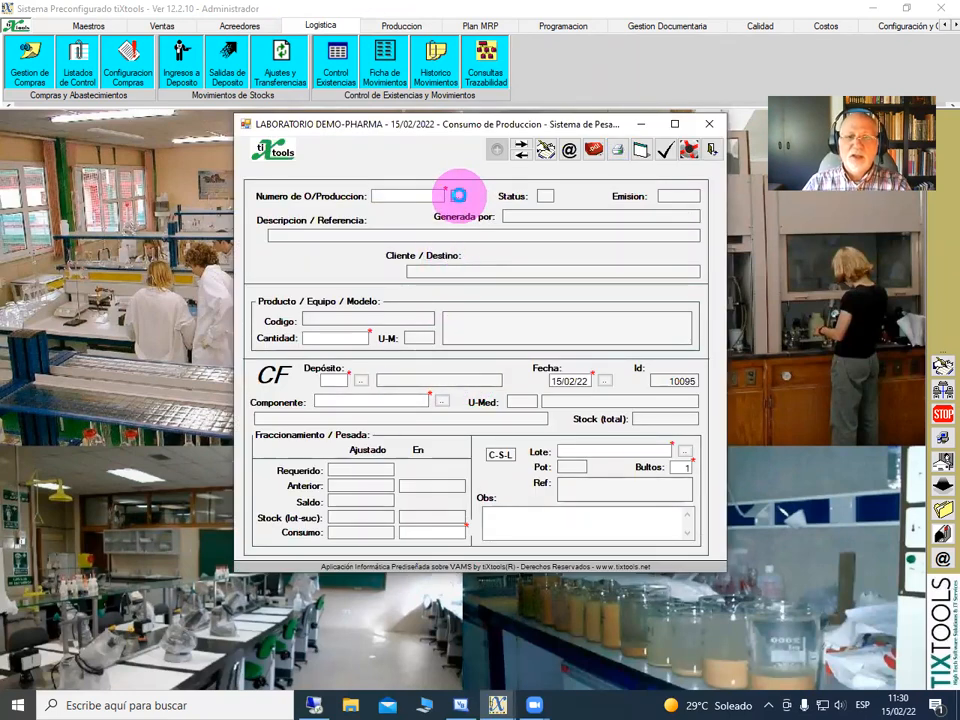
Load the open 019-C production order dated 15/02/22 into the weighing consumption form
click(458, 195)
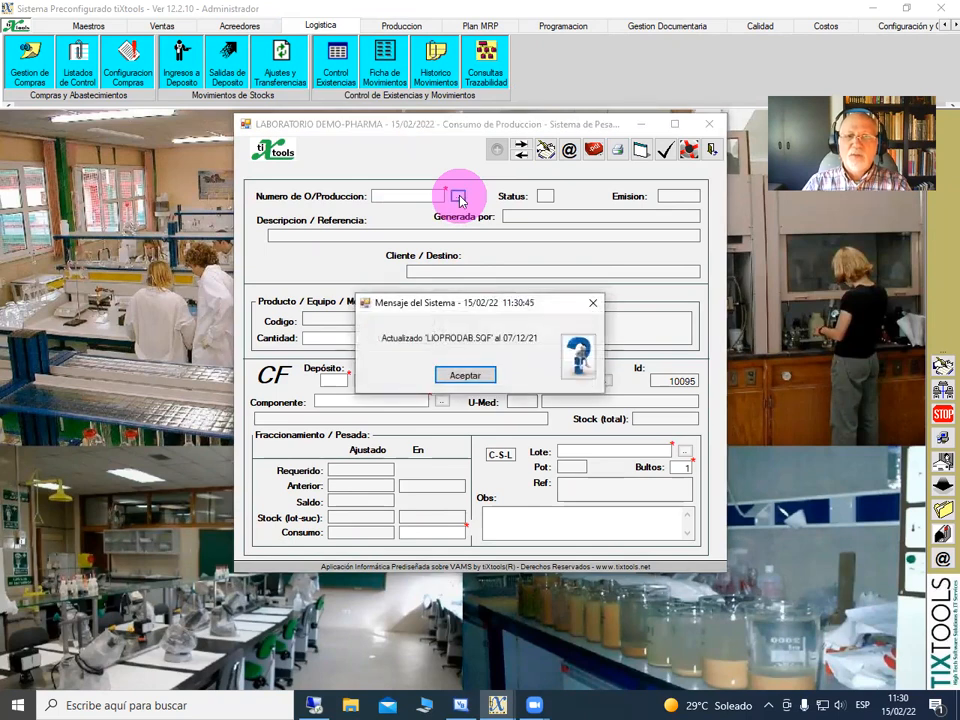
click(470, 378)
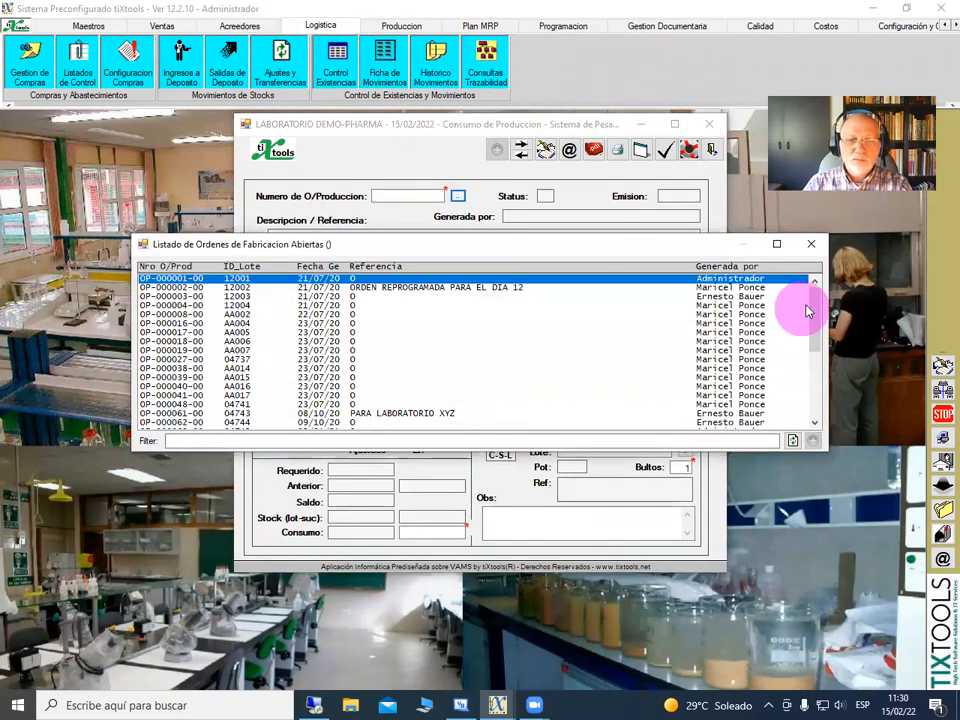
drag(803, 300, 810, 407)
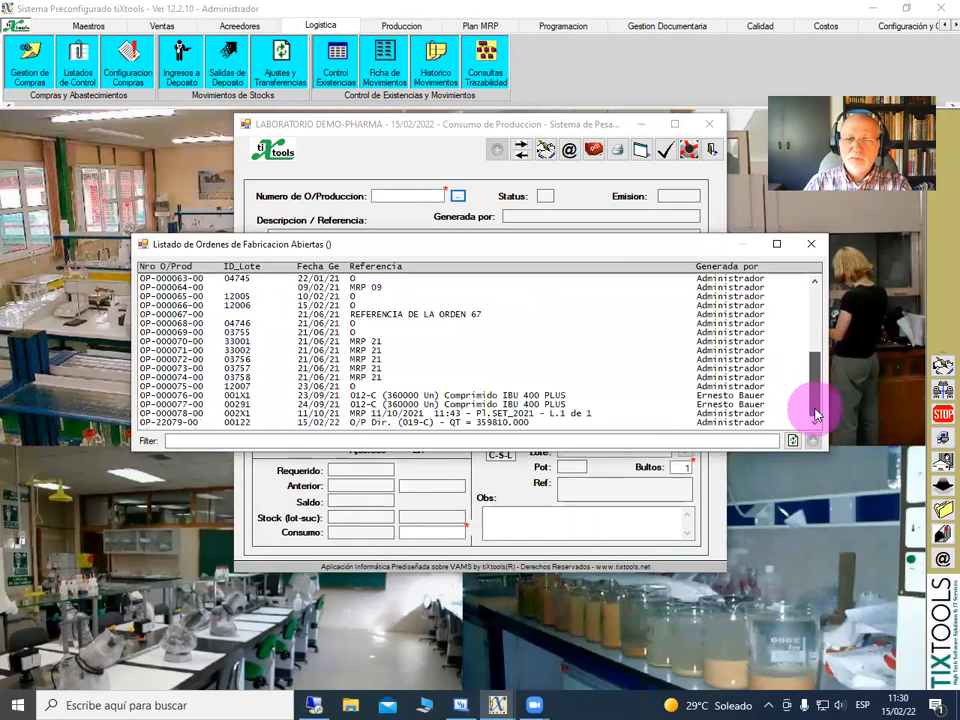
double_click(352, 424)
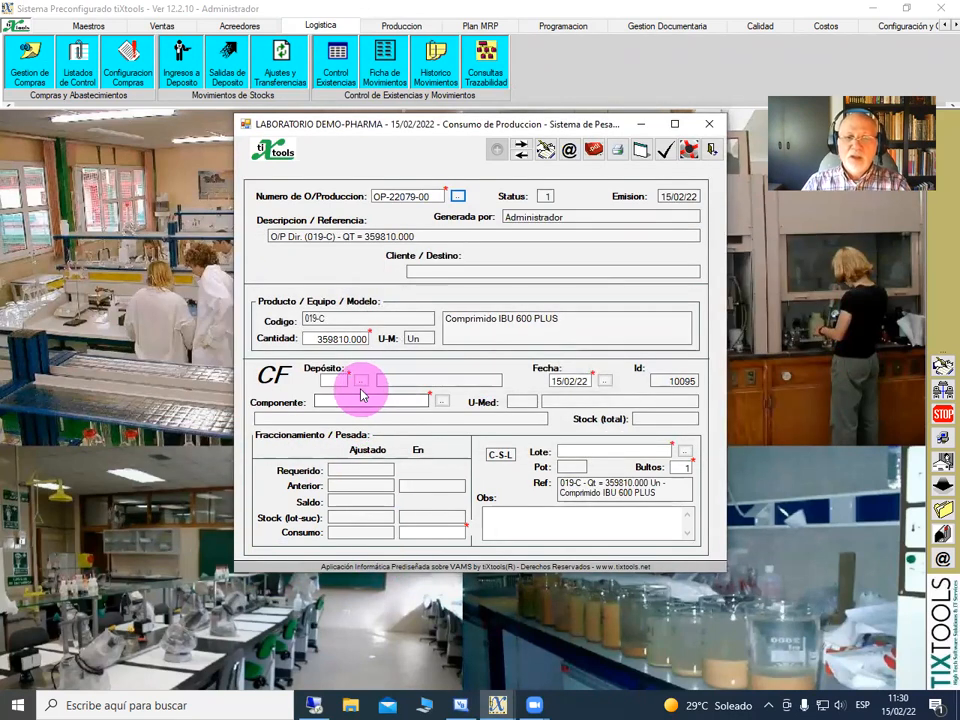
Set the consumption's warehouse to 20, MATERIA PRIMA APROBADA EN PLANTA, and its component to 3573, IBUPROFENO
click(361, 381)
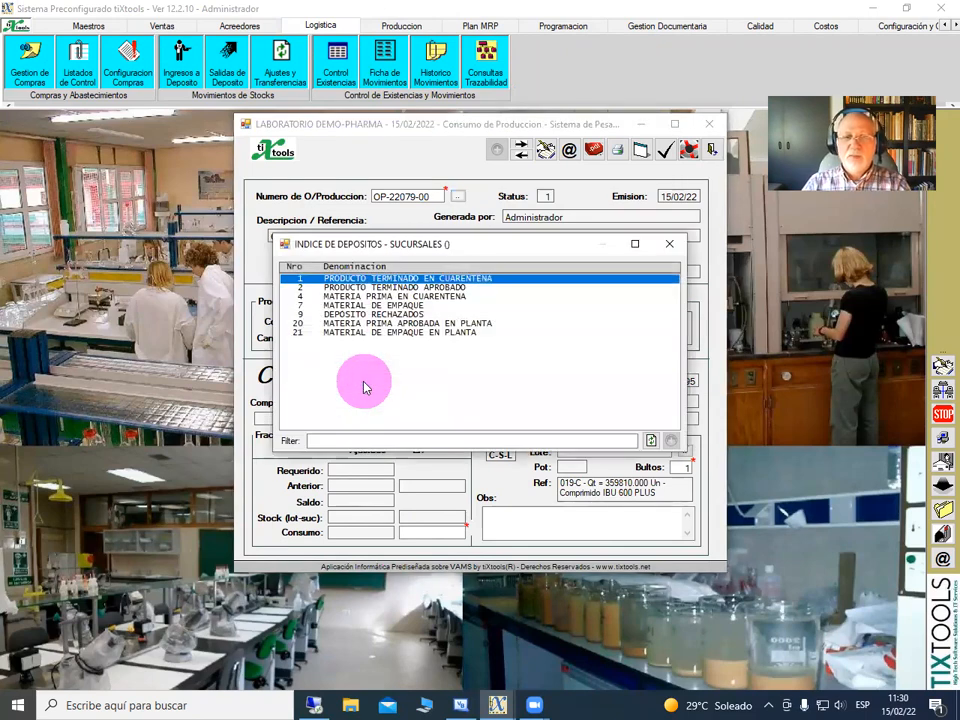
click(468, 325)
double_click(468, 325)
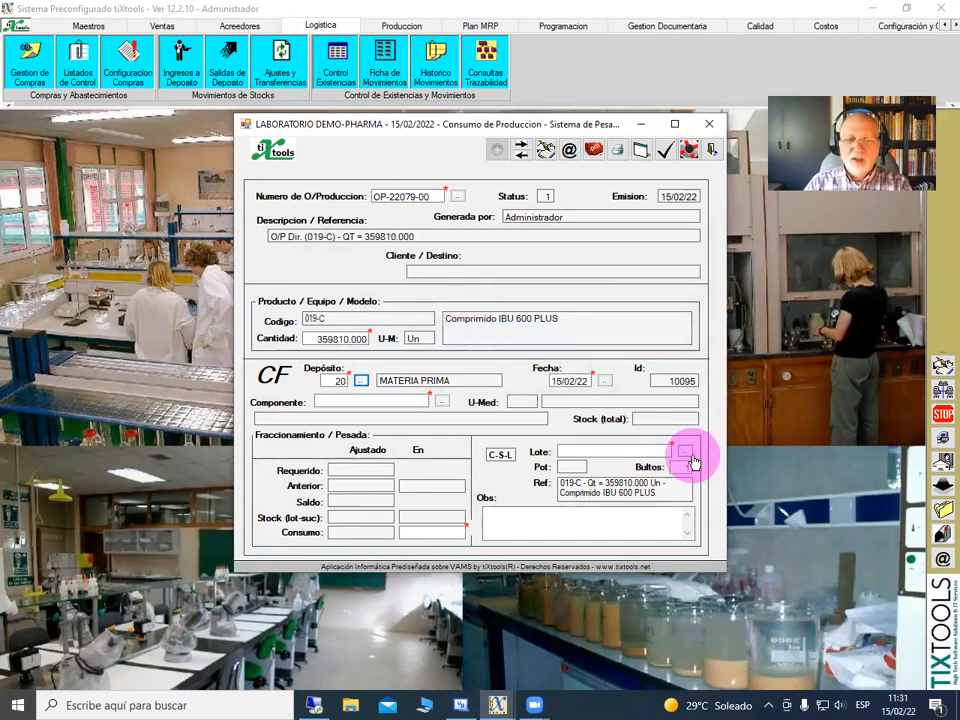
click(442, 401)
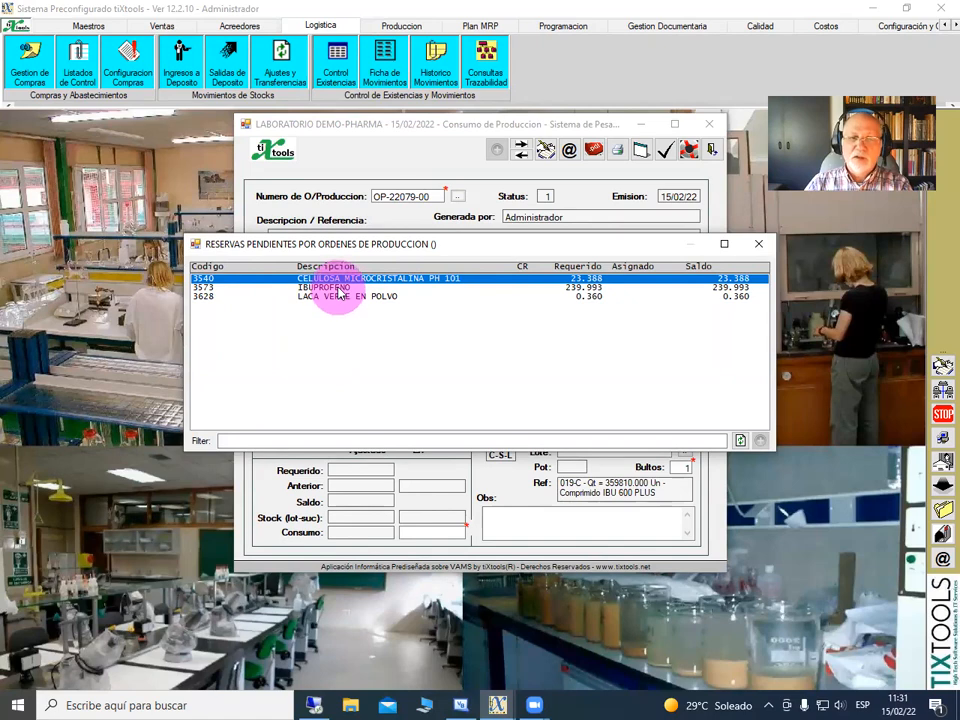
double_click(339, 288)
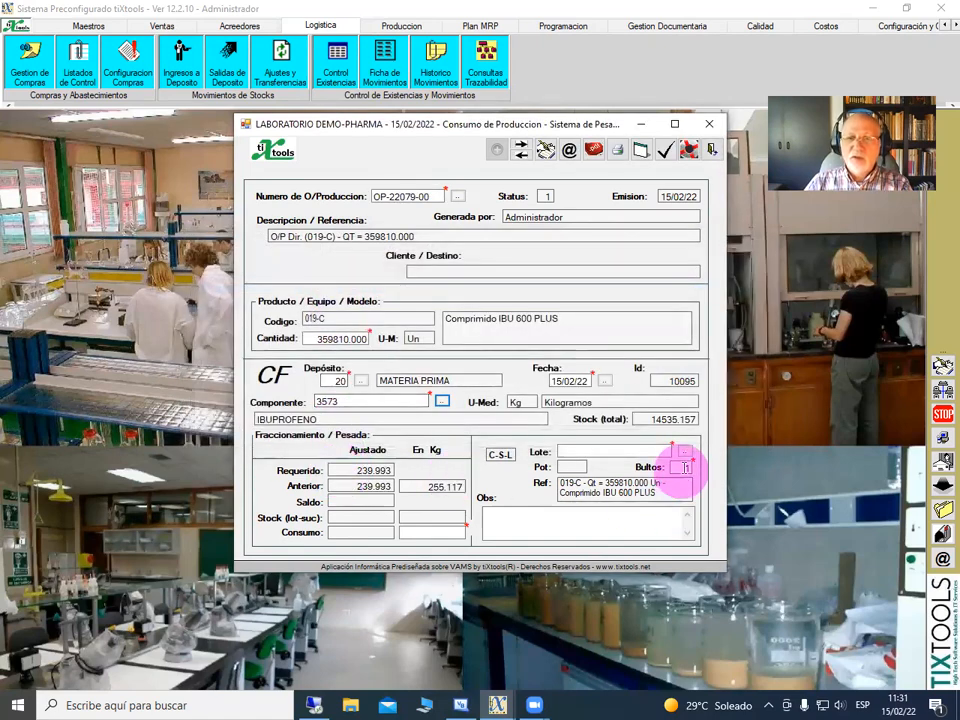
Record an additional consumption of 10 kg from ibuprofen lot F6406, save it and close the form
click(684, 457)
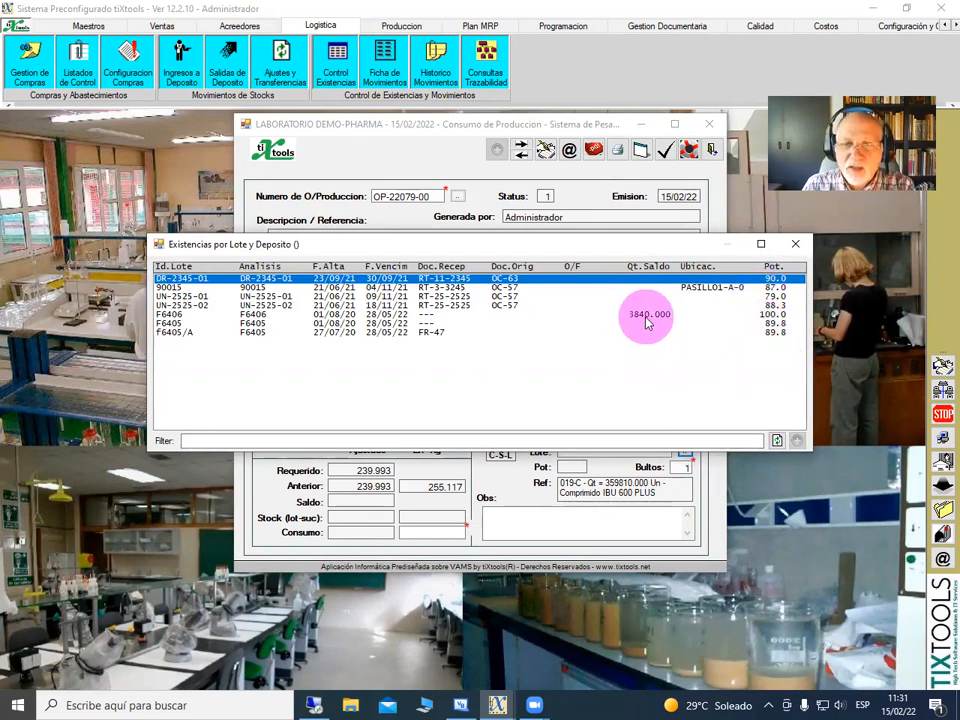
double_click(386, 315)
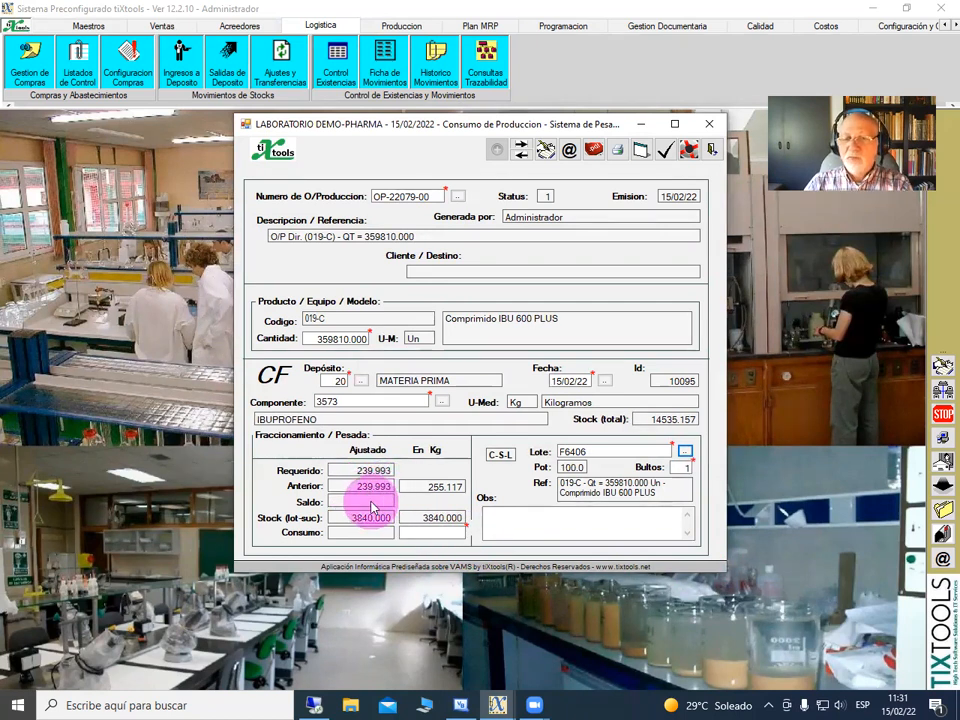
click(455, 533)
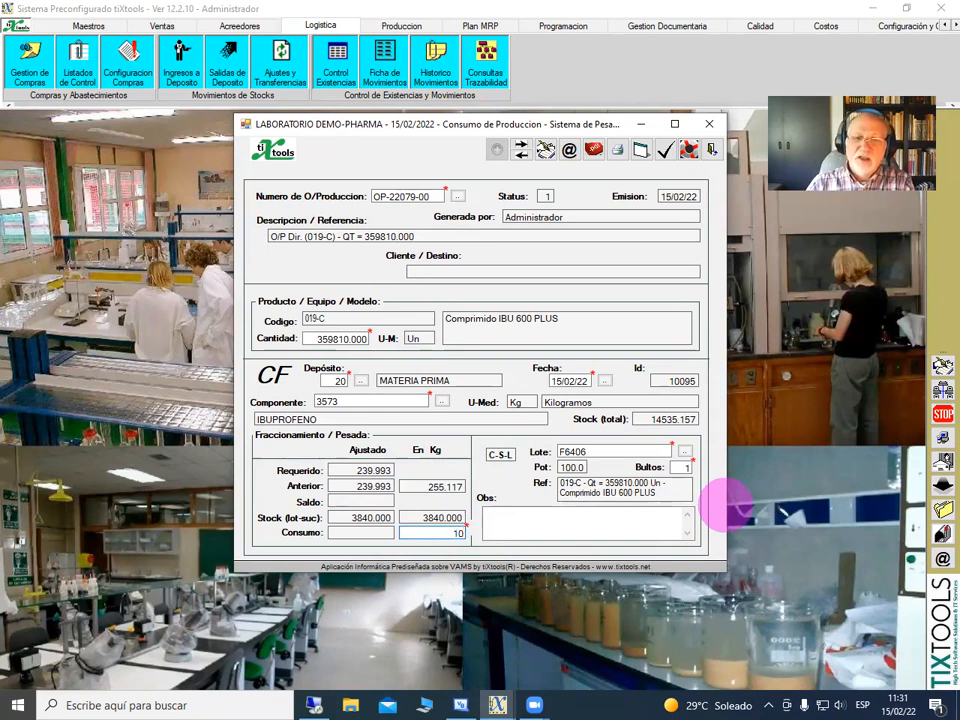
click(535, 533)
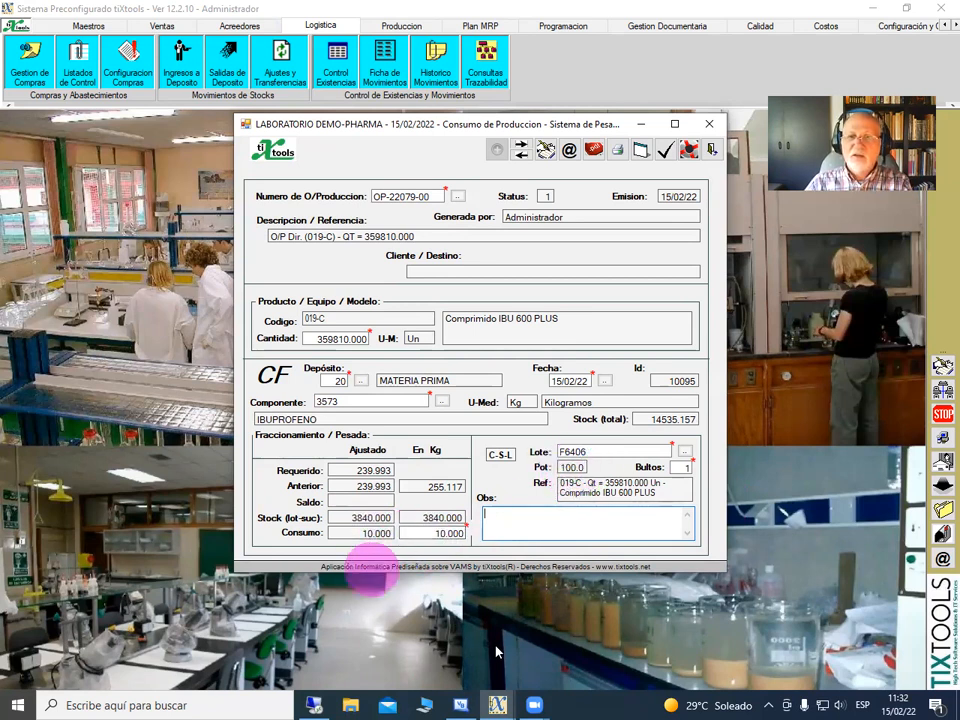
click(666, 155)
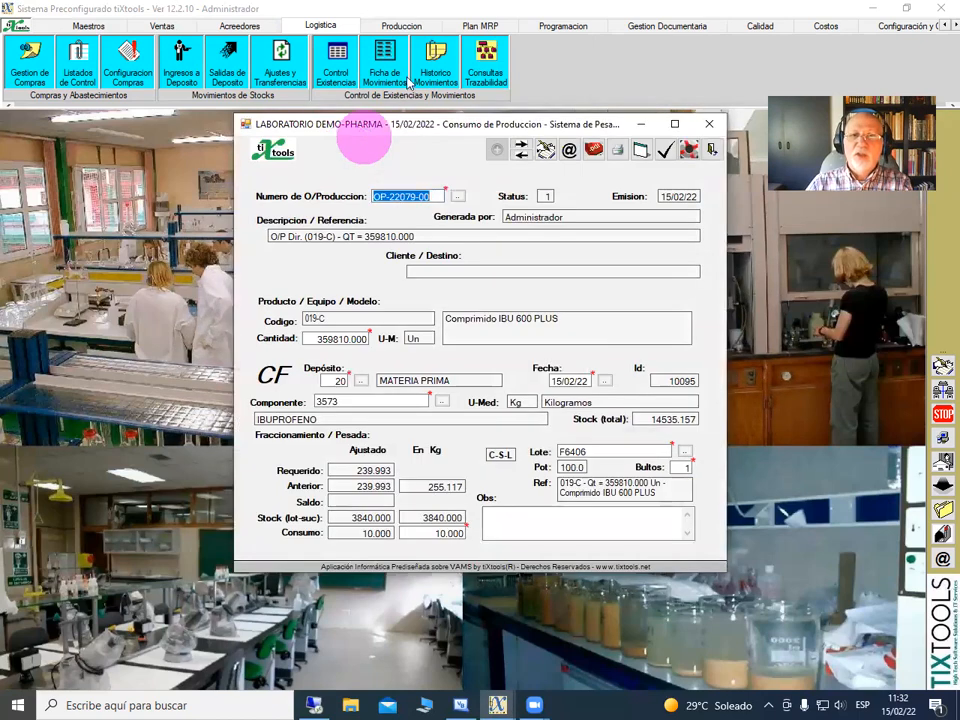
click(713, 152)
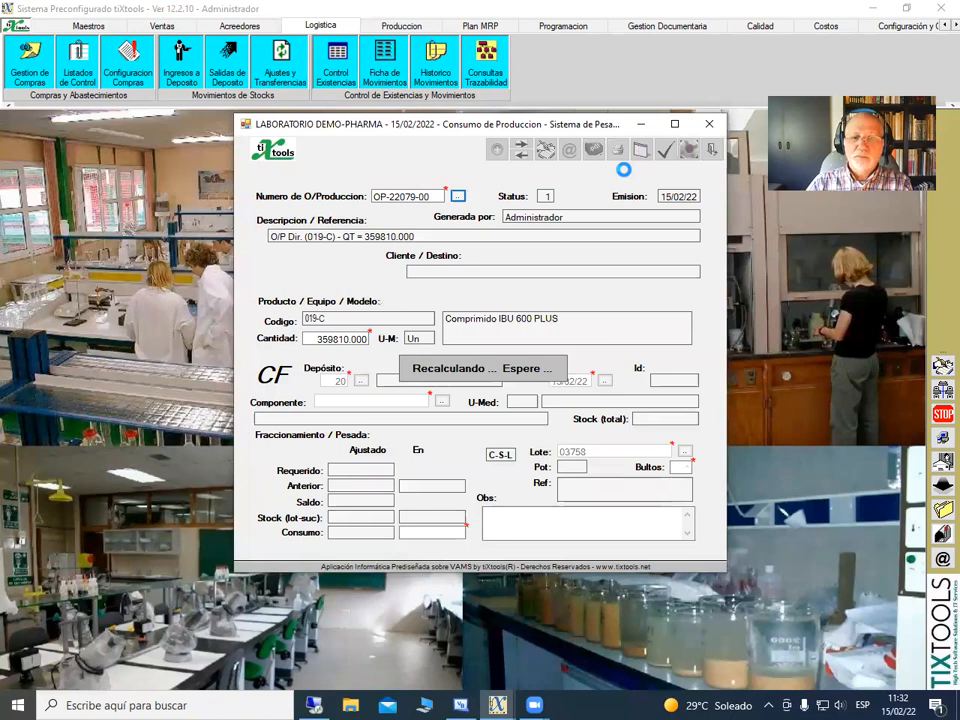
click(714, 153)
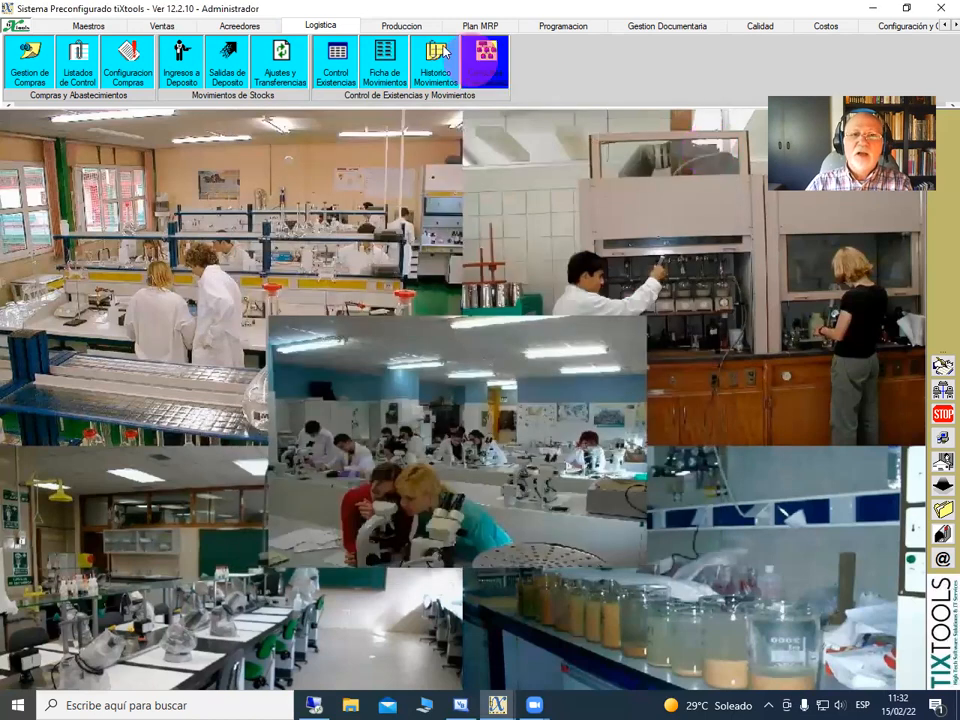
Reopen the consumption detail for the 019-C order dated 15/02/22, examine its ibuprofen consumption lines, and close it
click(427, 30)
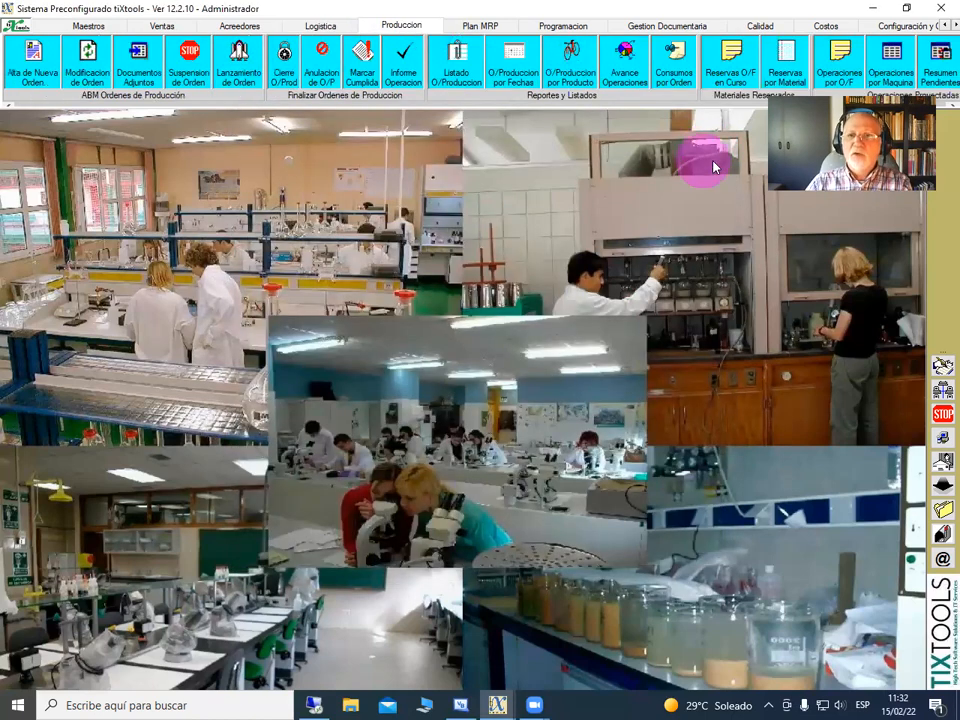
click(676, 66)
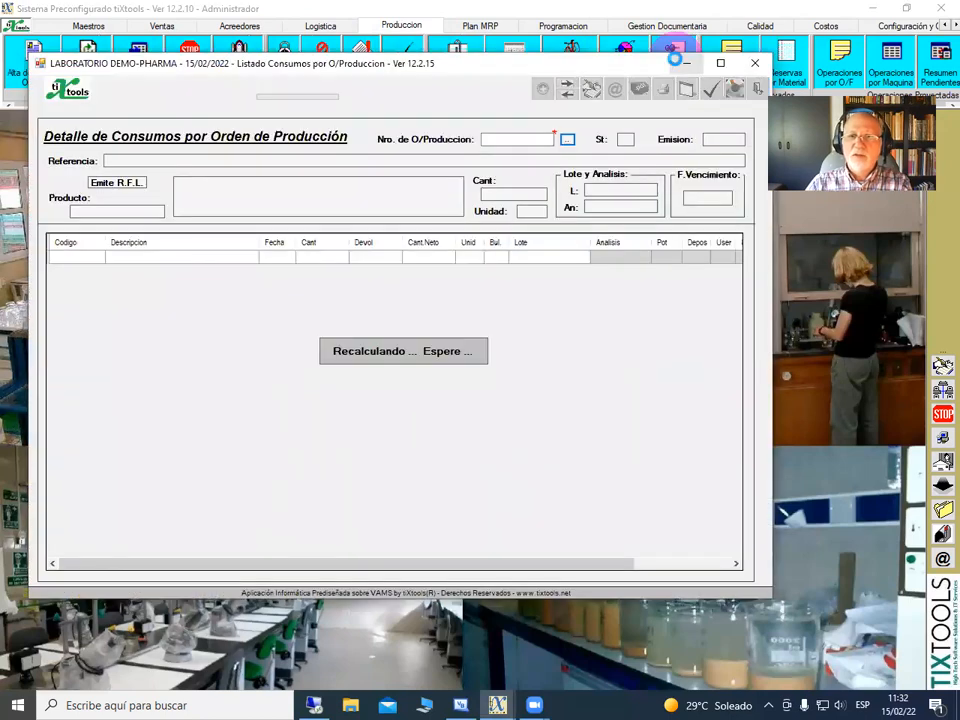
click(566, 142)
click(358, 425)
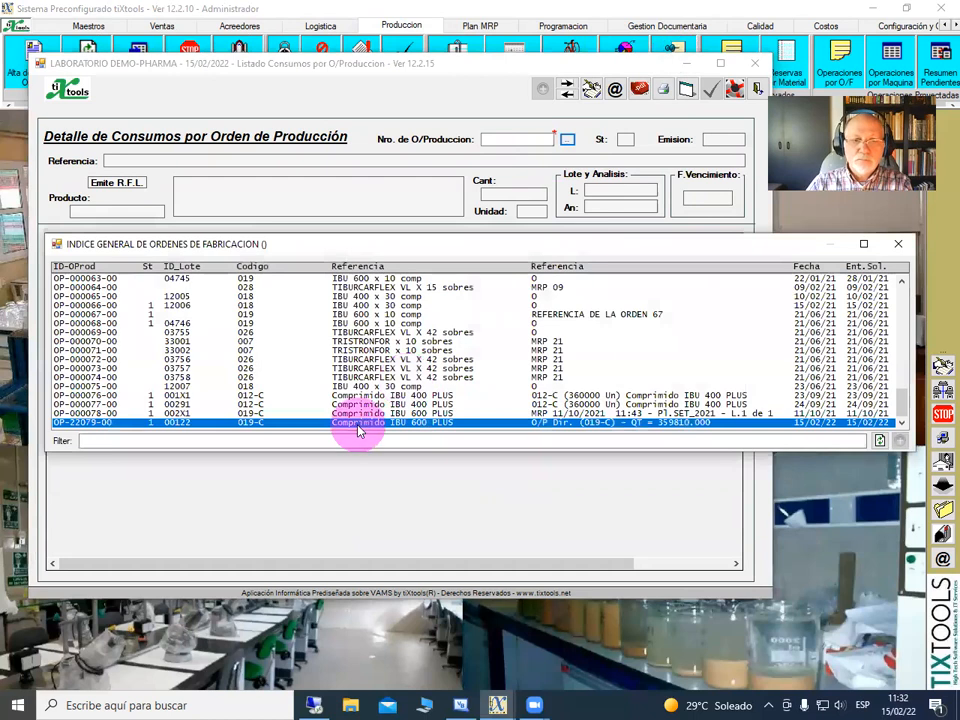
double_click(358, 425)
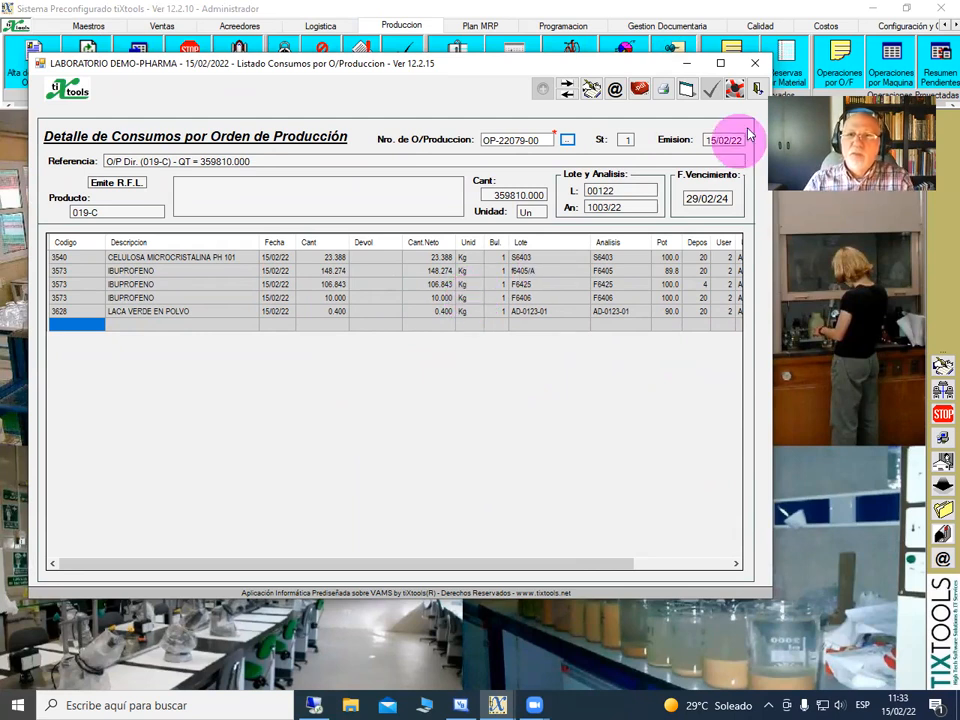
click(758, 92)
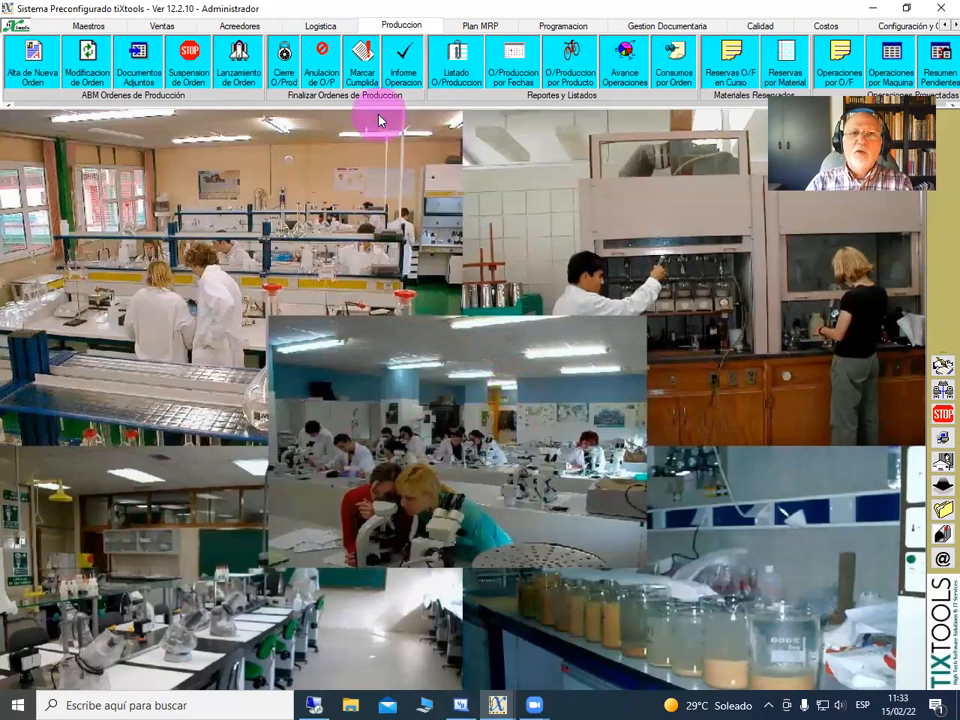
Open the Devoluciones de Produccion a Deposito form for returning direct materials from production
click(336, 34)
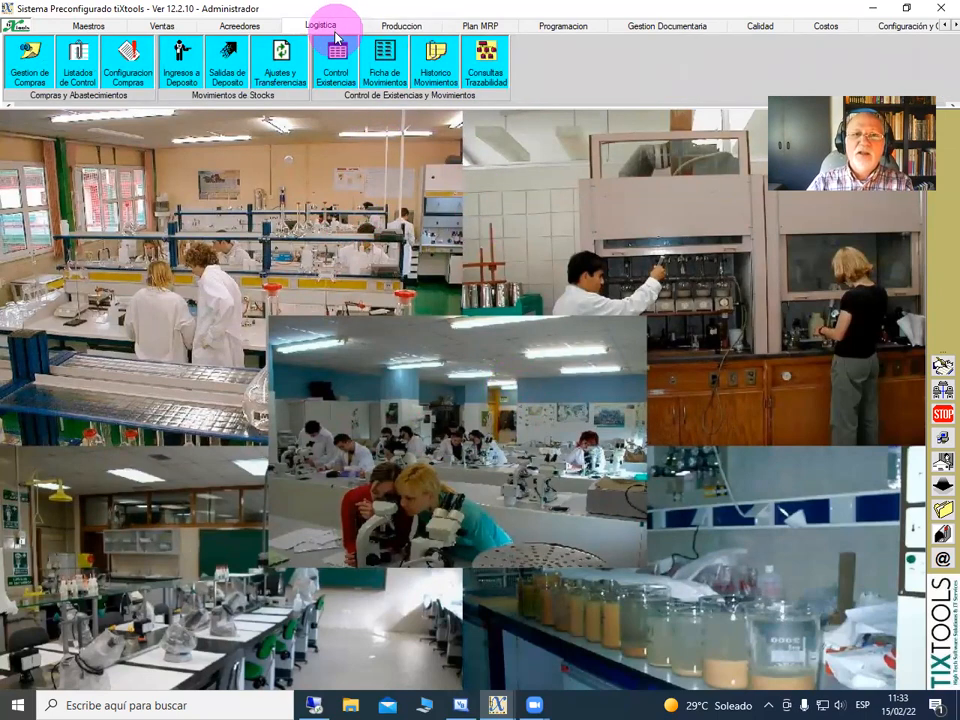
click(237, 82)
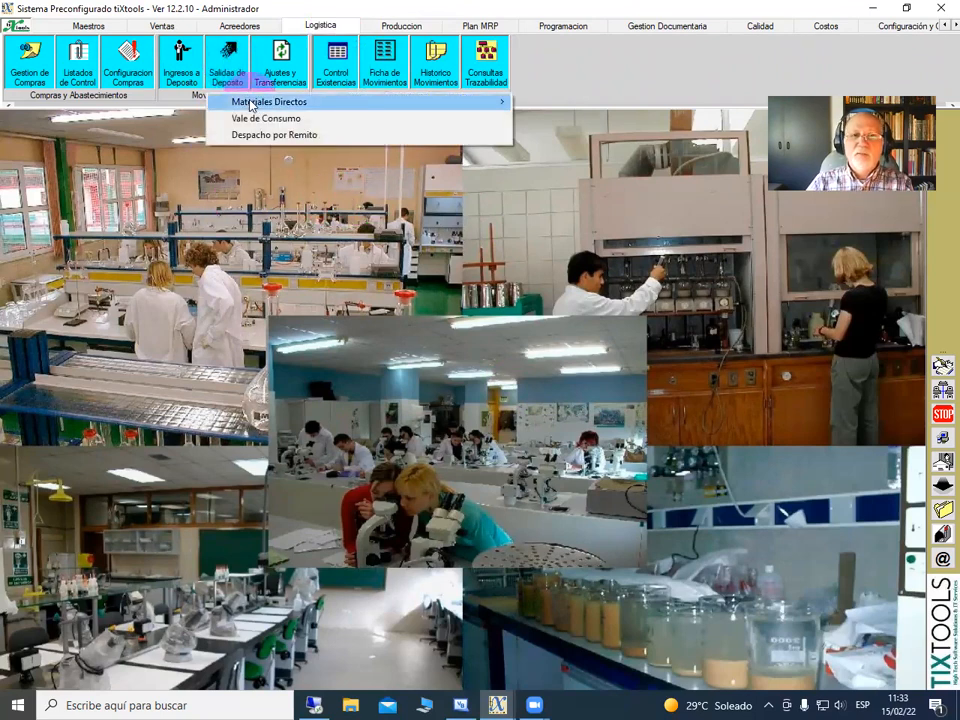
mouse_move(247, 102)
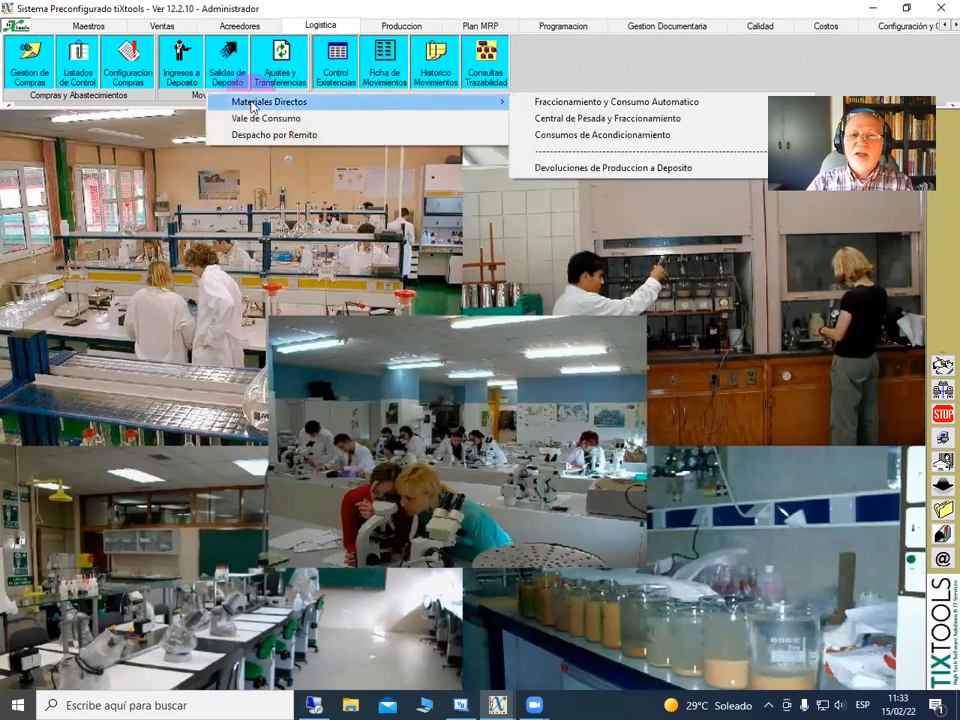
click(610, 170)
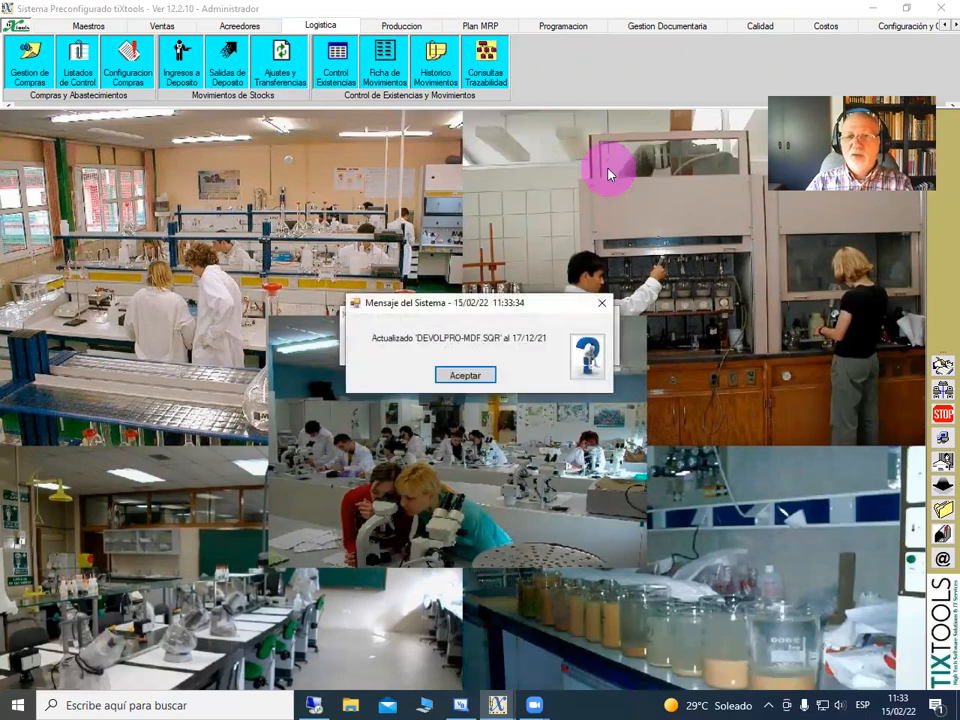
click(482, 376)
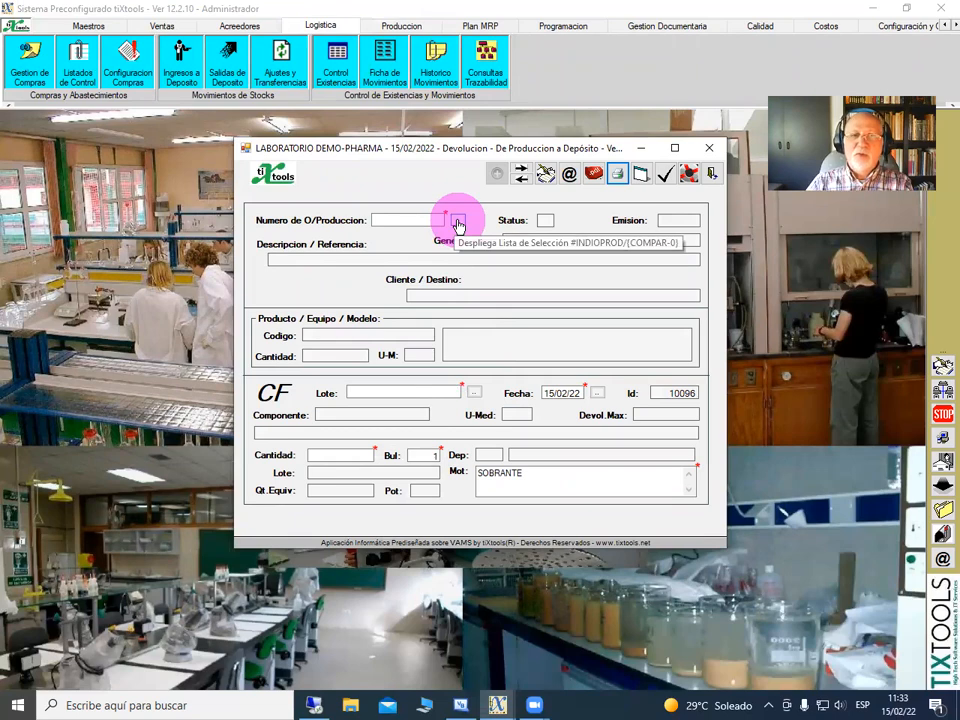
Load the 019-C production order dated 15/02/22, Comprimido IBU 600 PLUS, into the return form
click(457, 221)
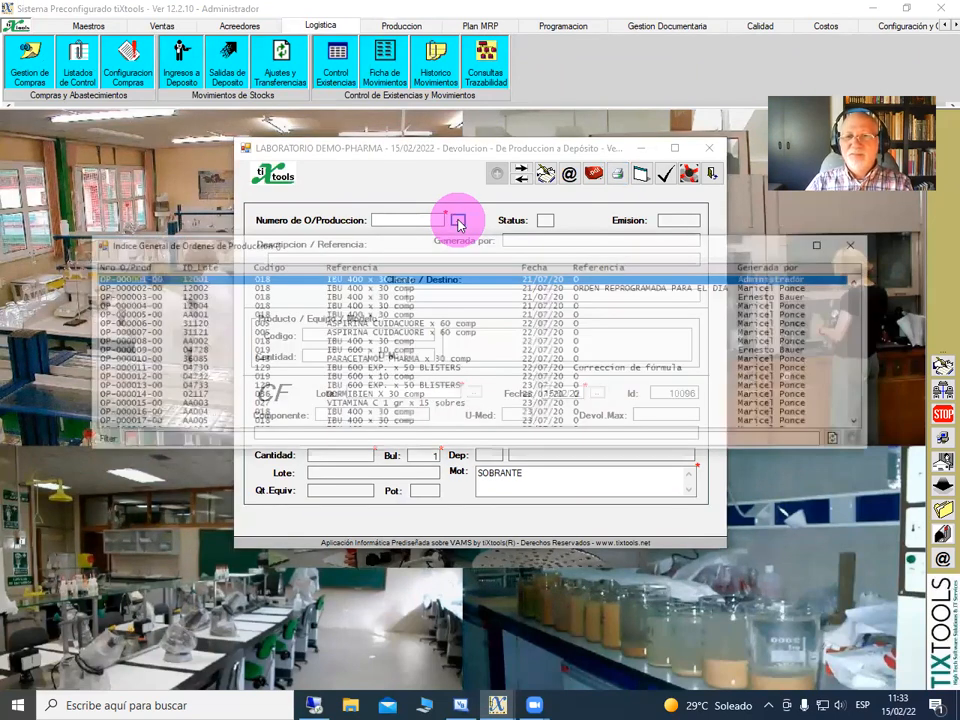
drag(861, 300, 863, 415)
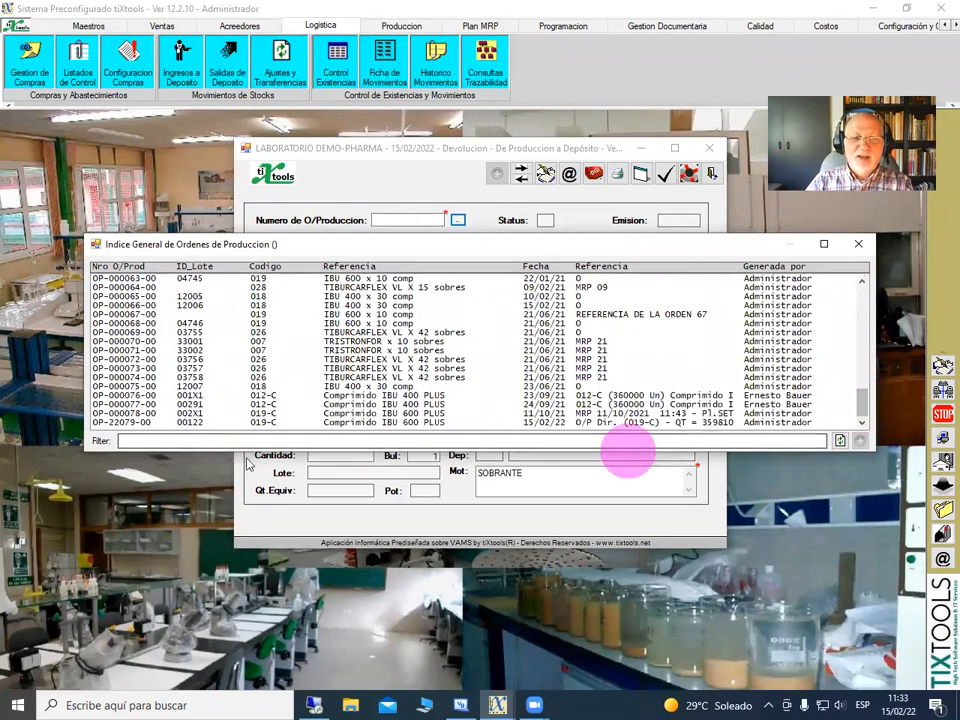
double_click(193, 423)
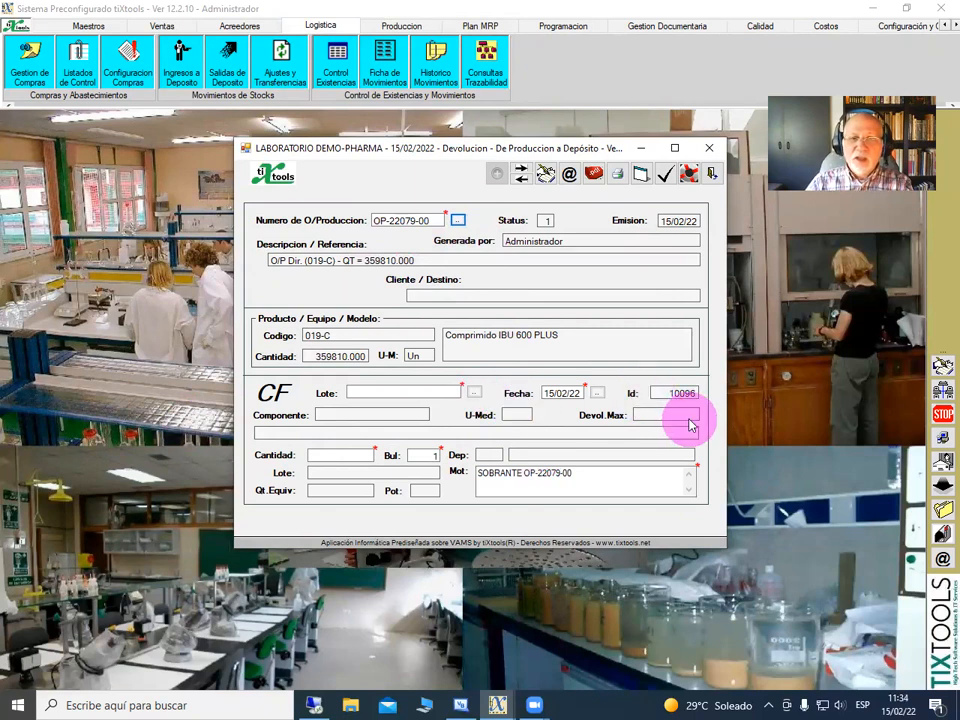
Choose consumed ibuprofen lot F6425 for the return and replace it with ibuprofen lot F6406
click(475, 393)
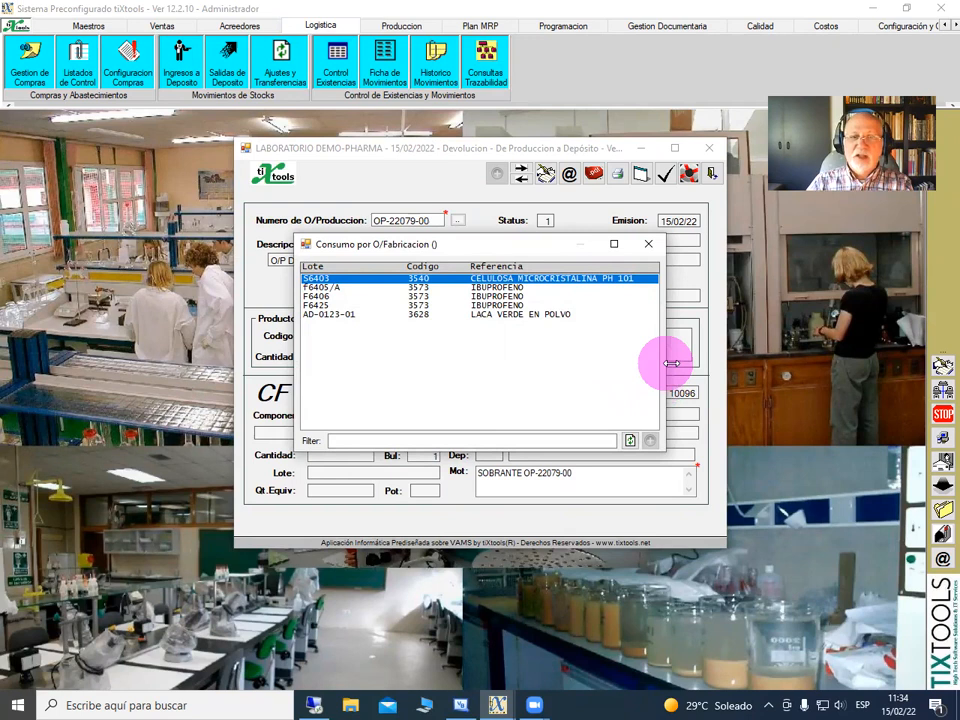
drag(671, 363, 850, 355)
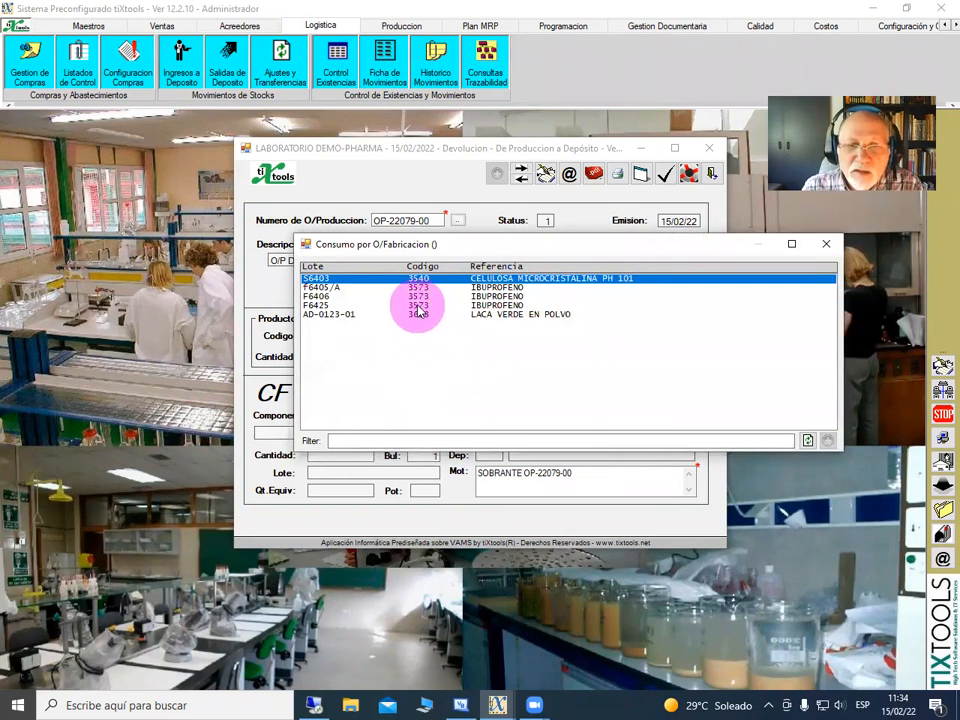
double_click(418, 308)
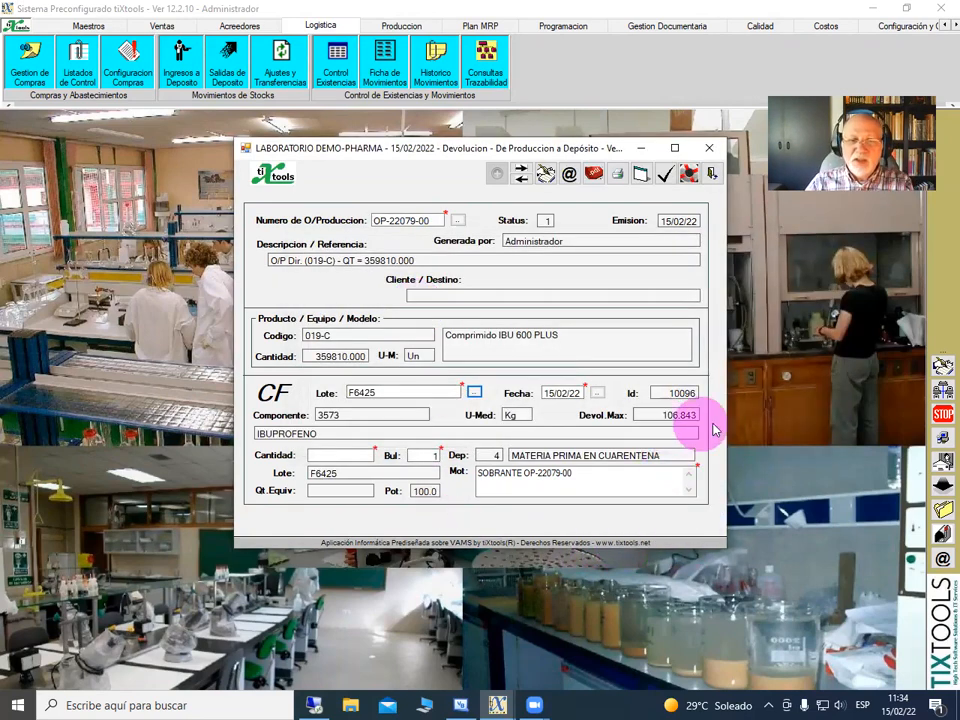
click(475, 392)
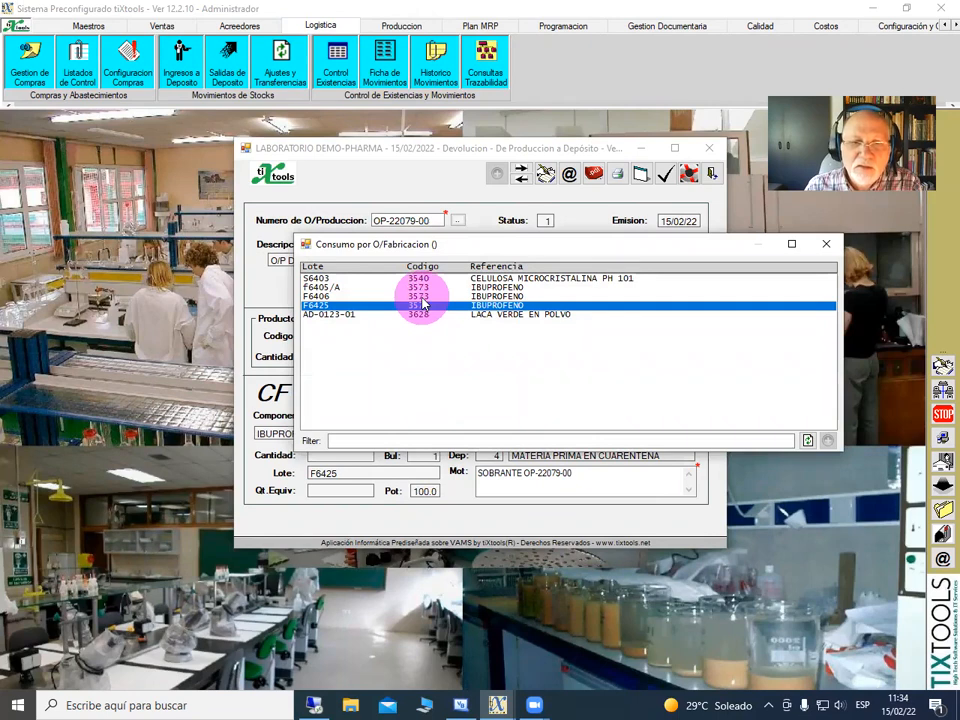
double_click(421, 298)
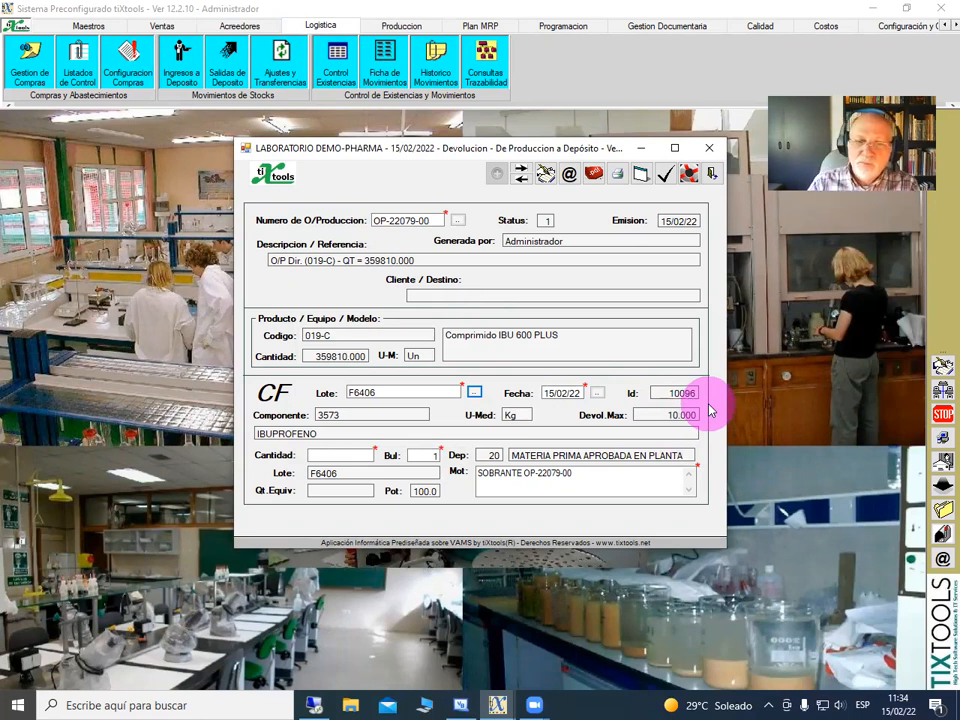
Try to save the return of lot F6406 with a quantity of 25 kg, and dismiss the resulting dialog
click(343, 457)
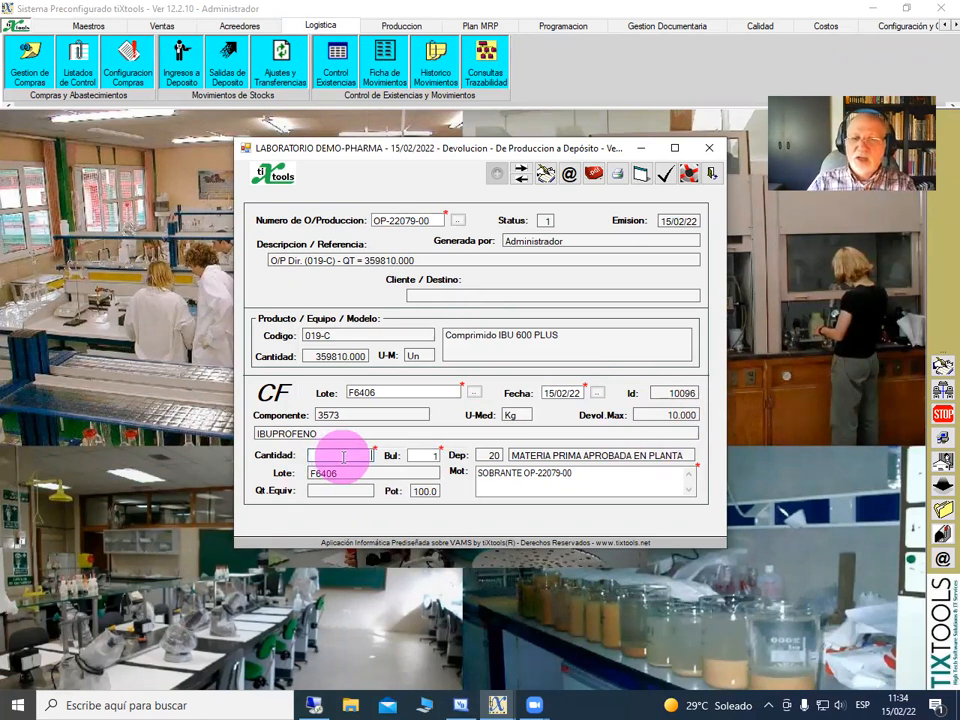
text(25)
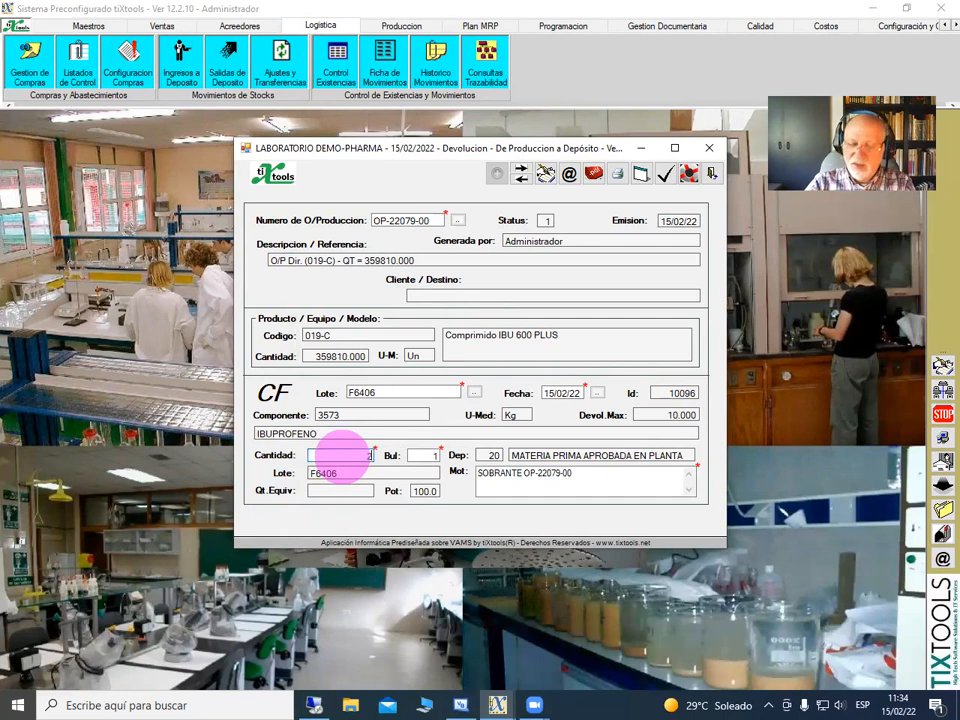
click(591, 477)
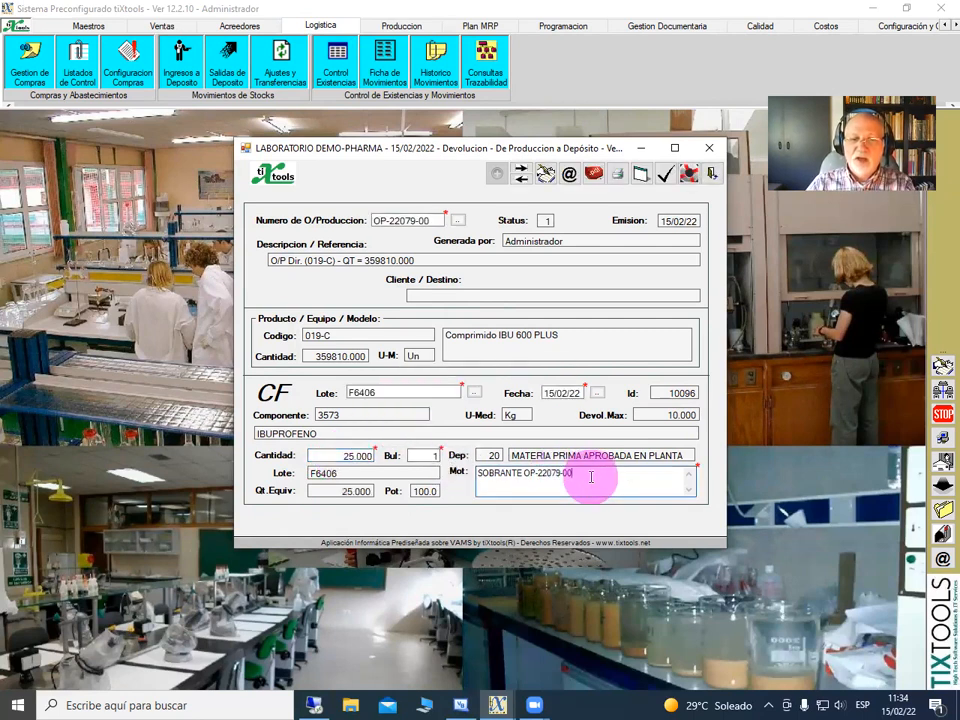
click(666, 177)
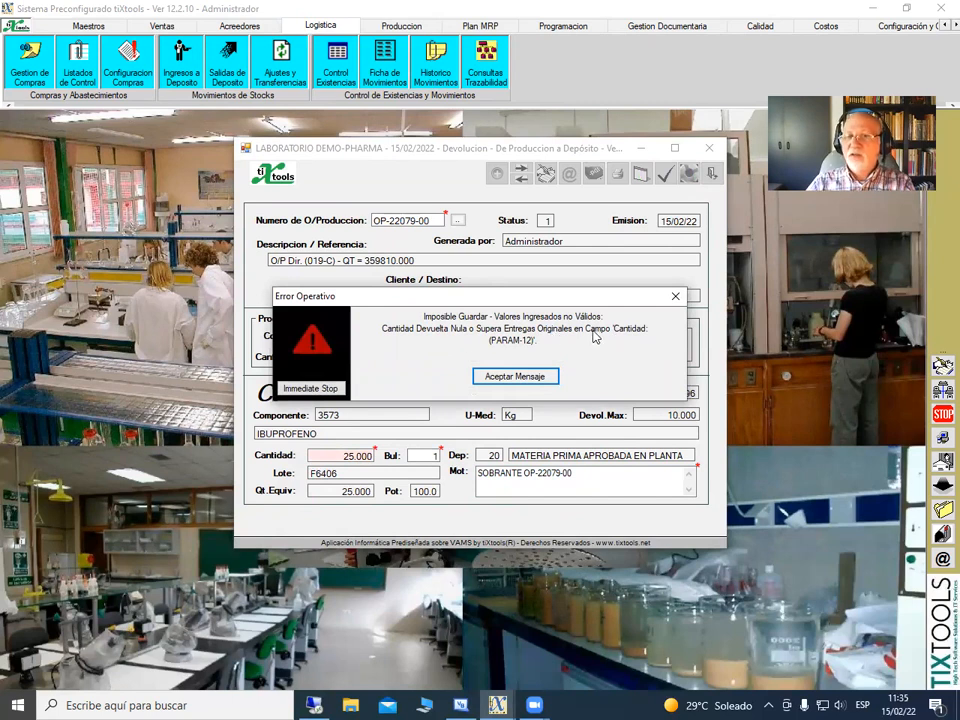
click(676, 297)
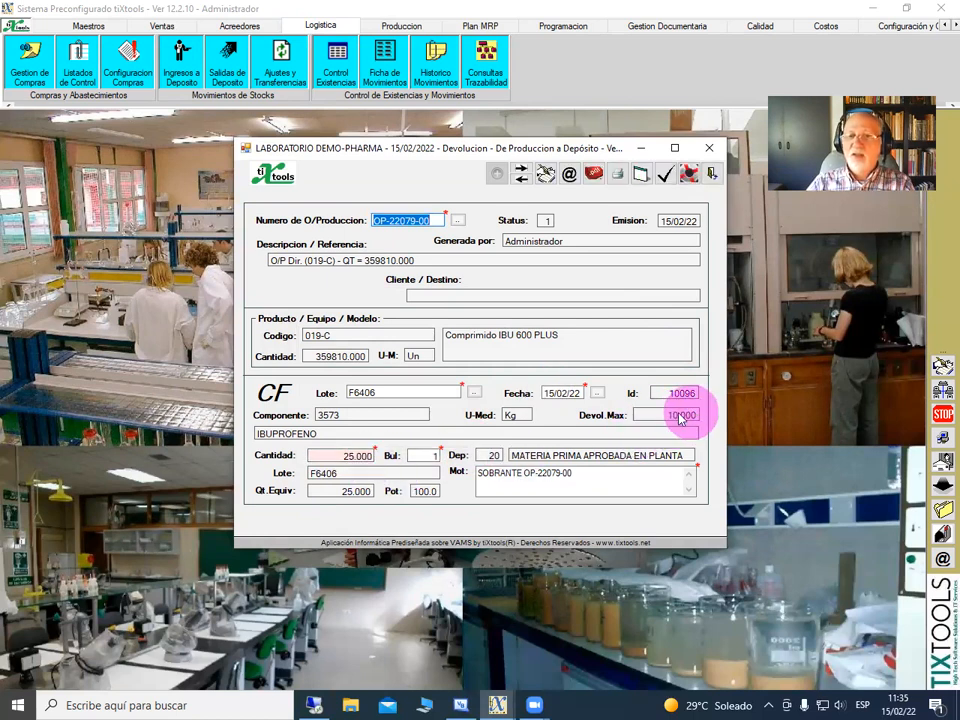
Set the returned quantity of lot F6406 to 8 kg, save the return and close the form
double_click(347, 455)
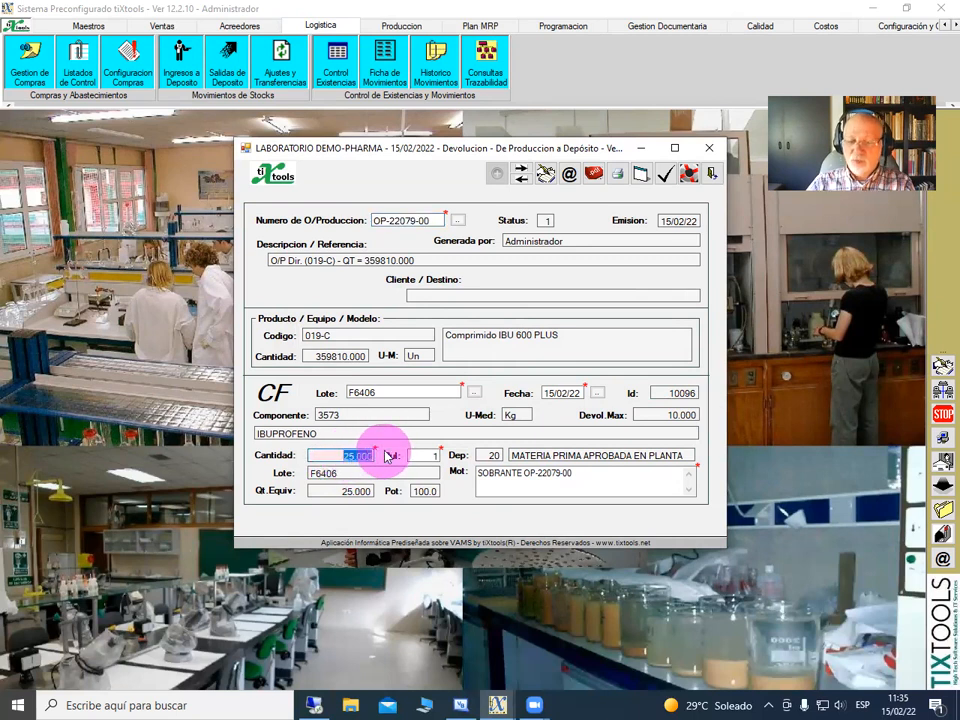
text(8)
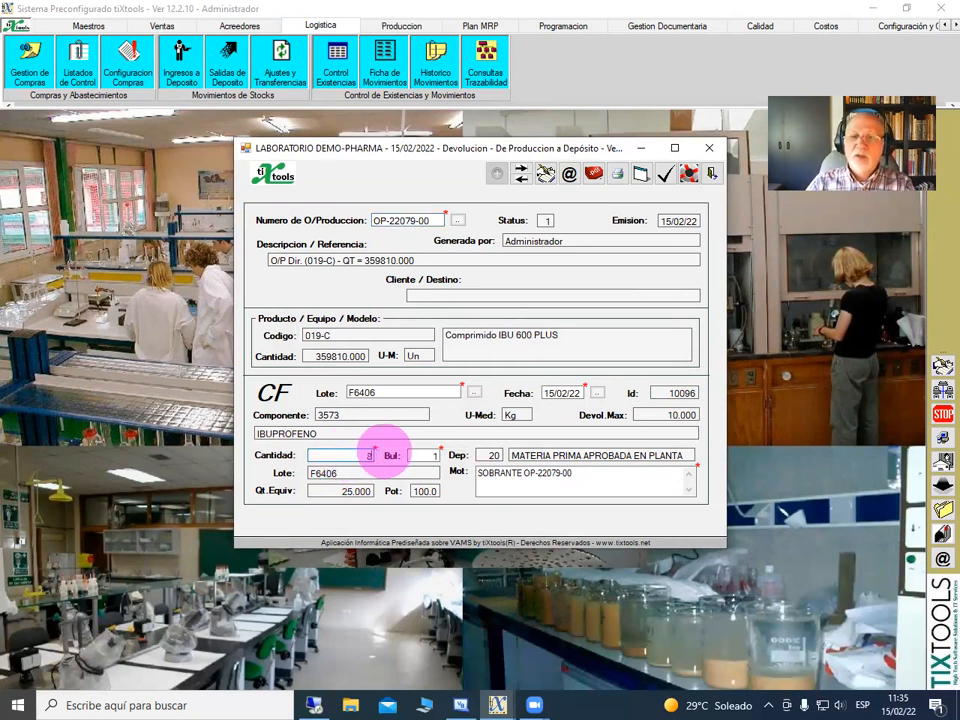
click(616, 480)
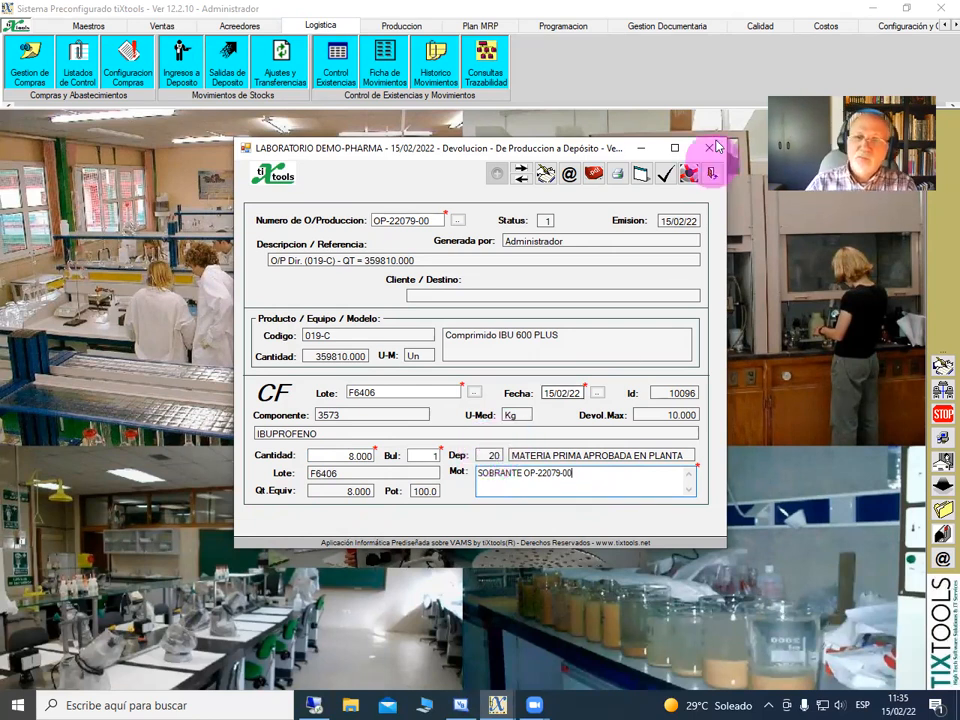
click(663, 177)
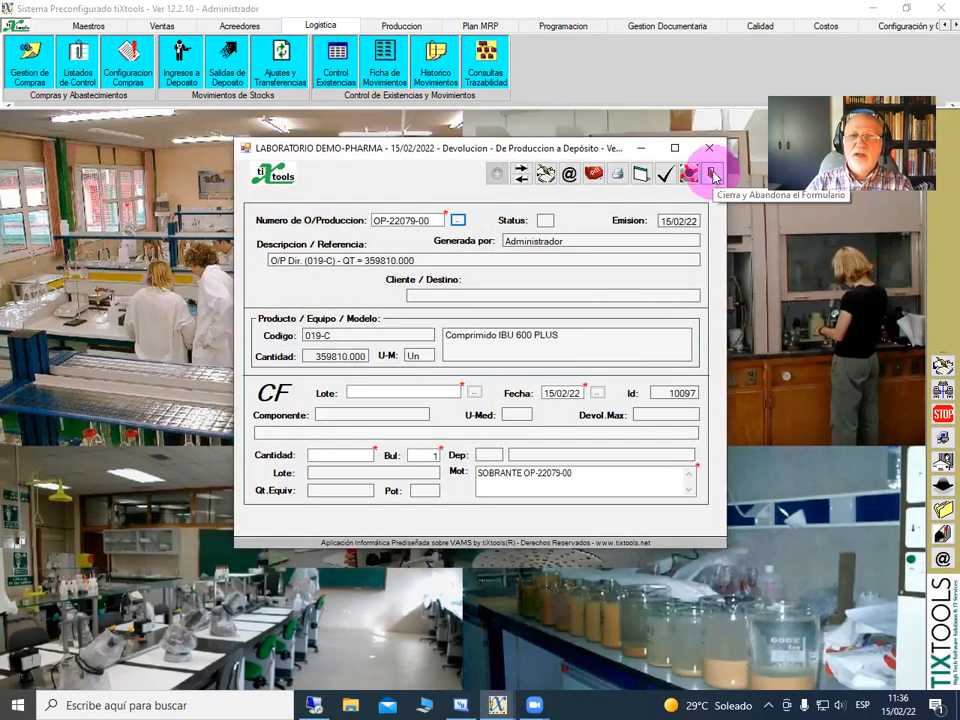
click(712, 178)
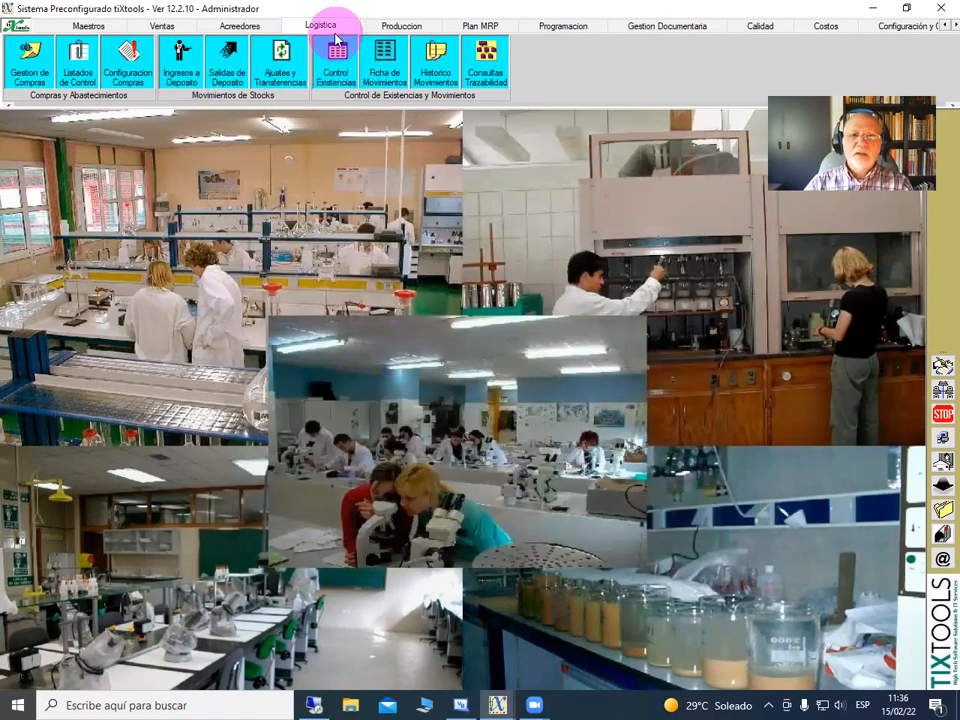
Reopen the consumption detail for the 019-C order dated 15/02/22, examine its ibuprofen consumption and return lines, and close it
click(379, 28)
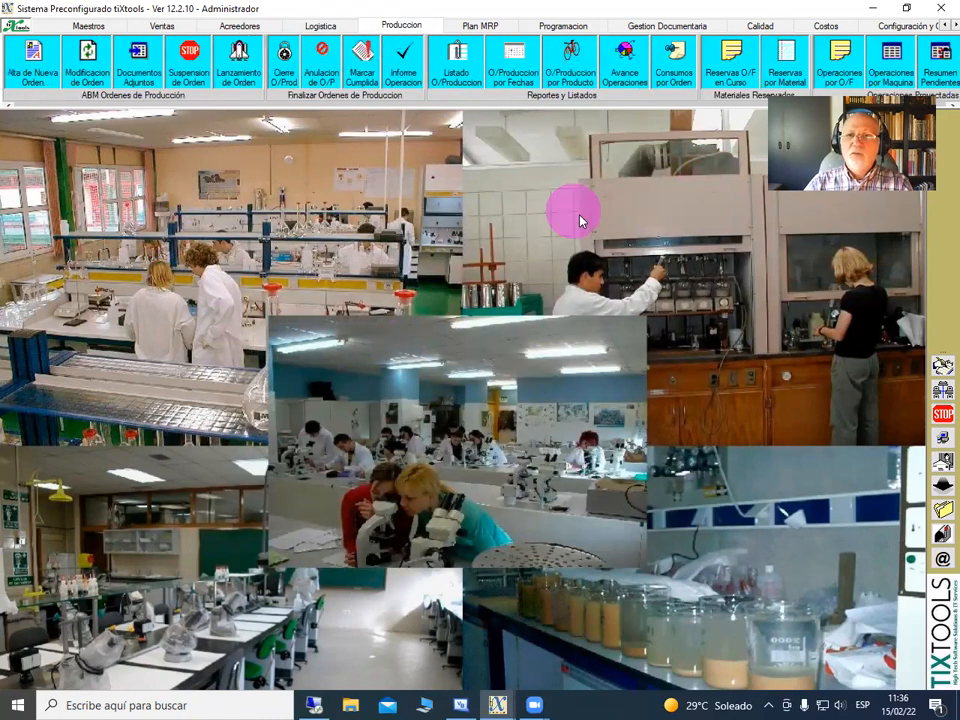
click(675, 66)
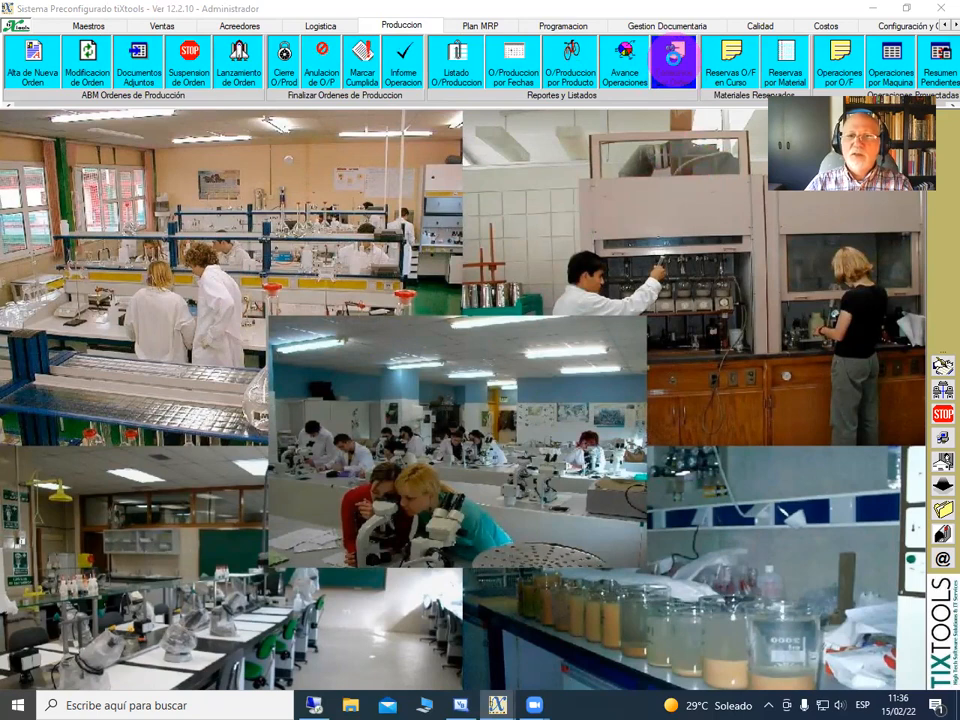
click(566, 139)
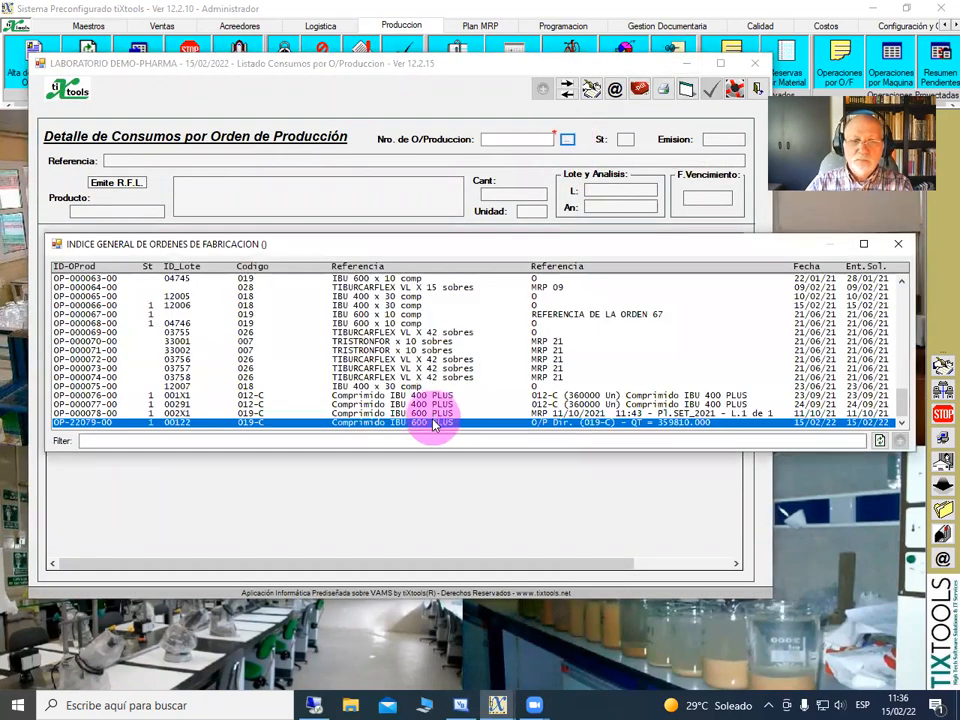
double_click(433, 423)
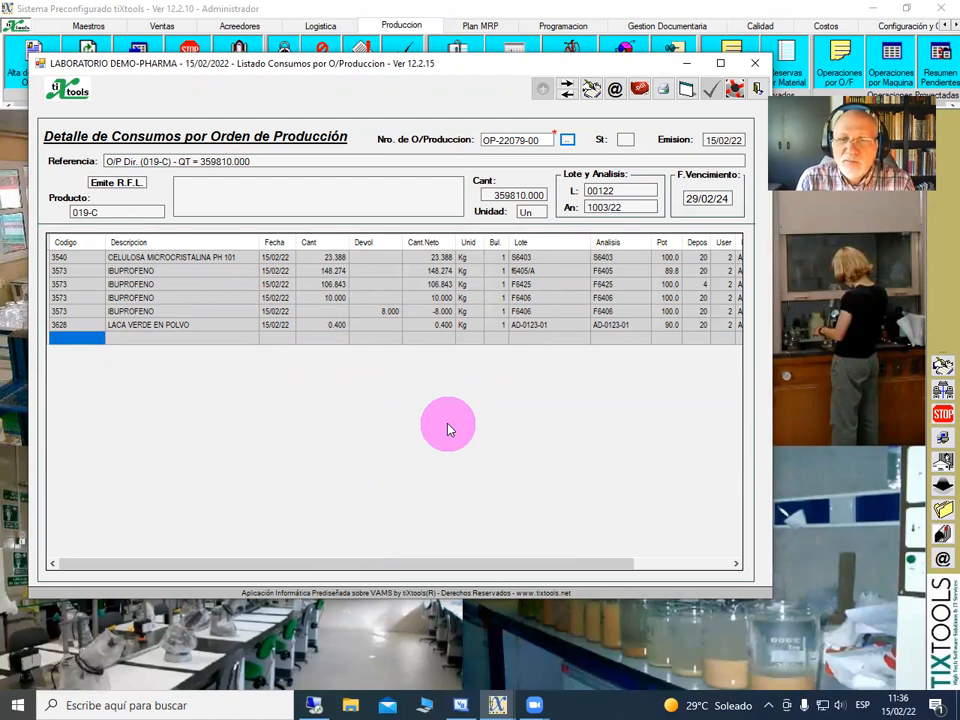
drag(531, 562, 476, 568)
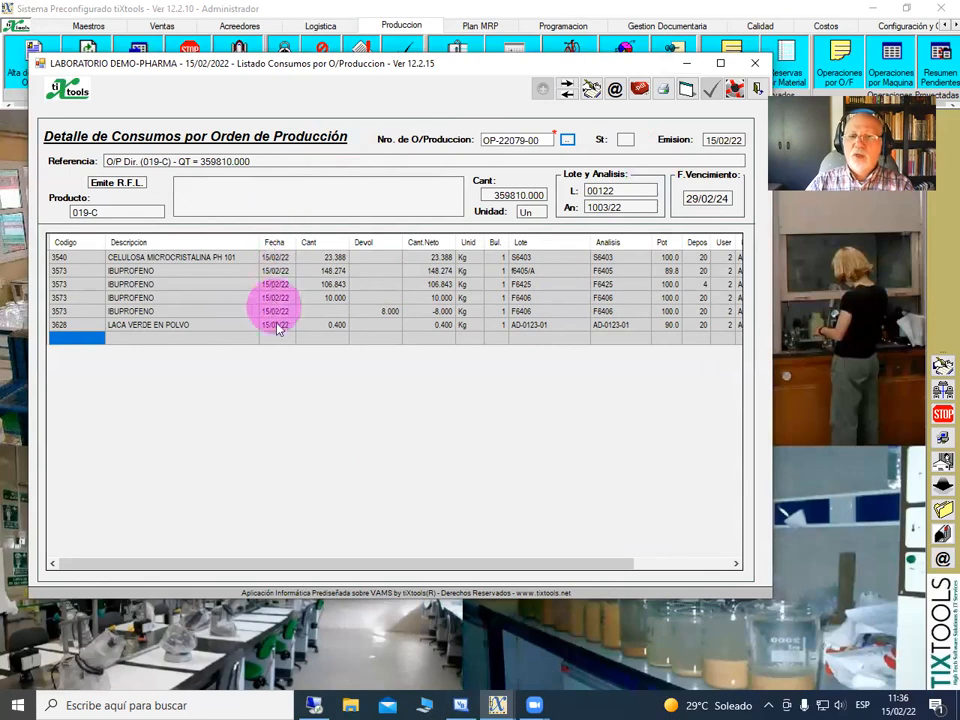
click(757, 89)
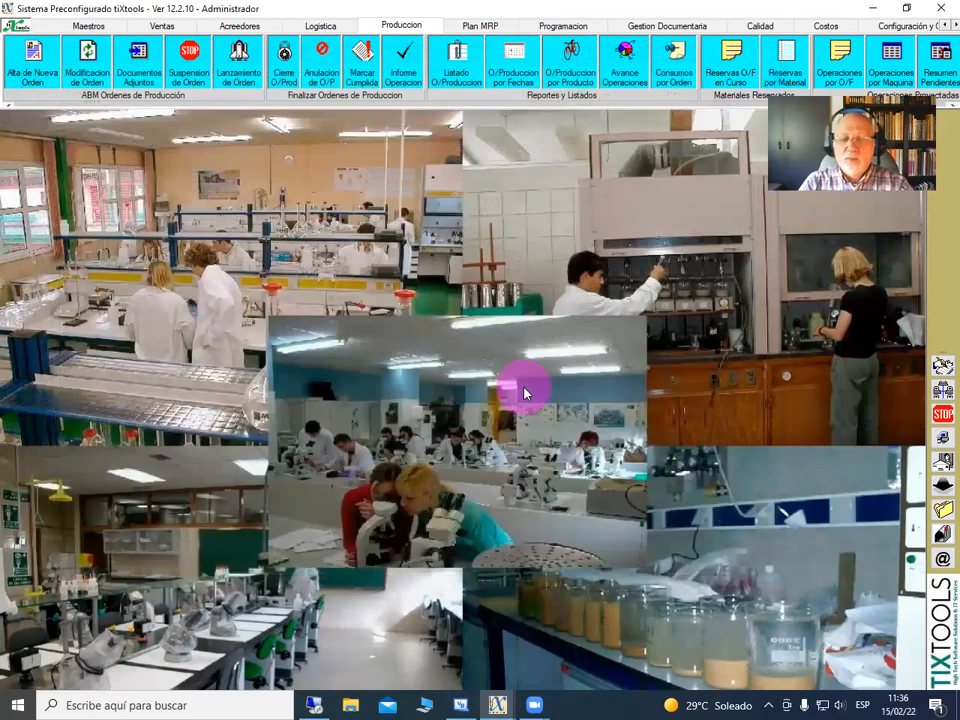